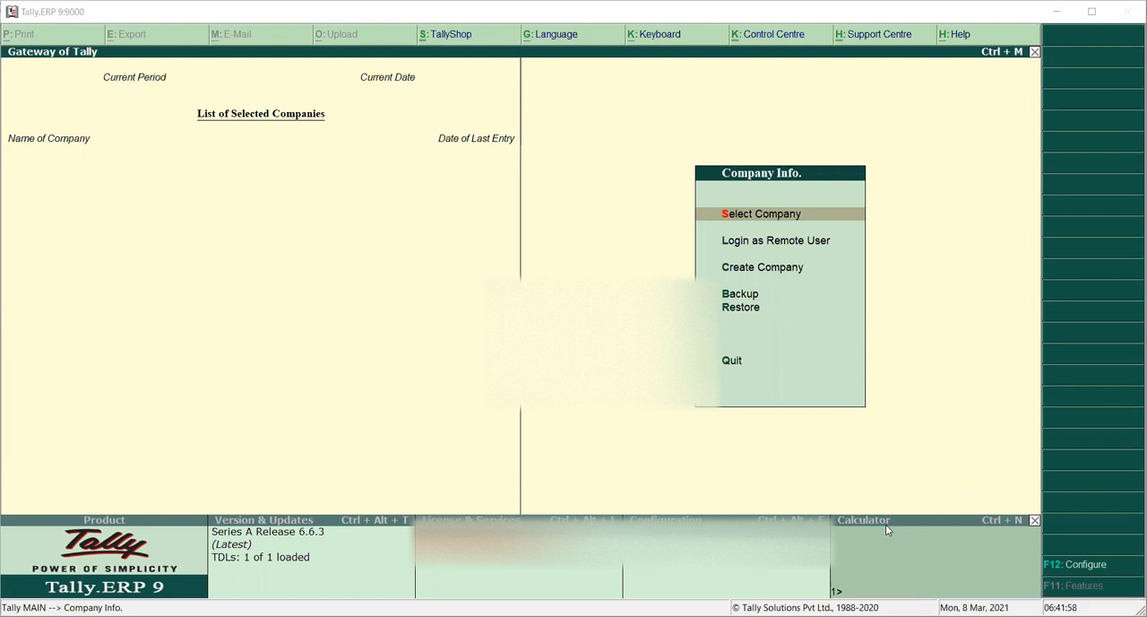
left_click(624, 220)
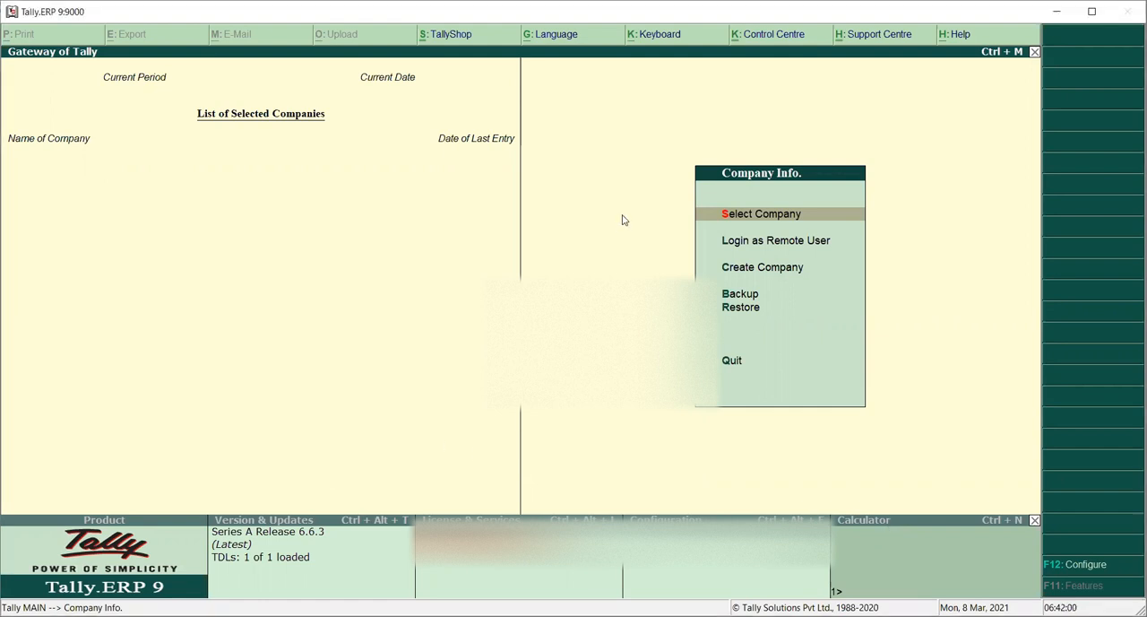
key("Down")
key("Up")
key("Down")
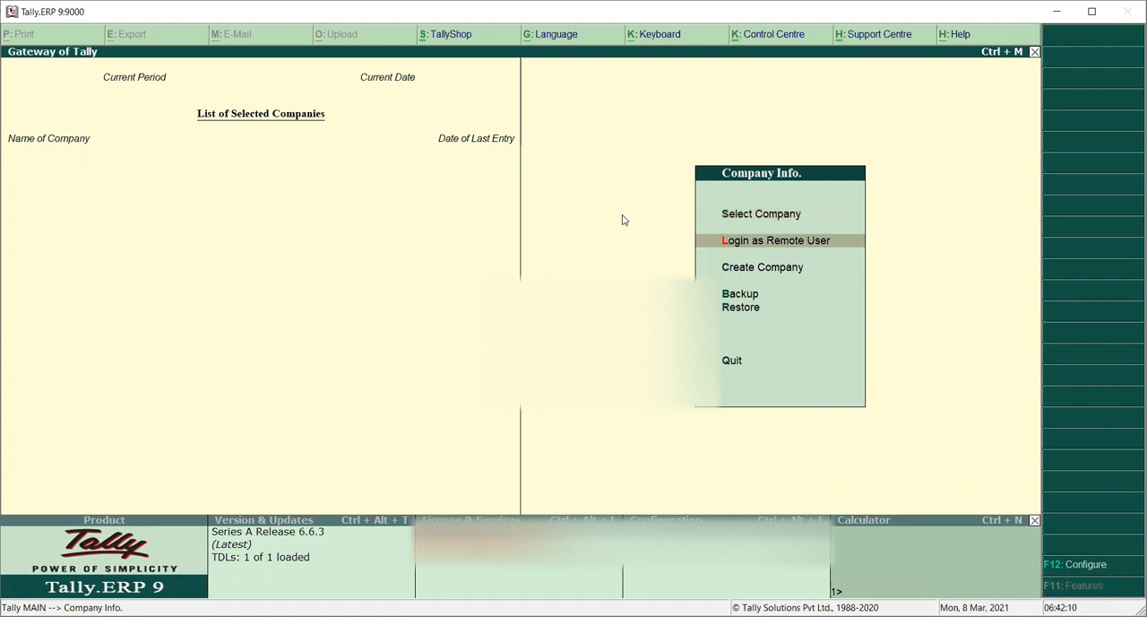
key("Down")
key("Down")
key("Down")
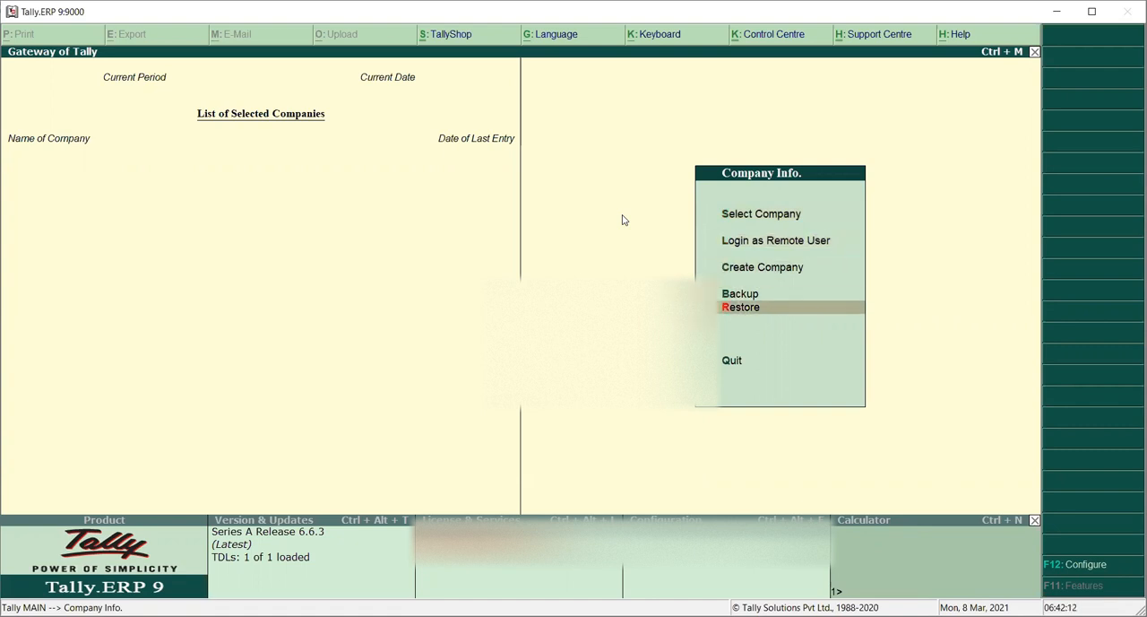
key("Down")
key("Up")
key("Up")
key("Up")
key("Up")
key("Up")
key("Up")
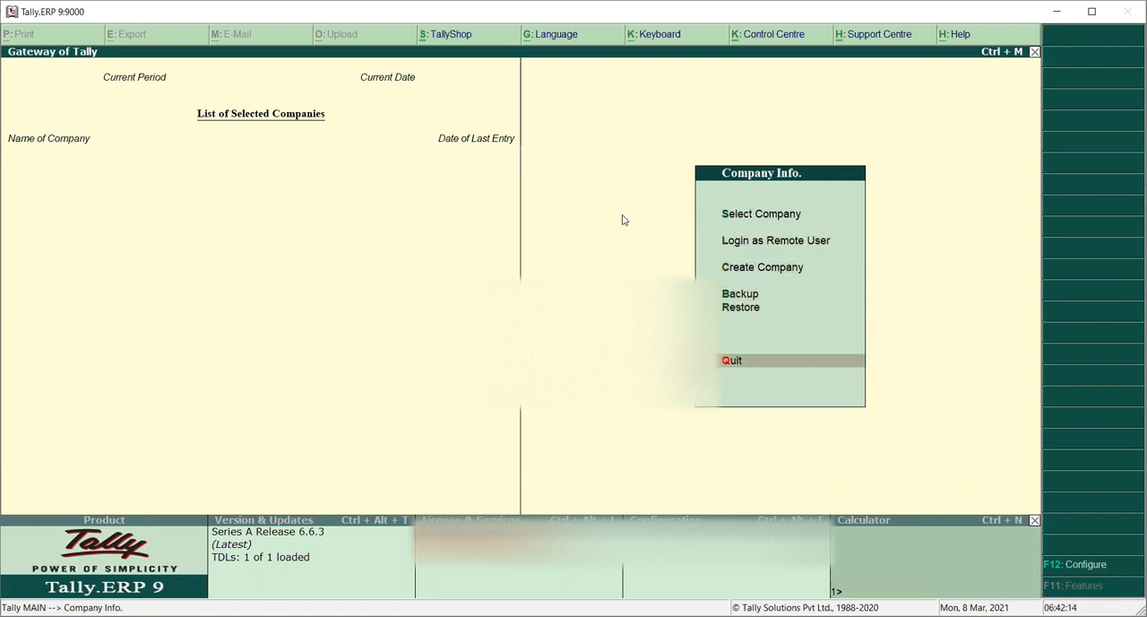
key("Up")
key("Up")
key("Up")
key("Up")
key("Up")
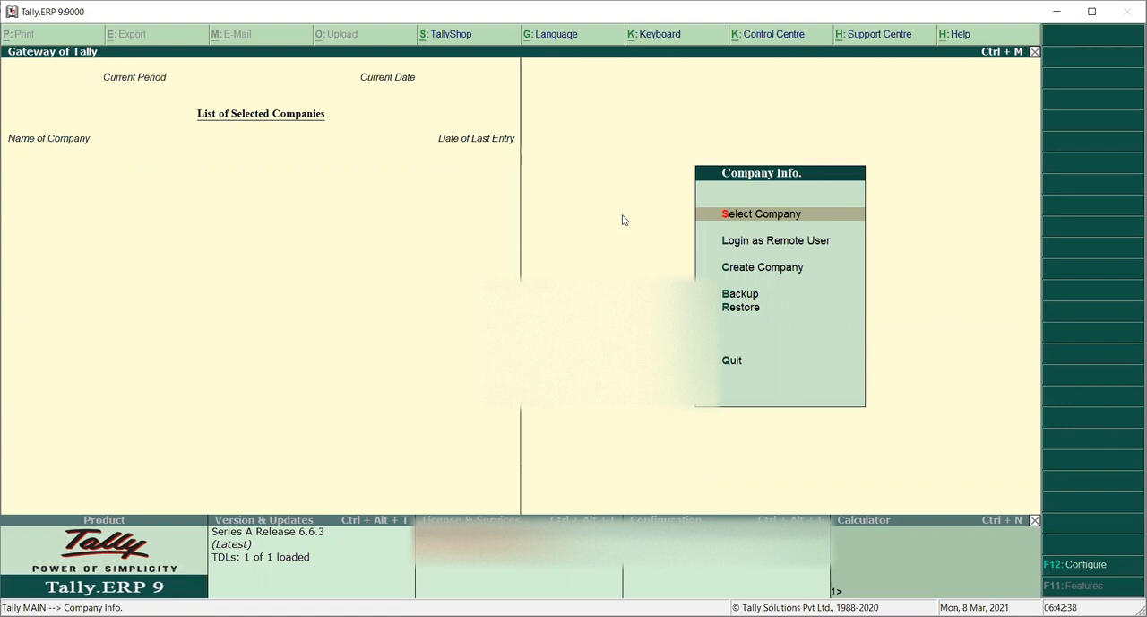
key("Up")
Step: Open the Create Company form from the Company Info menu
key("Down")
key("Down")
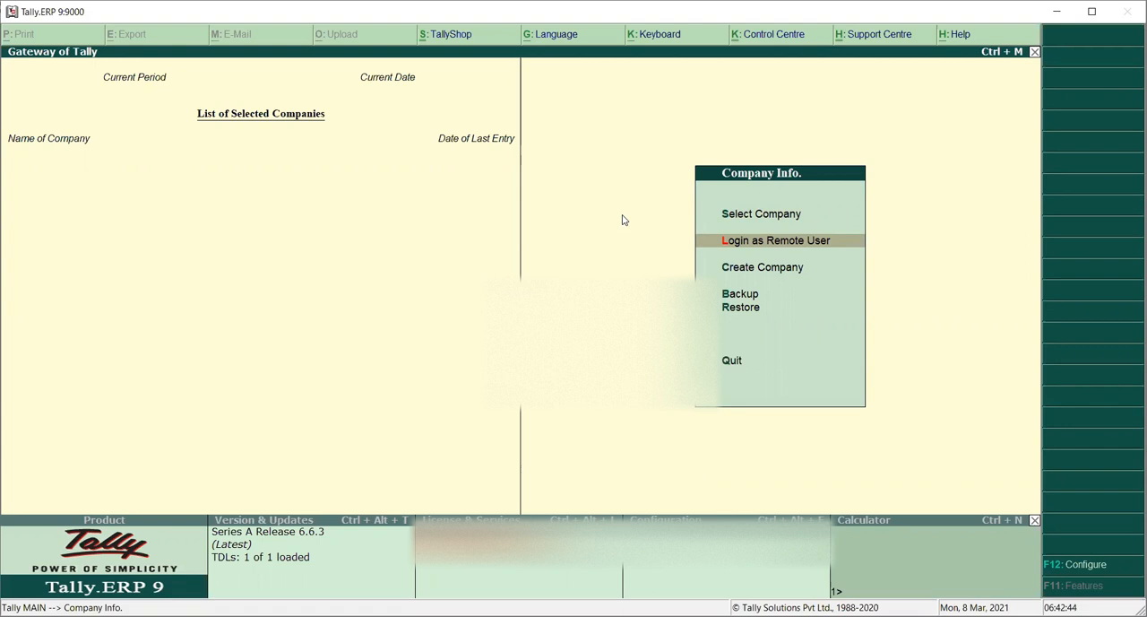
key("Down")
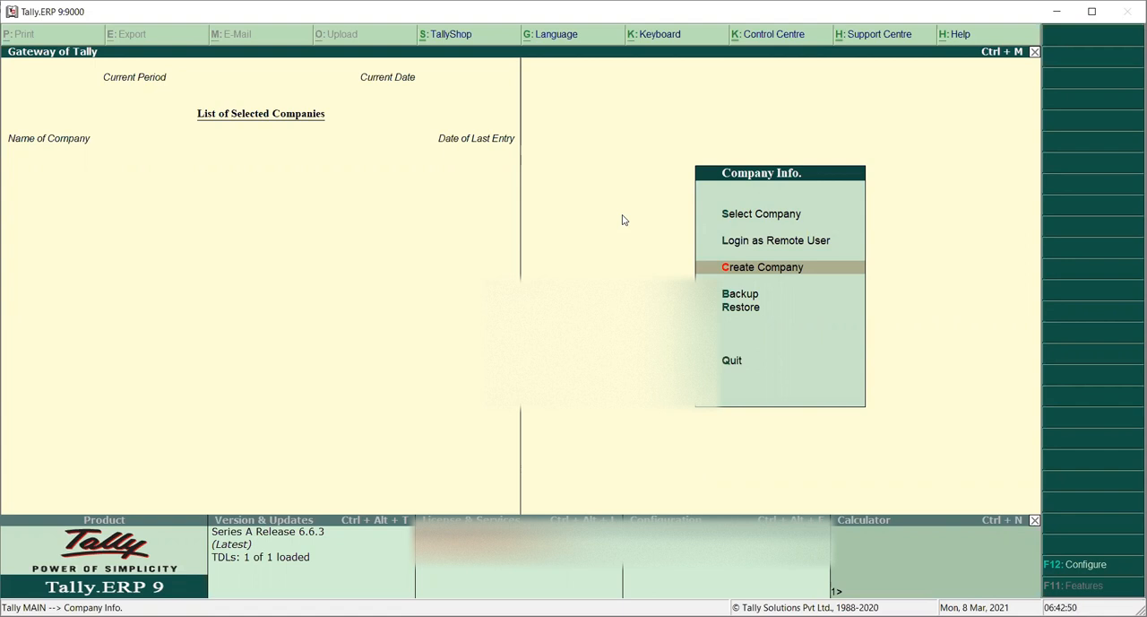
key("Return")
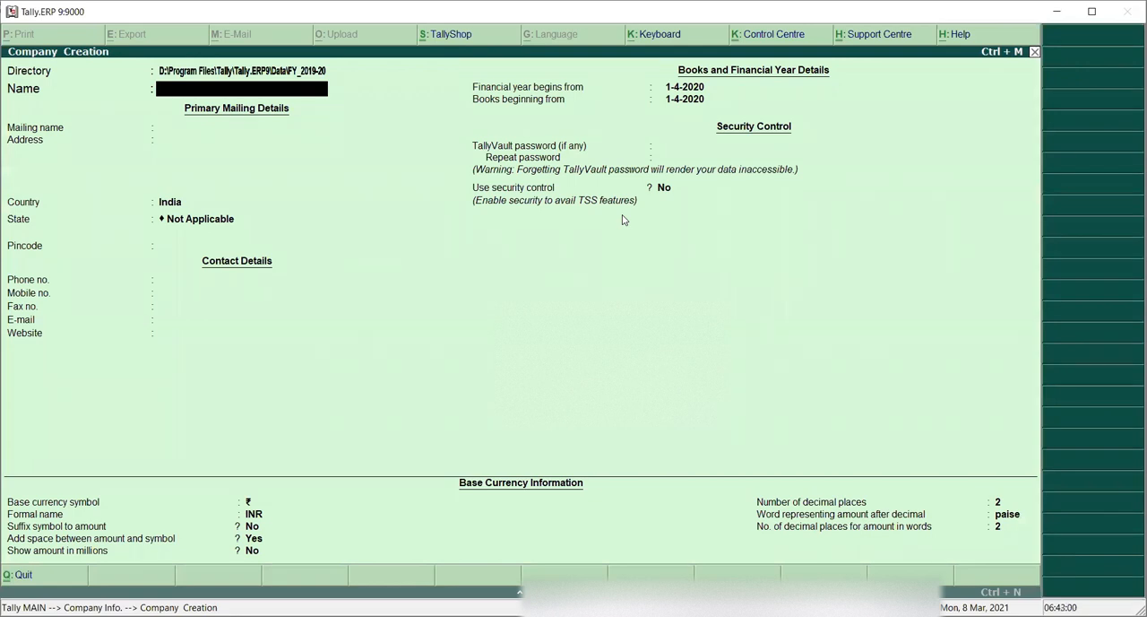
Step: Enter the company name THE COMMERCE HOUSE (2020-21) and accept it as the mailing name
type("THE COMMERCE HOUSE")
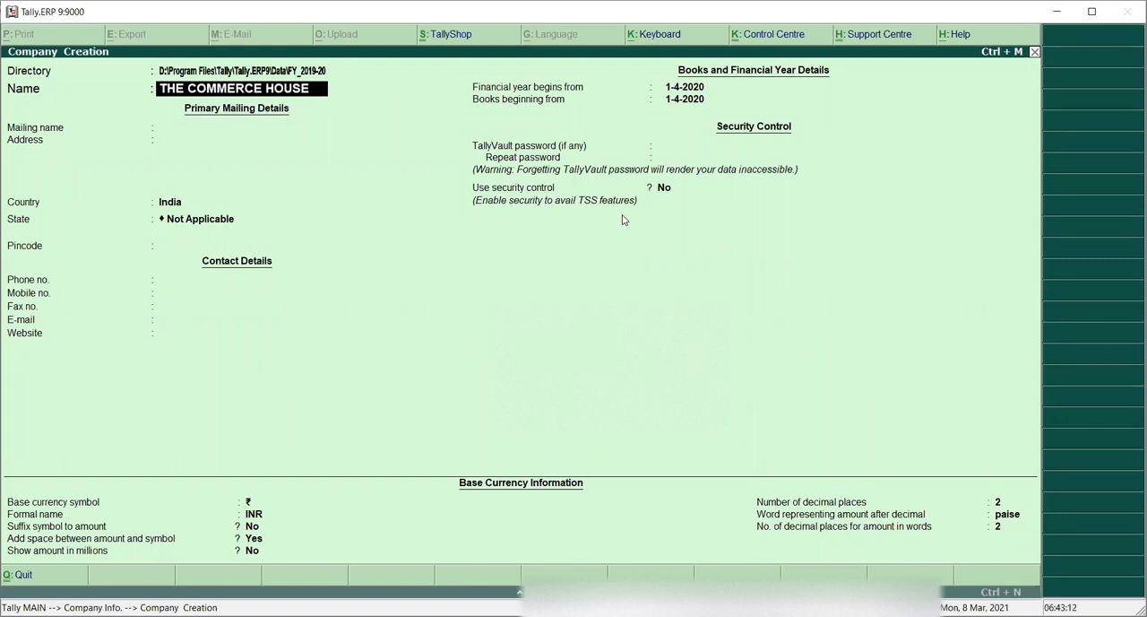
type(" (2020-21")
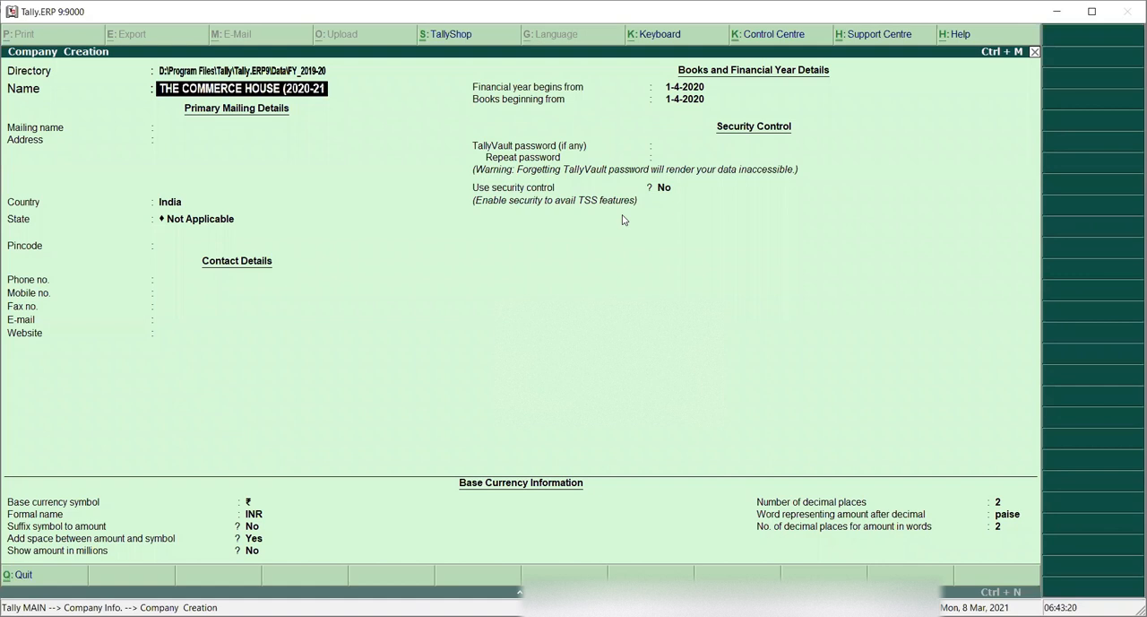
type(")")
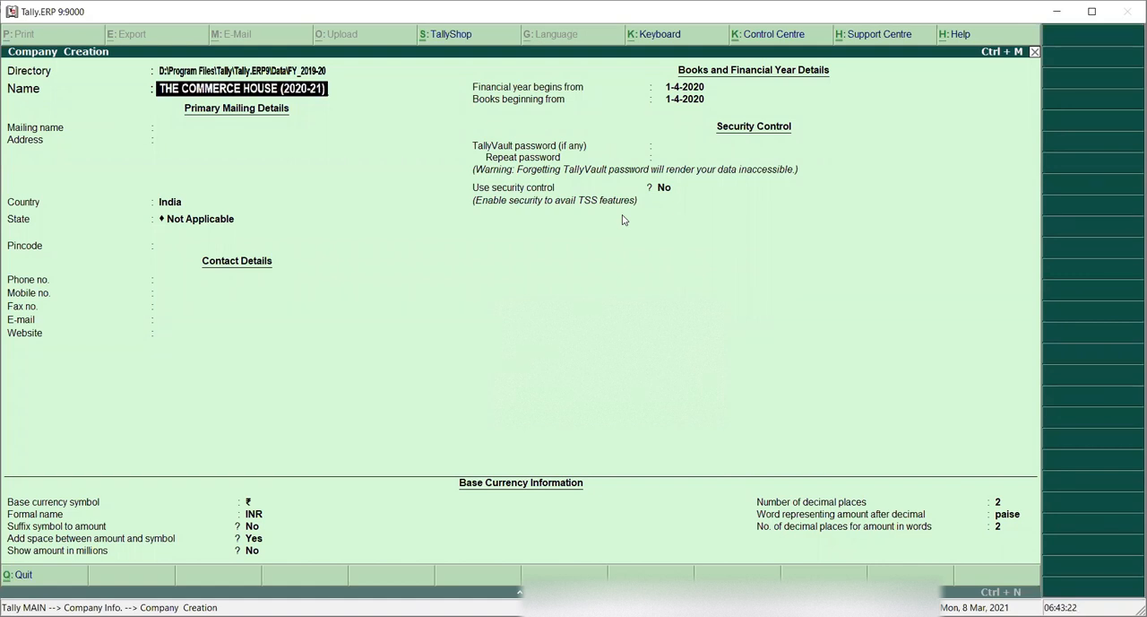
key("Return")
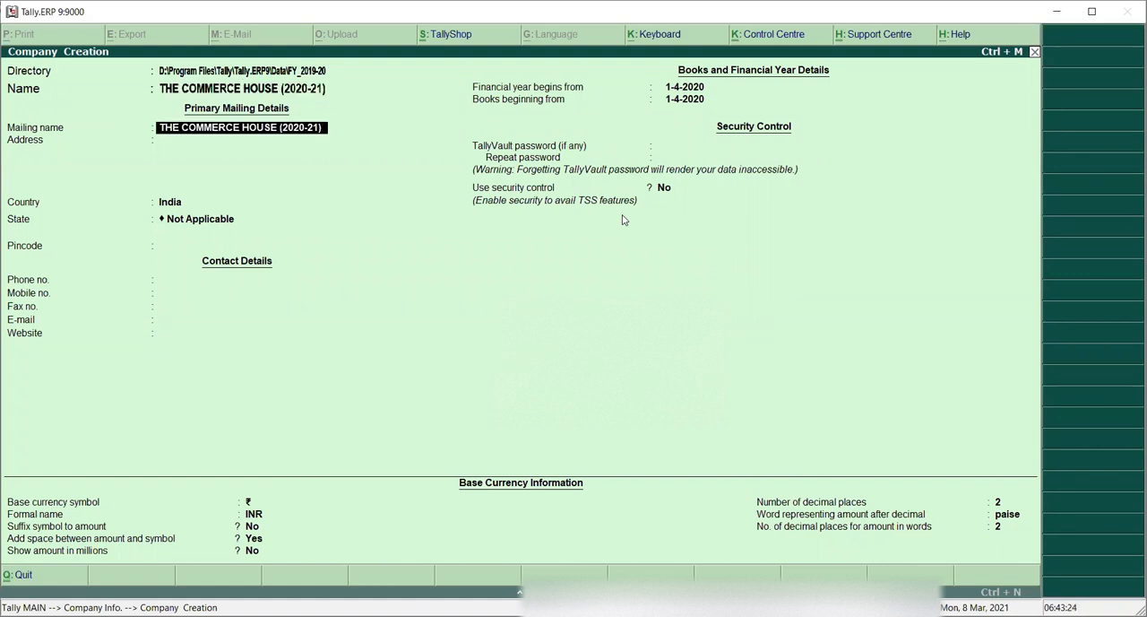
key("Return")
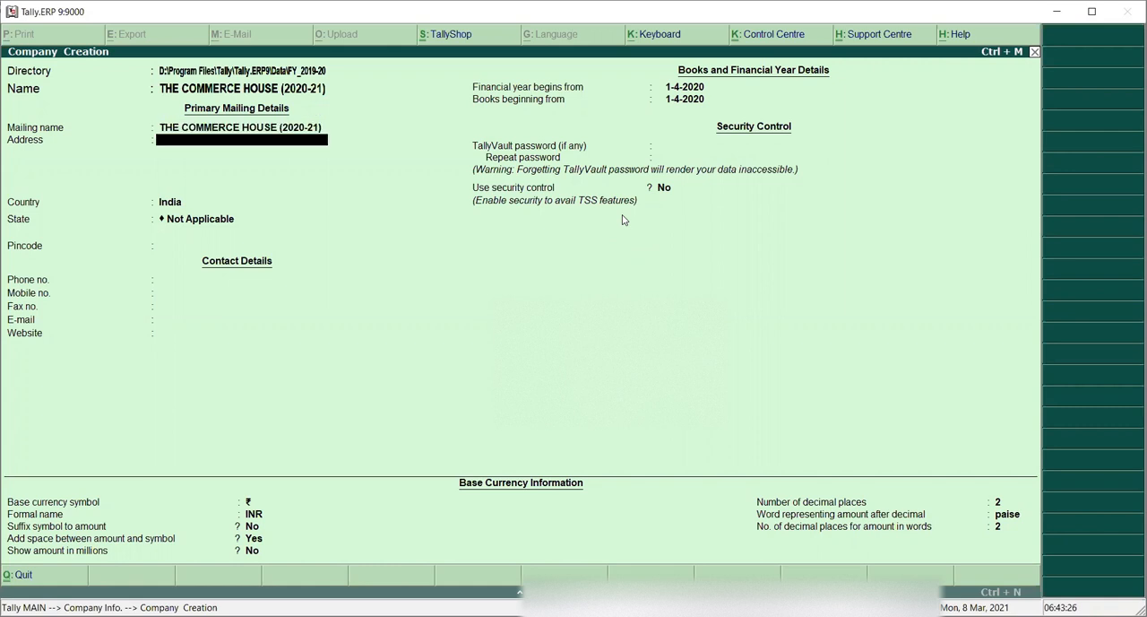
Step: Enter the company's two-line postal address
type("BANK ROAD")
key("Return")
type("MOTIA")
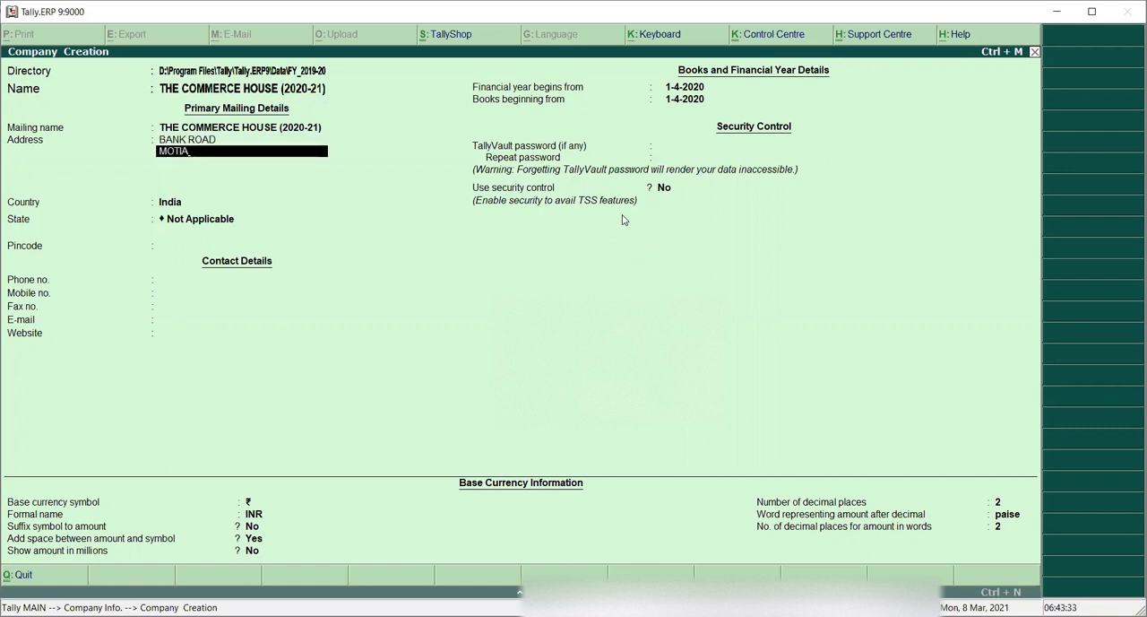
key("BackSpace")
type("HARI")
key("Return")
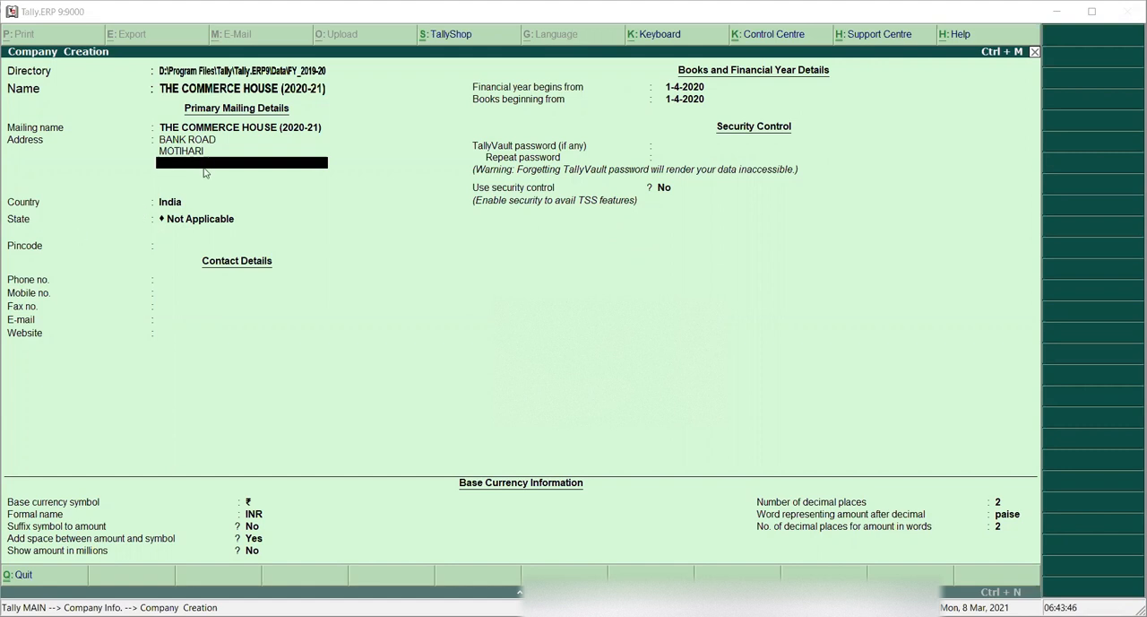
key("Return")
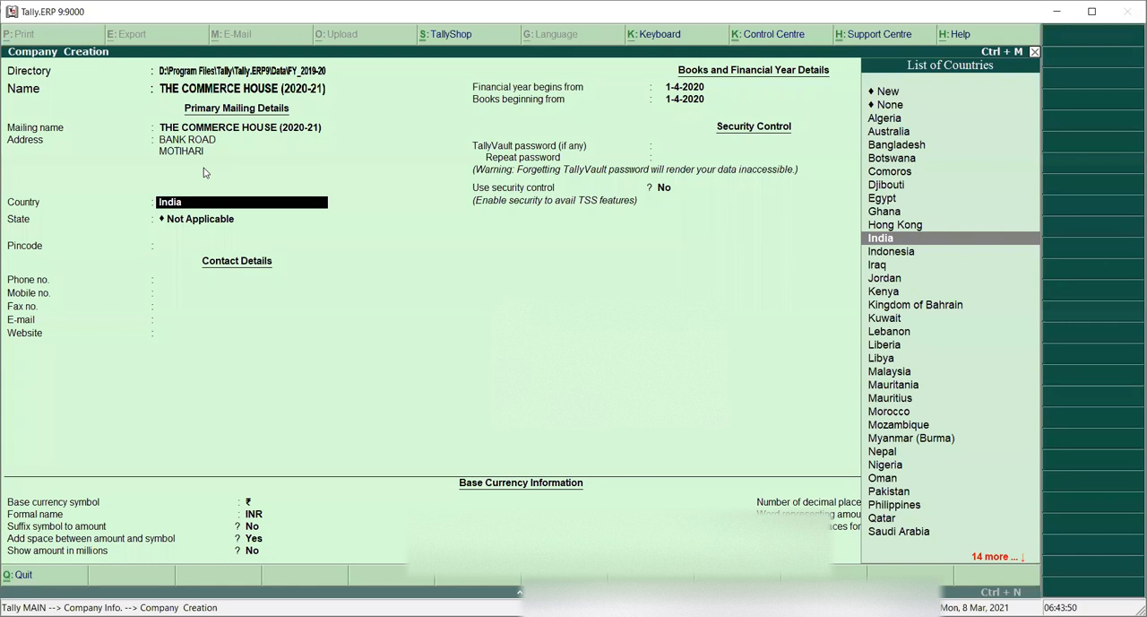
Step: Keep India as the country and set the state to Bihar
key("Return")
type("B")
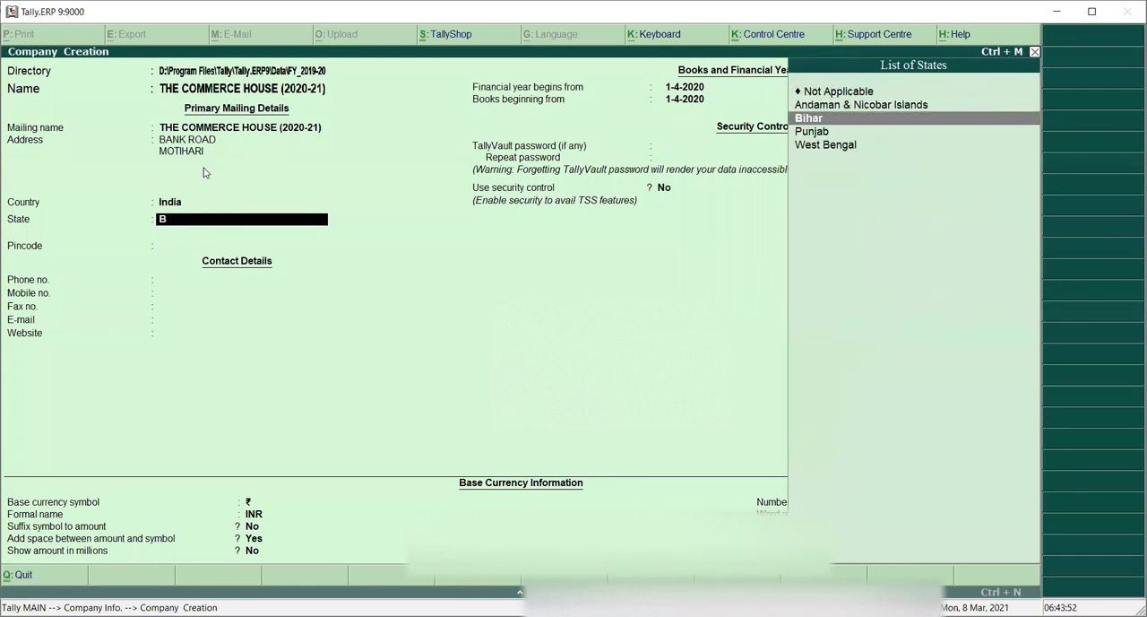
key("Return")
Step: Enter the company's pincode and phone number
type("8")
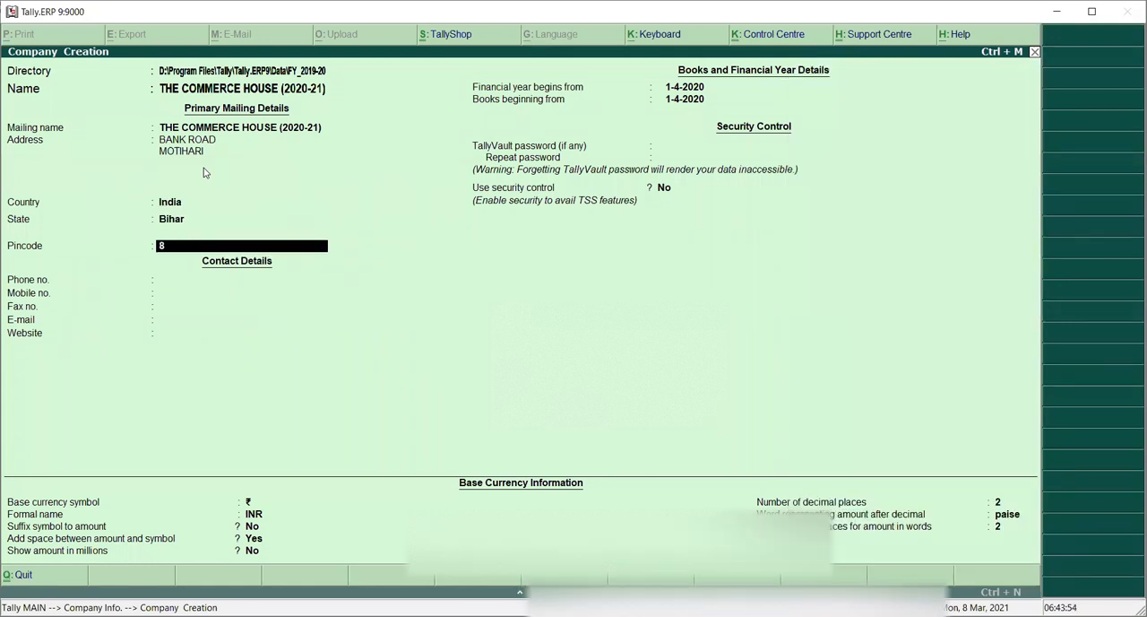
type("45401")
key("Return")
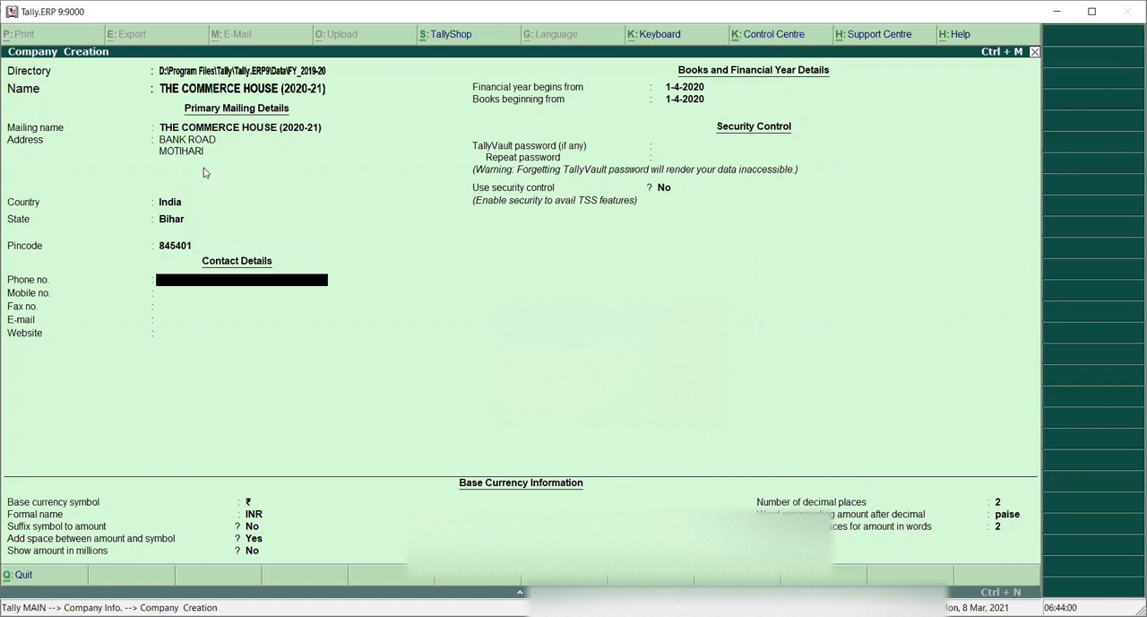
type("123456789")
key("Return")
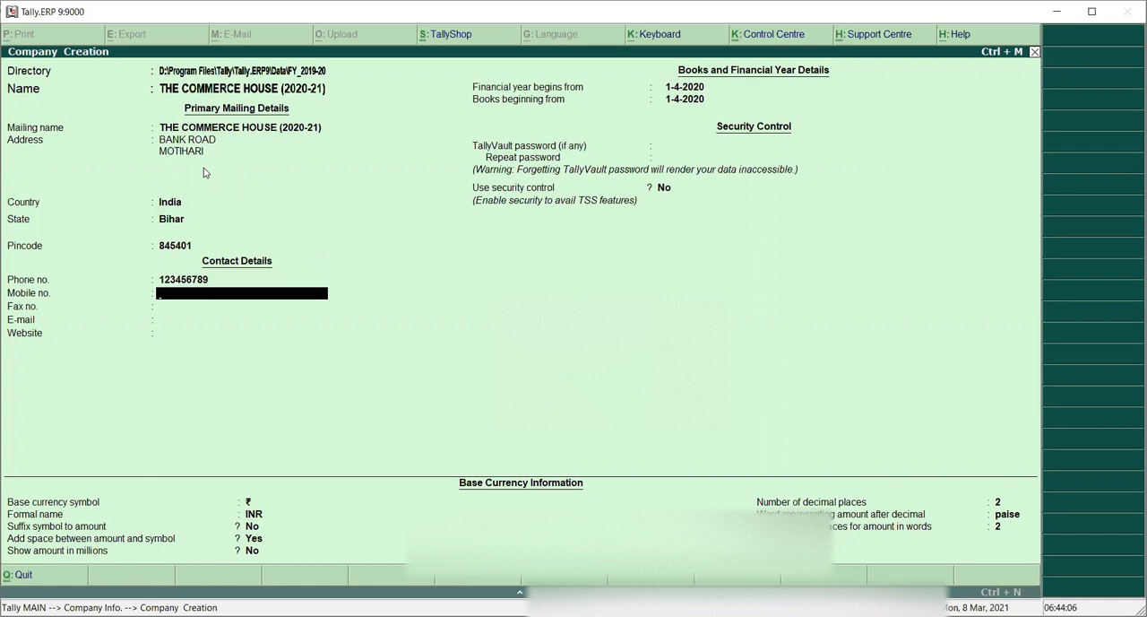
Step: Enter the company's mobile number and leave the fax number blank
type("123456789")
key("Return")
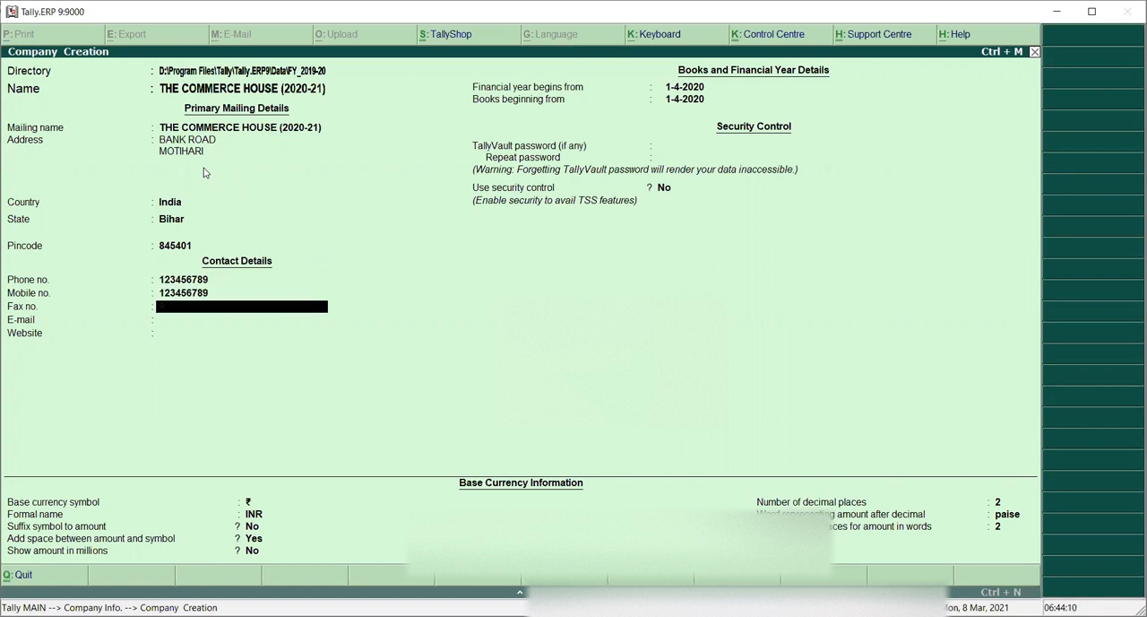
key("Return")
Step: Fill in the company's e-mail address and leave the website blank
type("ABC")
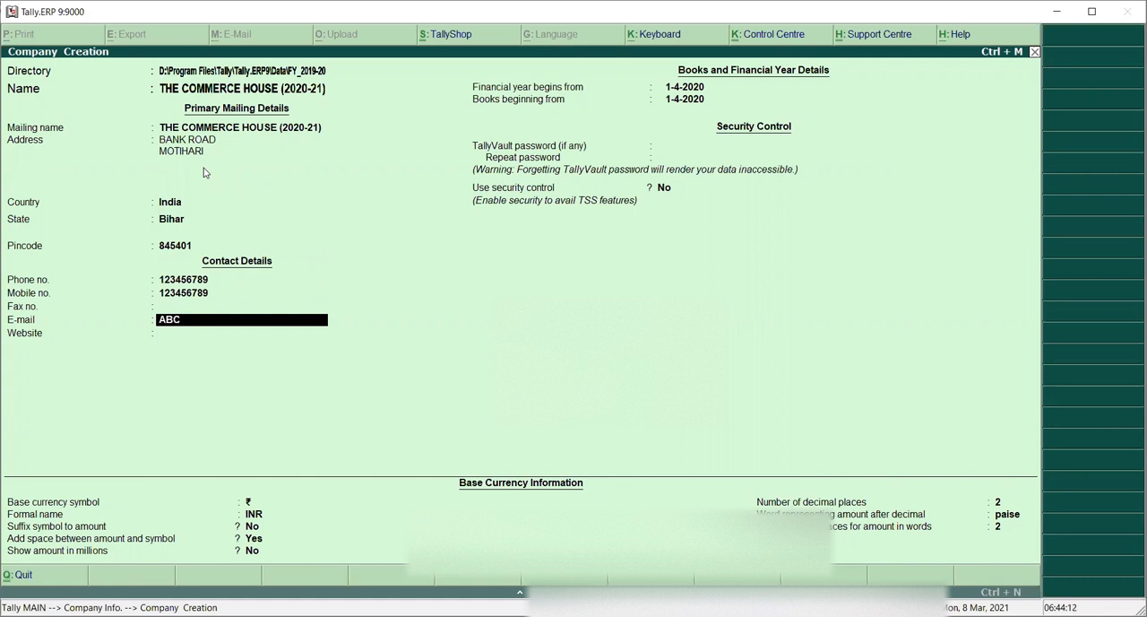
type("#")
key("BackSpace")
type("@GMAIL.COM")
key("Return")
key("Return")
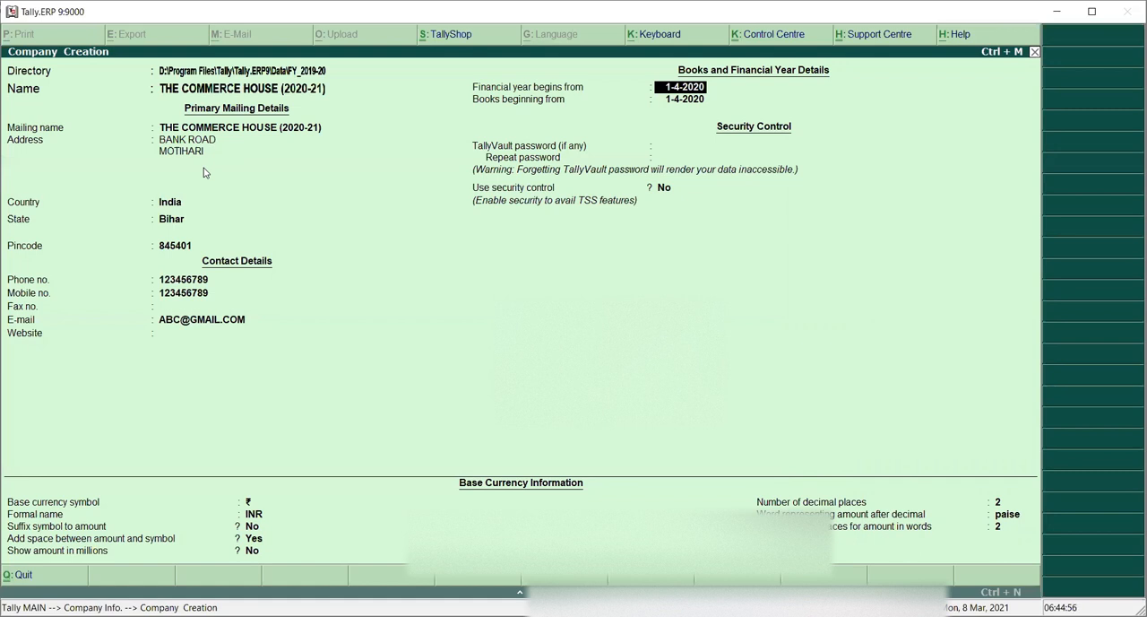
Step: Set the financial year to begin on 1-4-2021 and accept the same books beginning date
type("01.04.2021")
key("Return")
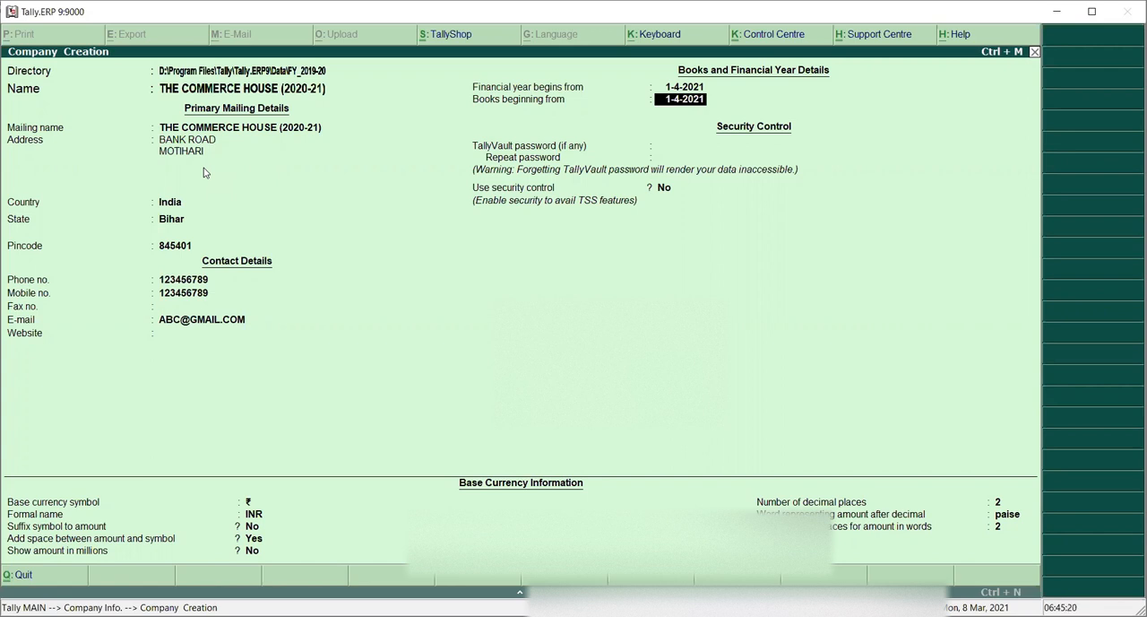
key("Return")
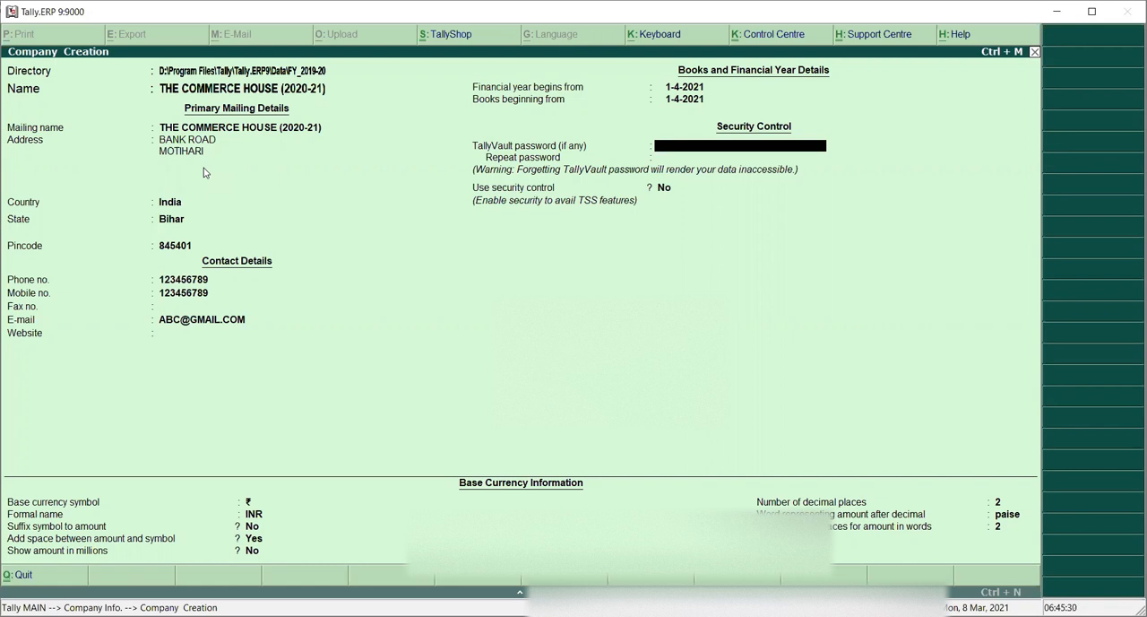
Step: Leave the security options unset, accept the default base currency settings, and save the new company
key("Return")
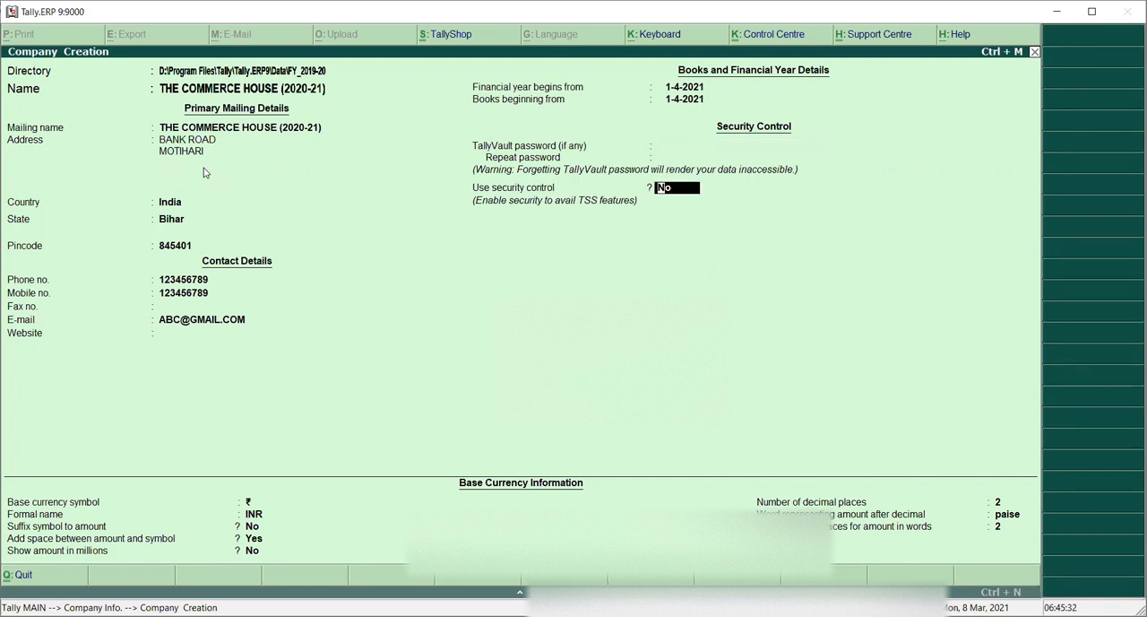
key("Return")
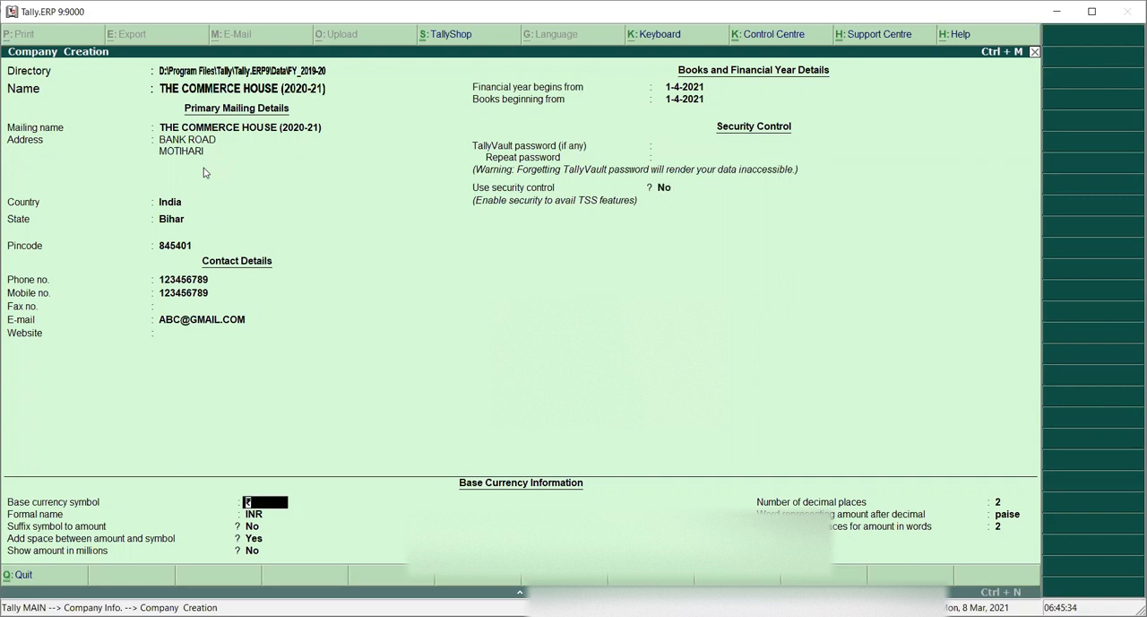
key("Return")
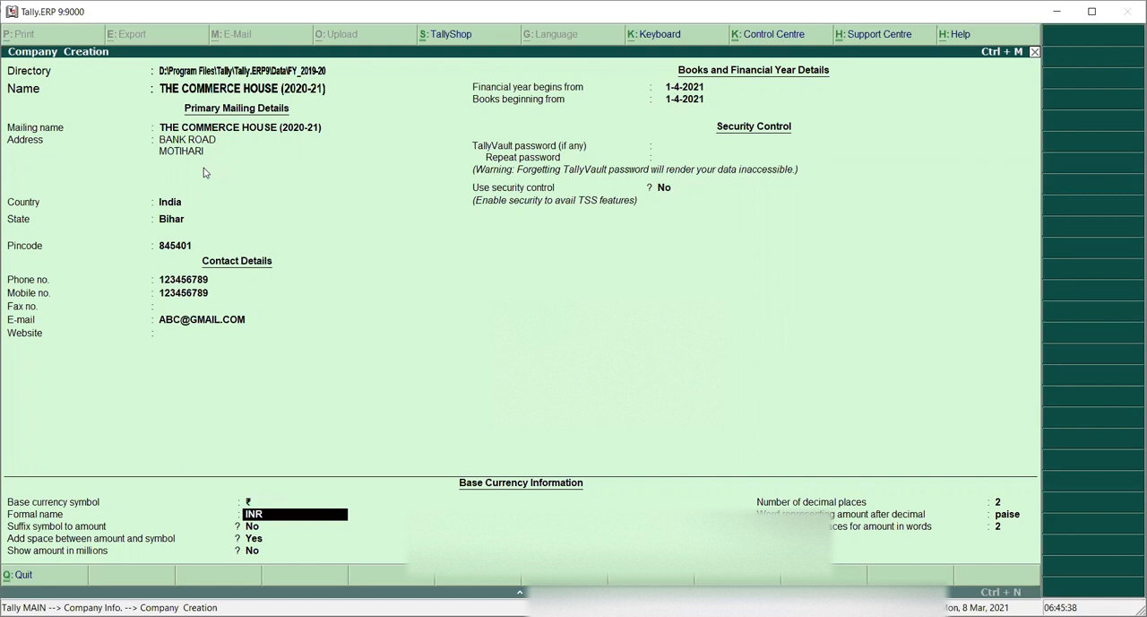
key("BackSpace")
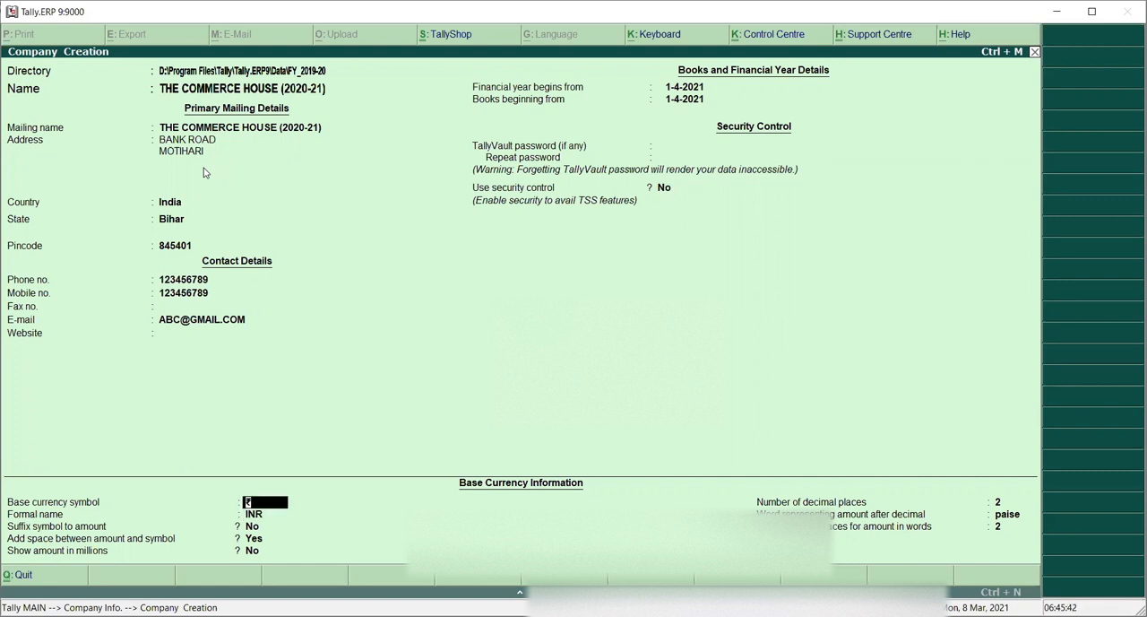
key("Return")
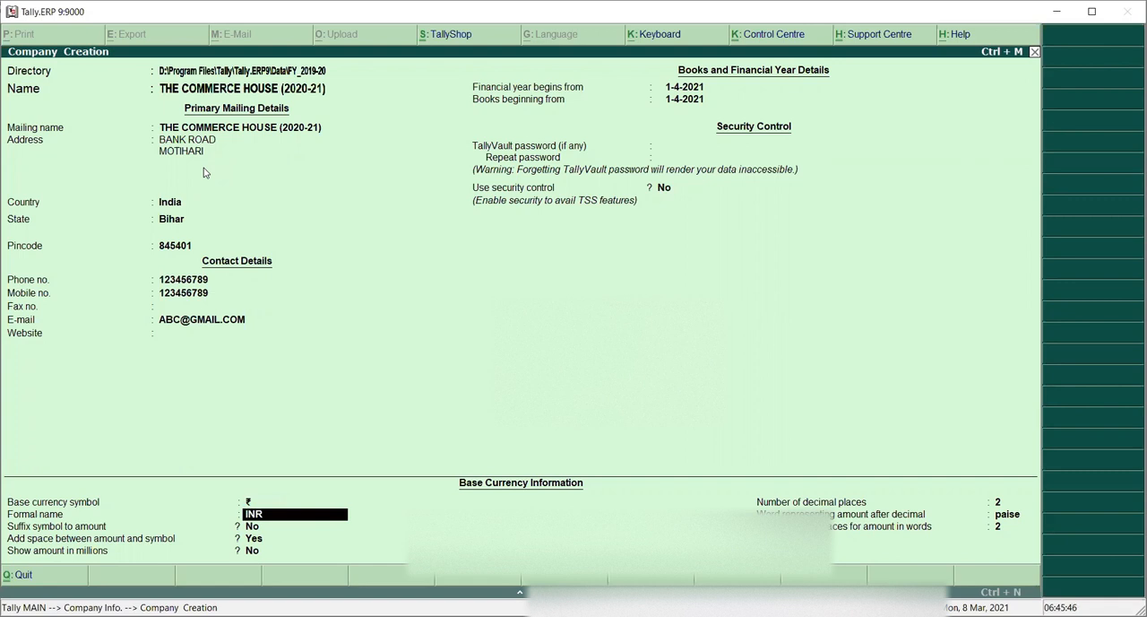
key("Return")
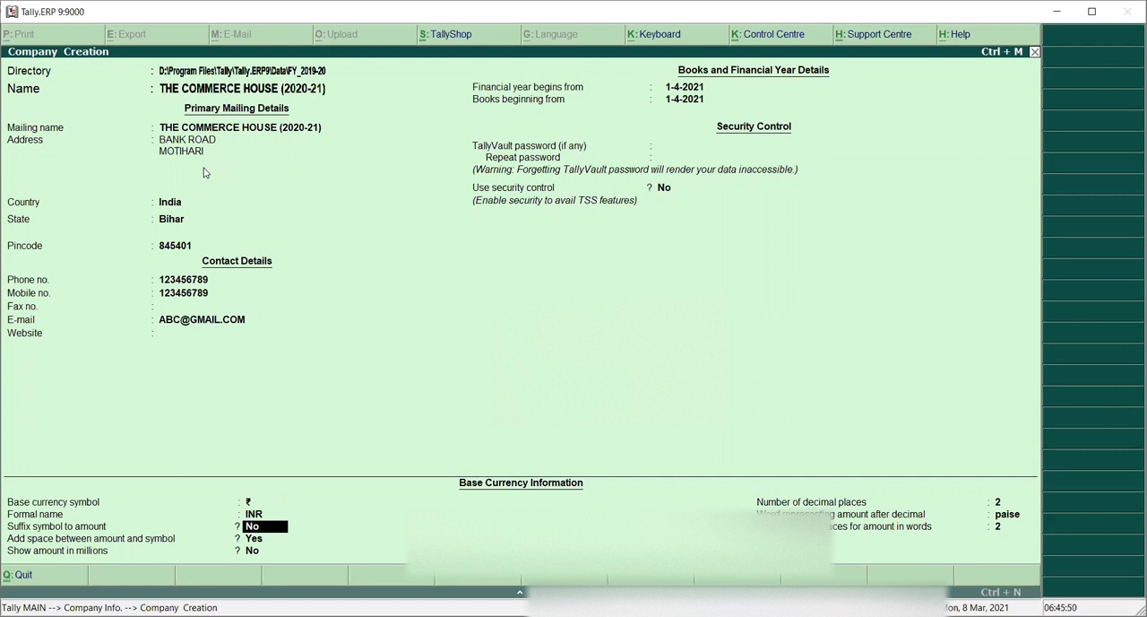
key("Return")
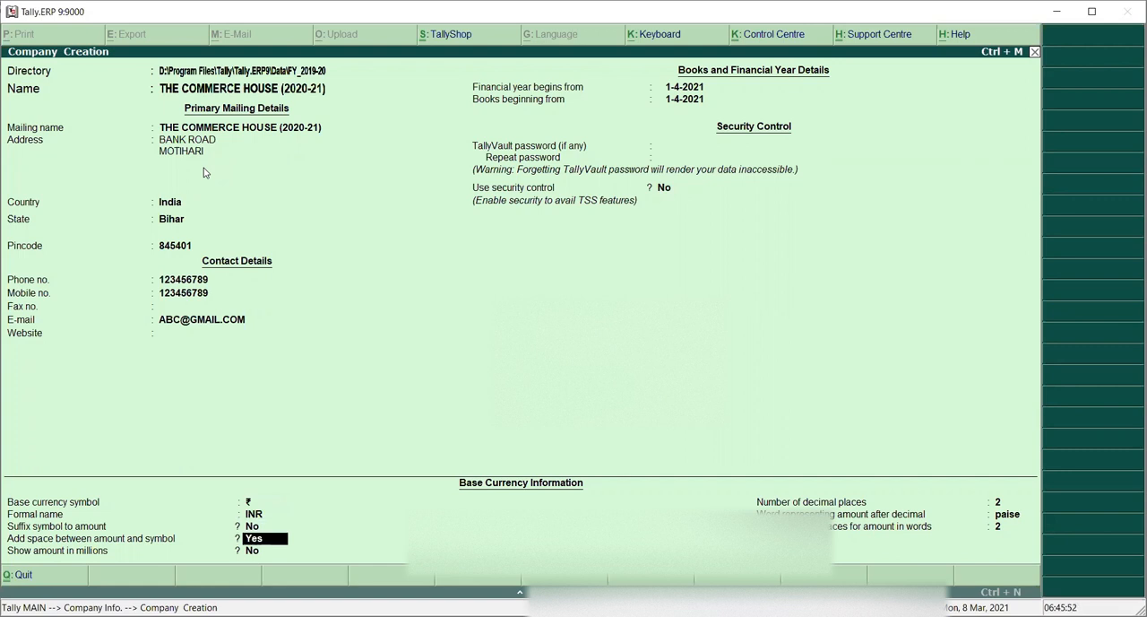
key("Return")
key("Return")
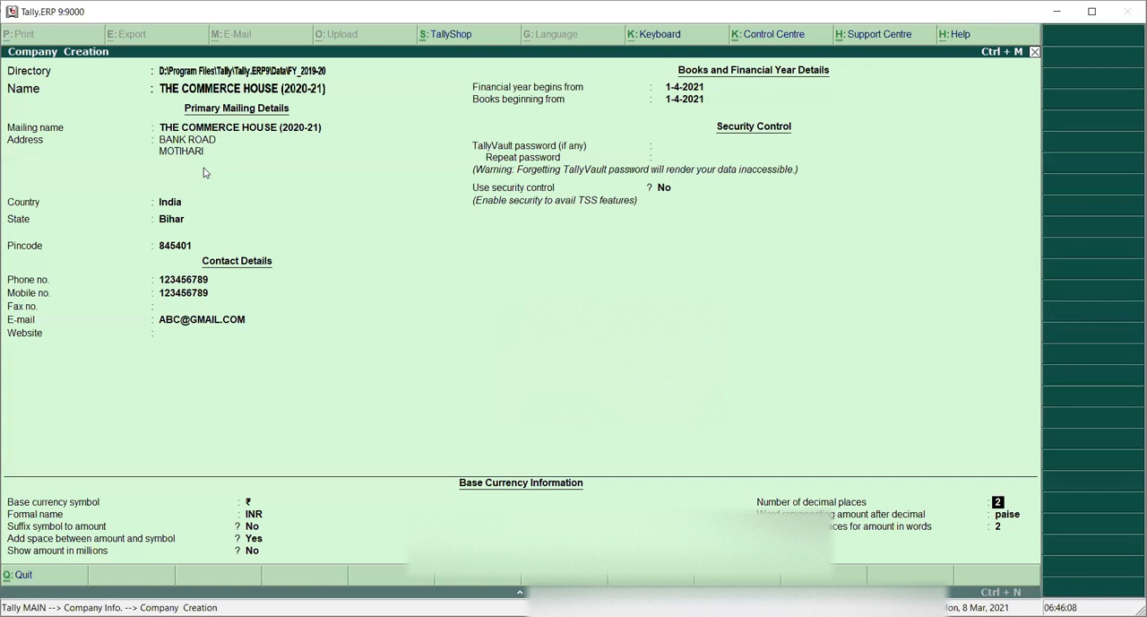
key("Return")
key("Return")
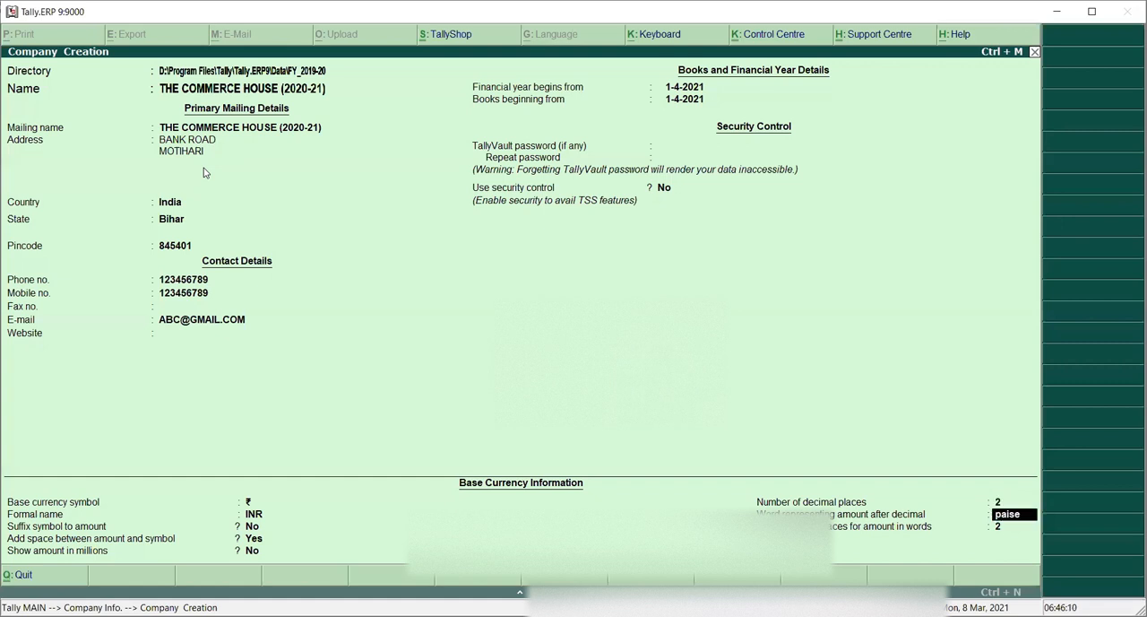
key("Return")
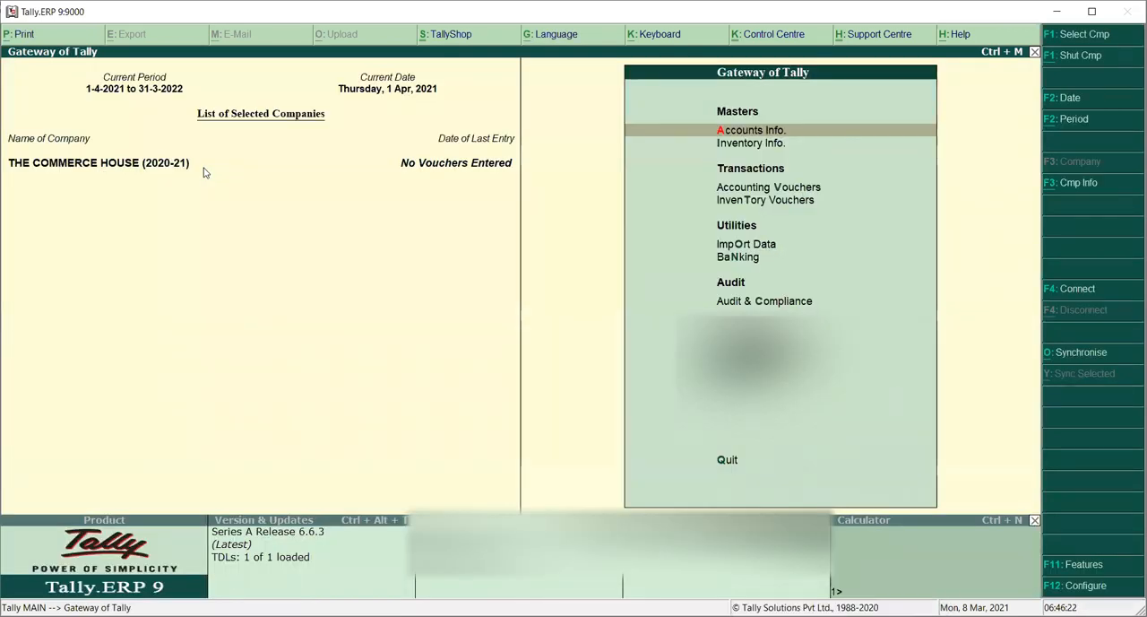
Step: Browse through the Gateway of Tally menu options for the new company
key("Escape")
key("n")
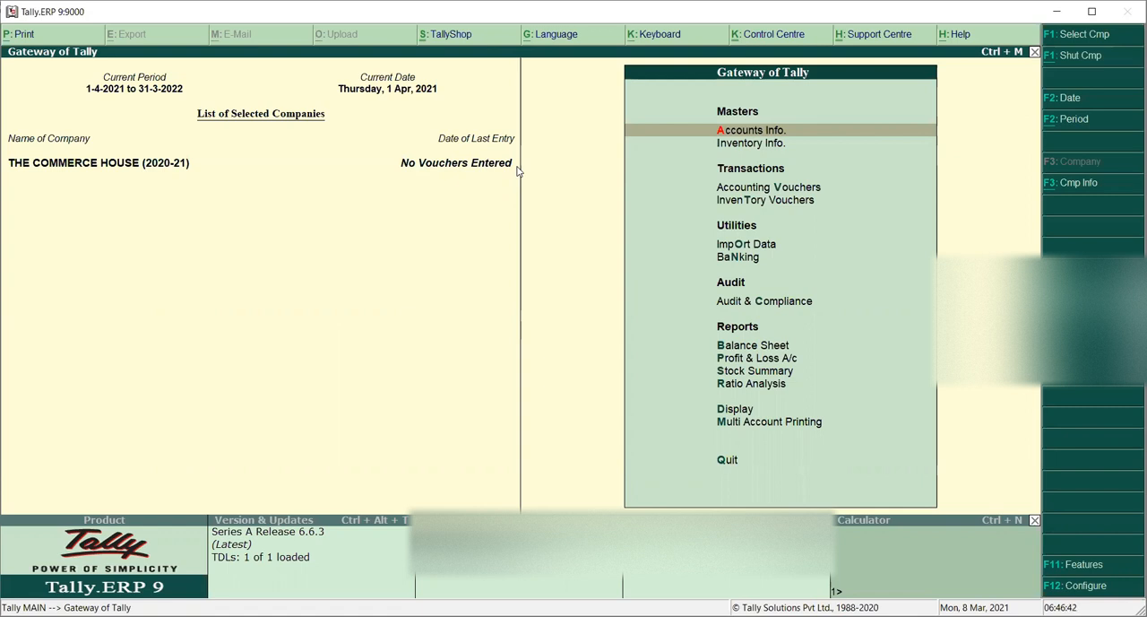
key("Up")
key("Up")
key("Up")
key("Up")
key("Up")
key("Up")
key("Up")
key("Up")
key("Up")
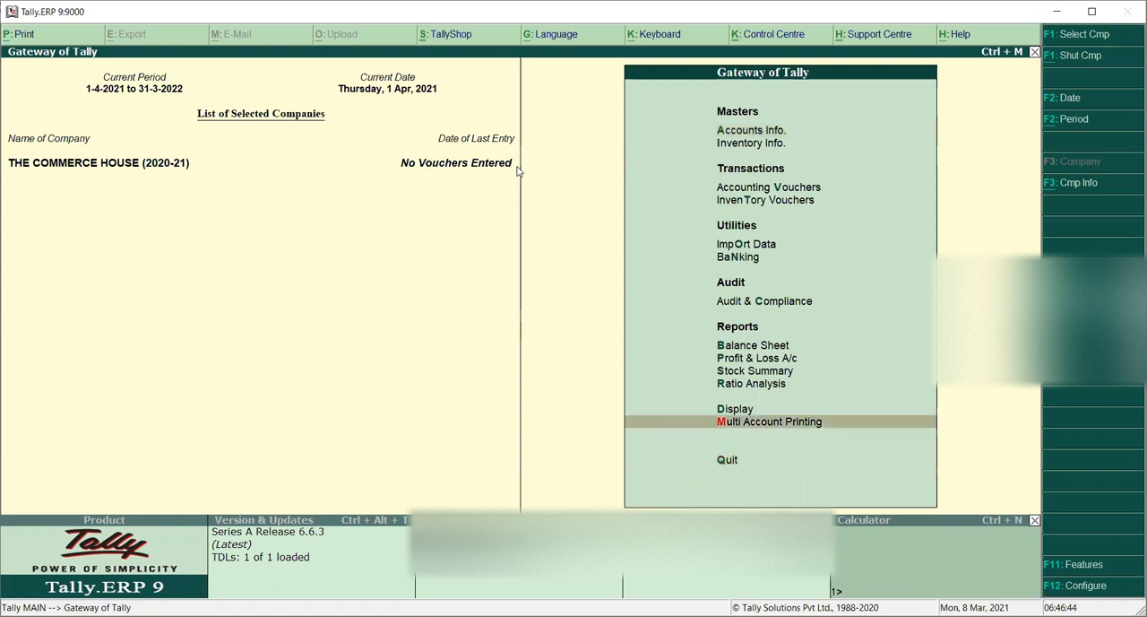
key("Up")
key("Up")
key("Up")
key("Up")
key("Up")
key("Up")
key("Up")
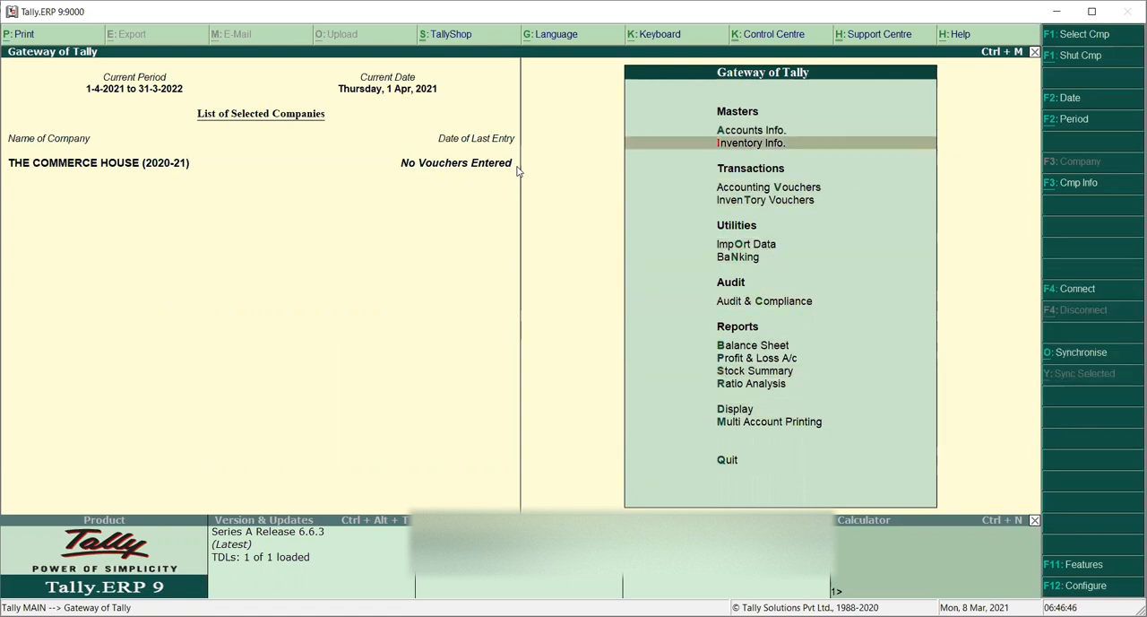
key("Up")
key("Up")
key("Up")
key("Up")
key("Up")
key("Up")
key("Up")
key("Up")
key("Up")
key("Up")
key("Up")
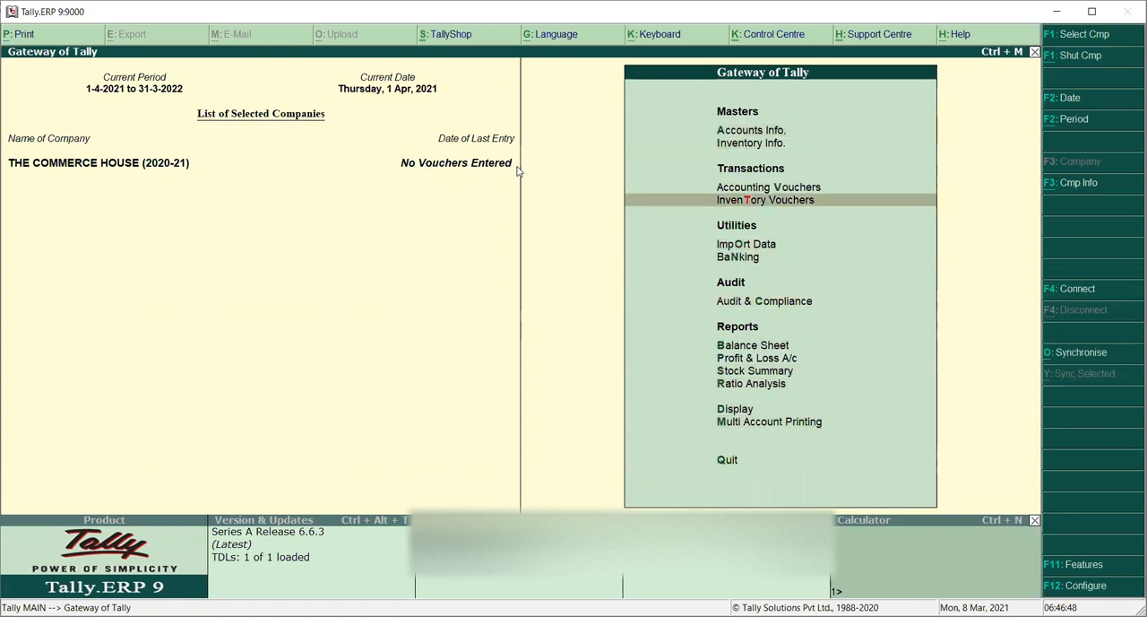
key("Up")
key("Up")
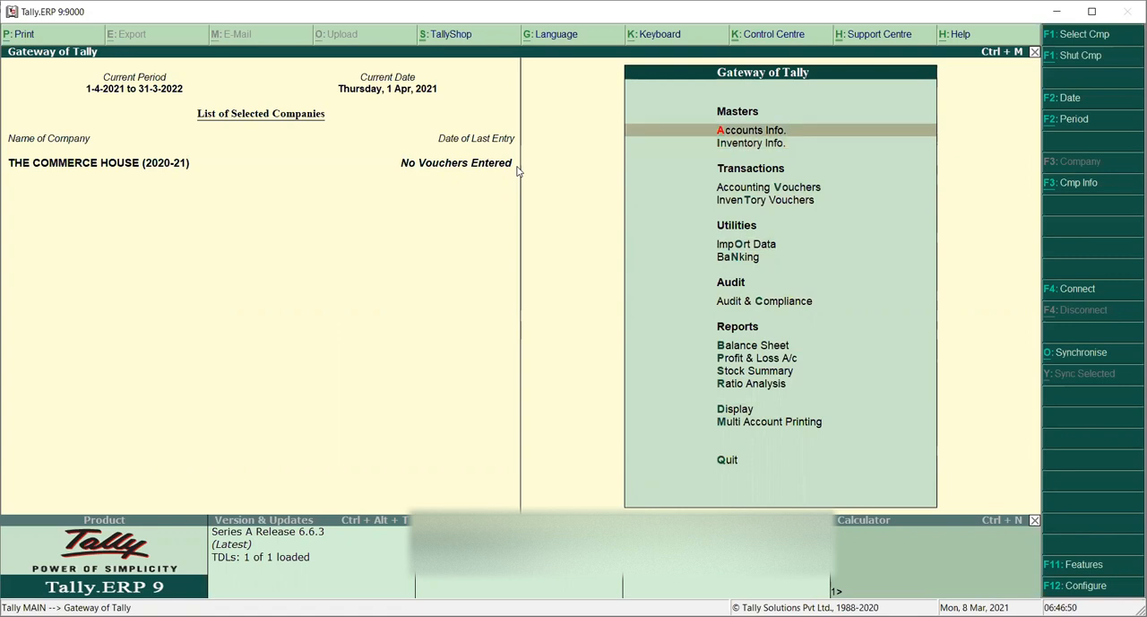
key("Up")
key("Up")
key("Up")
key("Up")
key("Up")
key("Up")
key("Up")
key("Up")
key("Up")
key("Up")
key("Up")
key("Up")
key("Up")
key("Down")
key("Down")
key("Down")
key("Up")
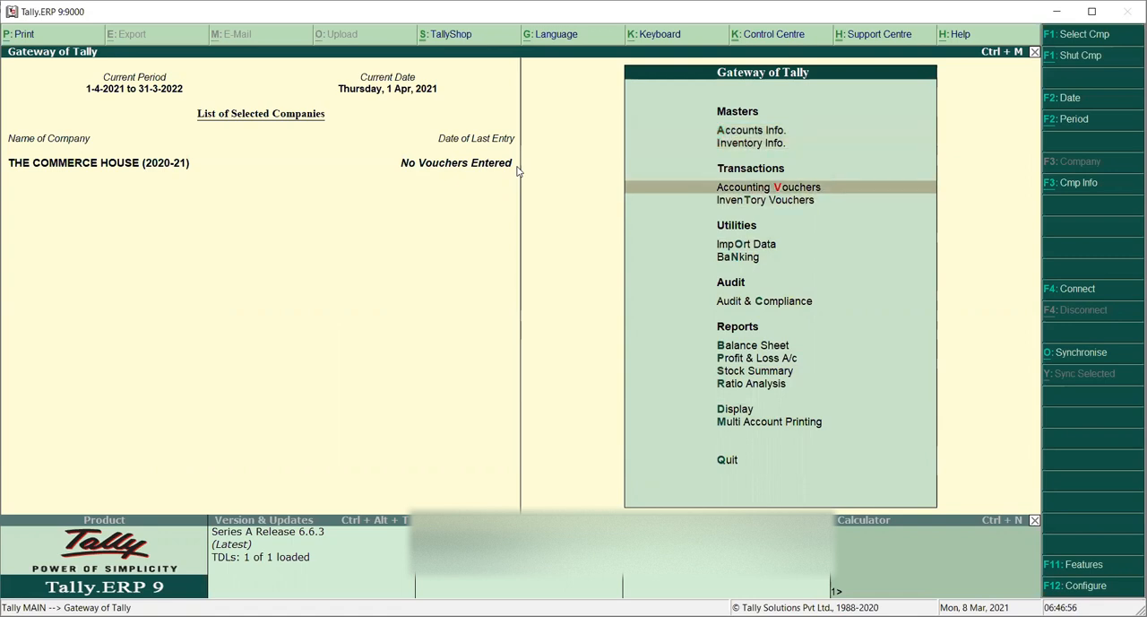
key("Down")
key("Down")
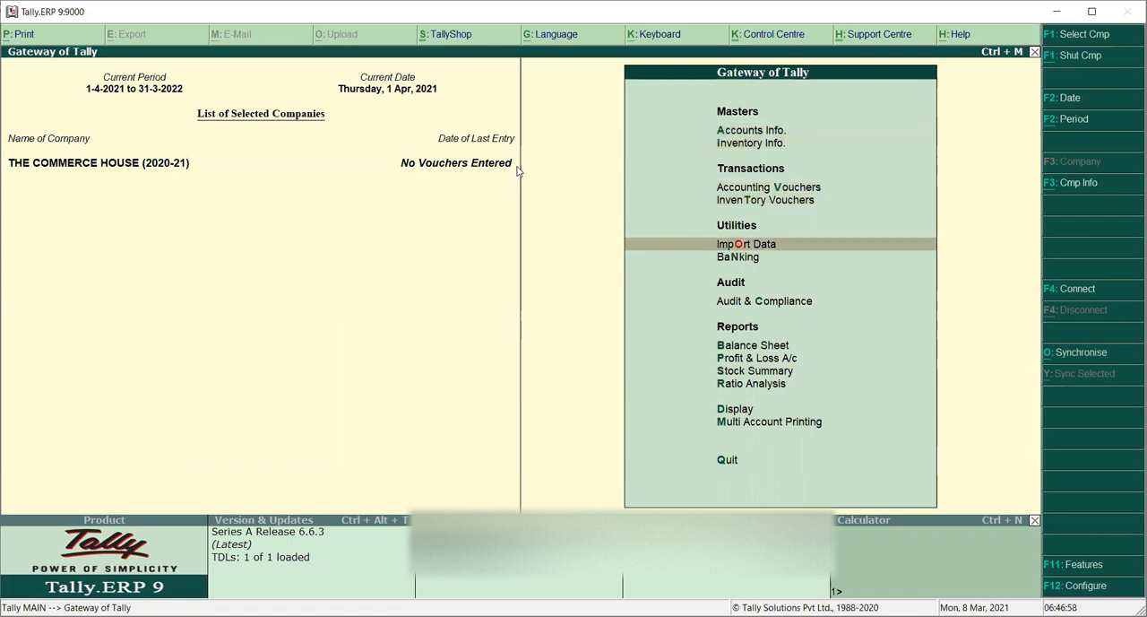
key("Down")
key("Down")
key("Down")
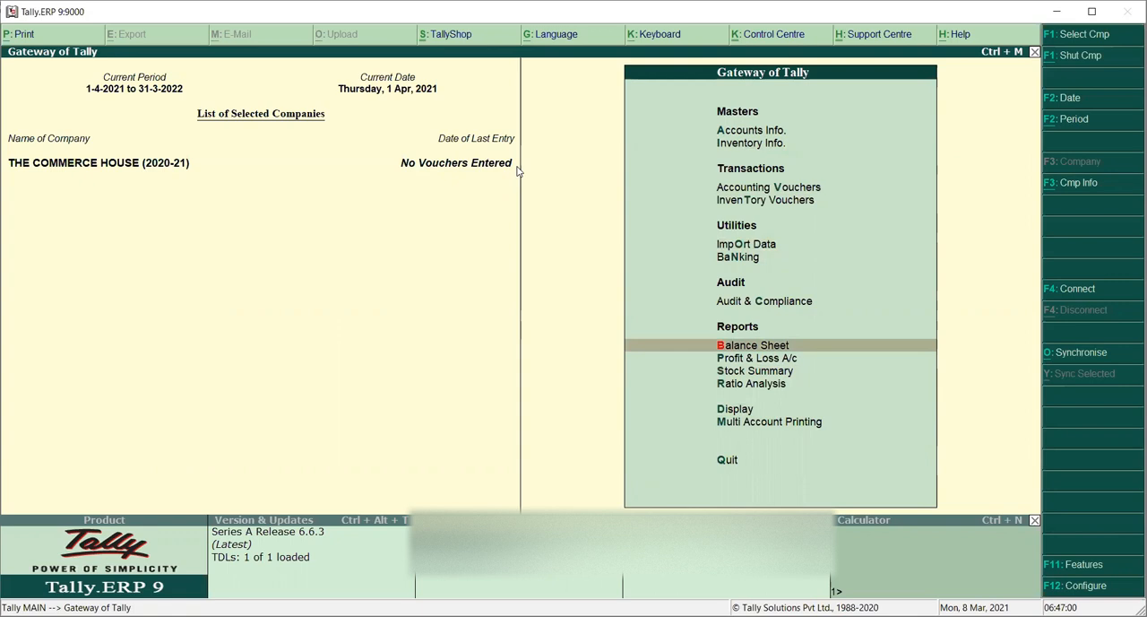
key("Down")
key("Down")
key("Down")
key("Down")
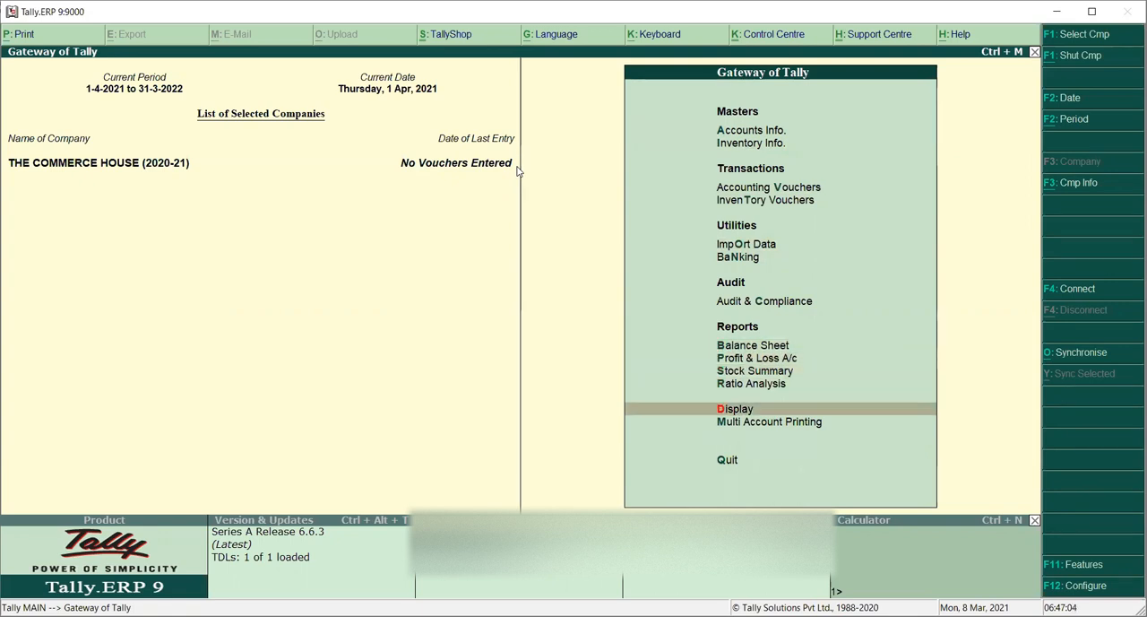
key("Down")
key("Down")
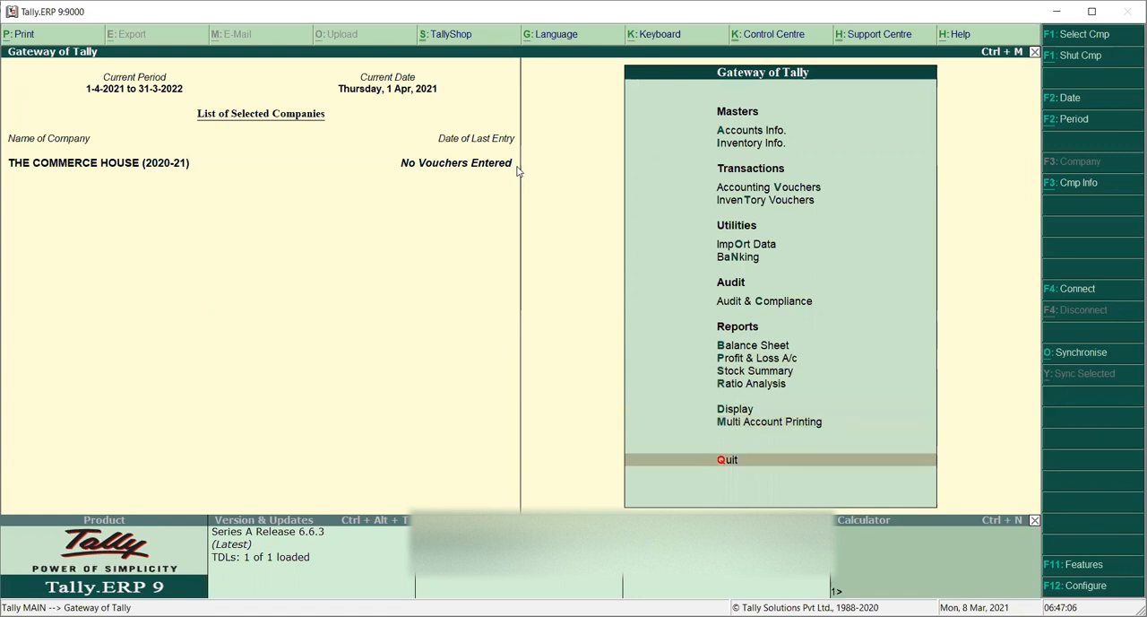
key("Up")
key("Up")
key("Up")
key("Up")
key("Up")
key("Up")
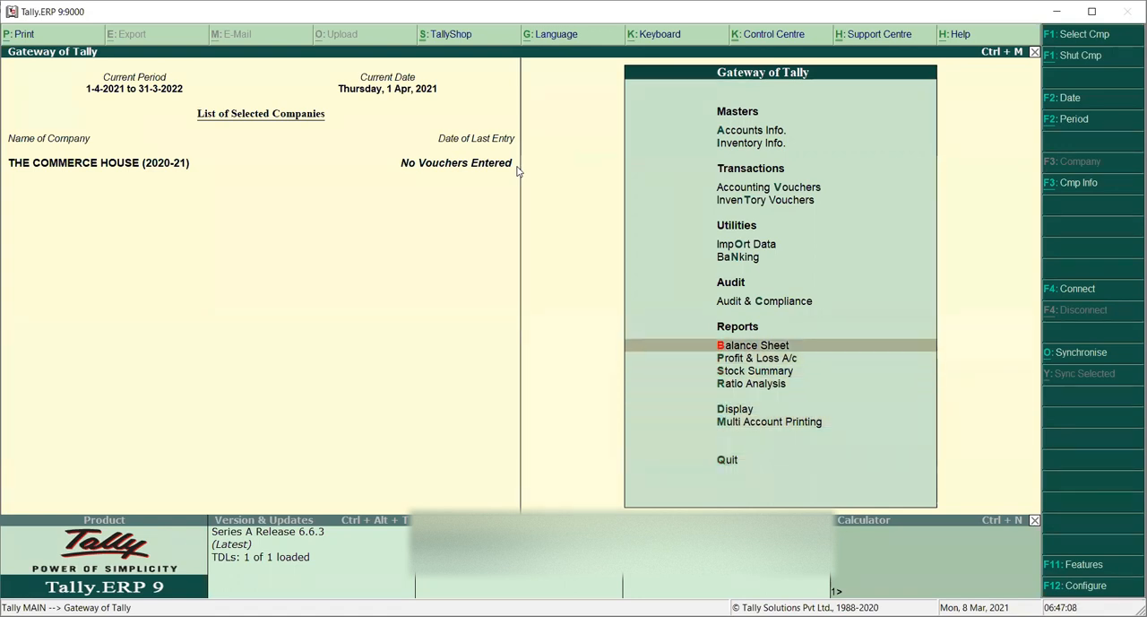
key("Up")
key("Up")
key("Up")
key("Up")
key("Up")
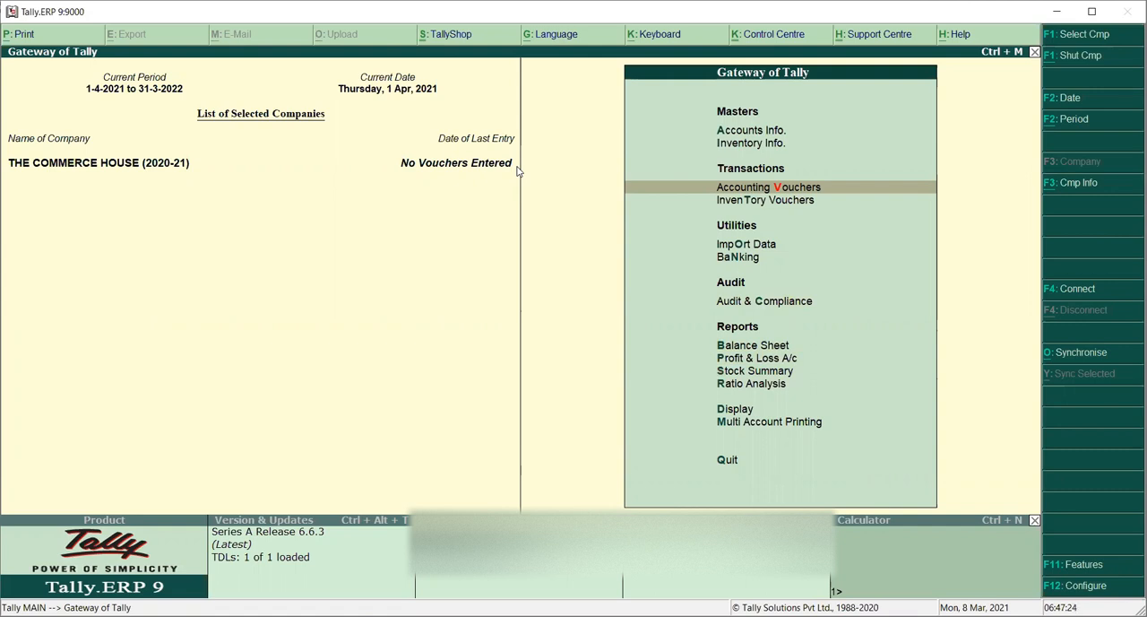
key("Up")
key("Up")
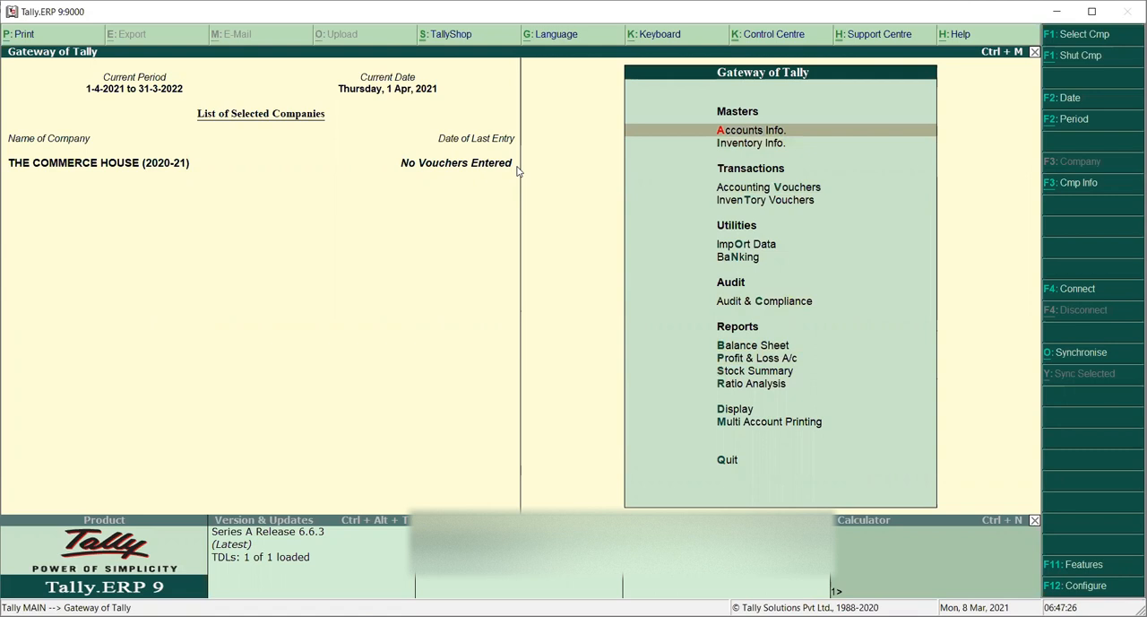
Step: Open the single ledger display list to view the company's existing ledgers, then return to the Gateway
key("Return")
key("Down")
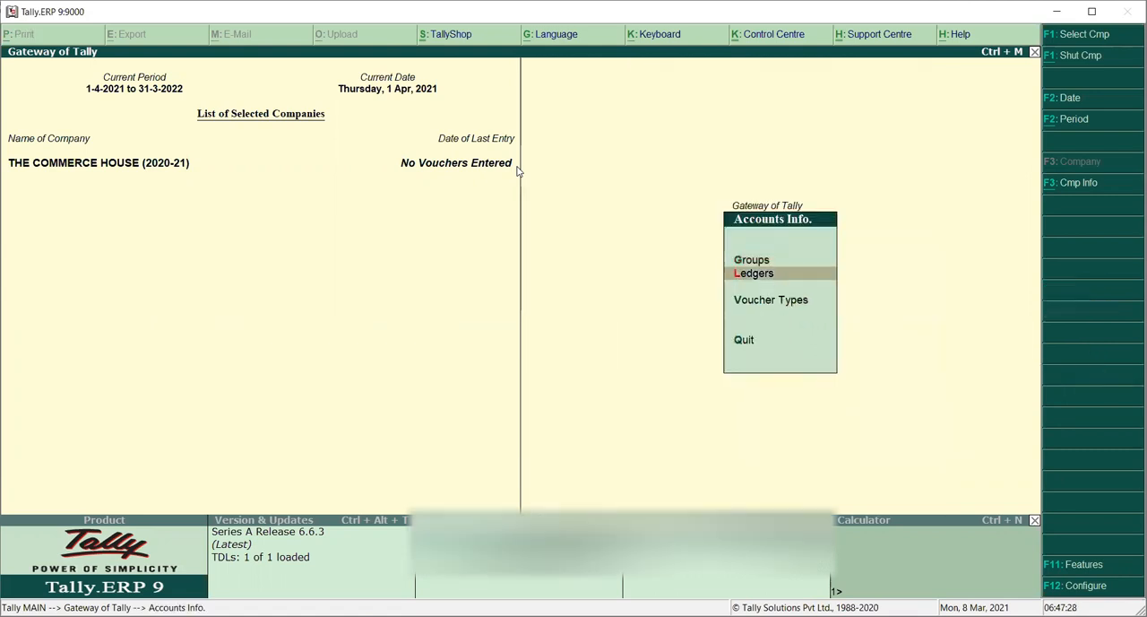
key("Return")
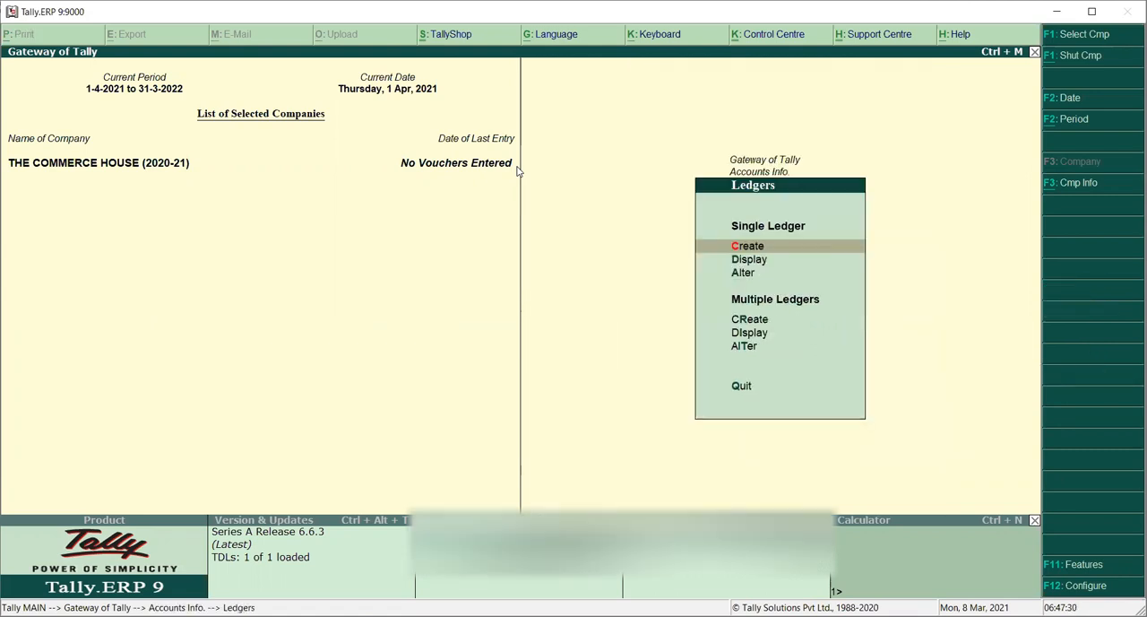
key("Down")
key("Down")
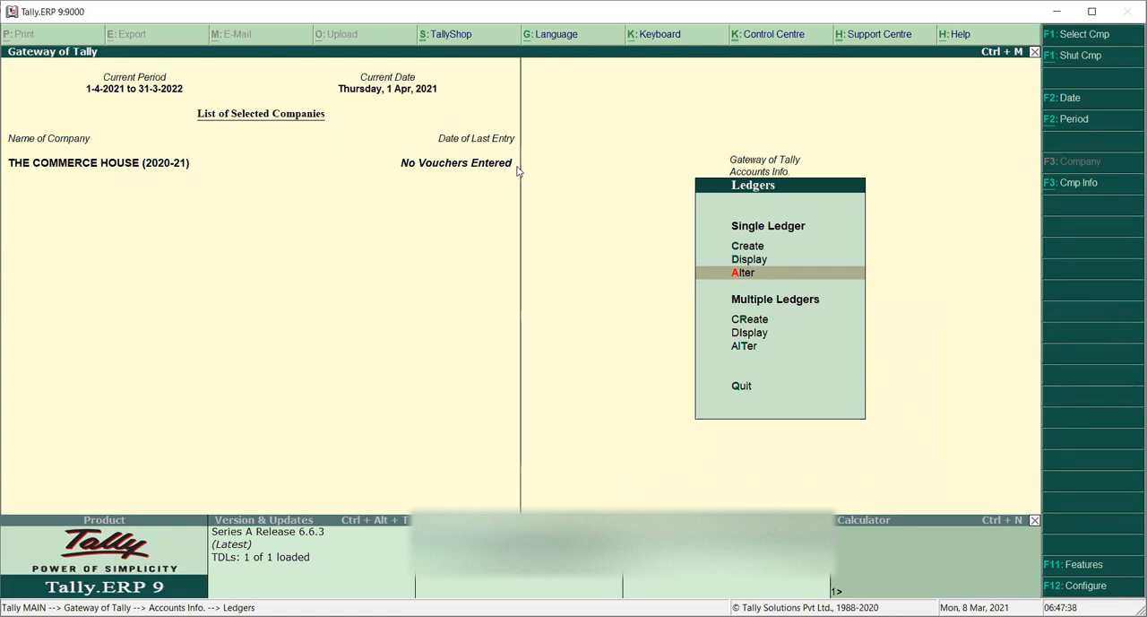
key("Up")
key("Return")
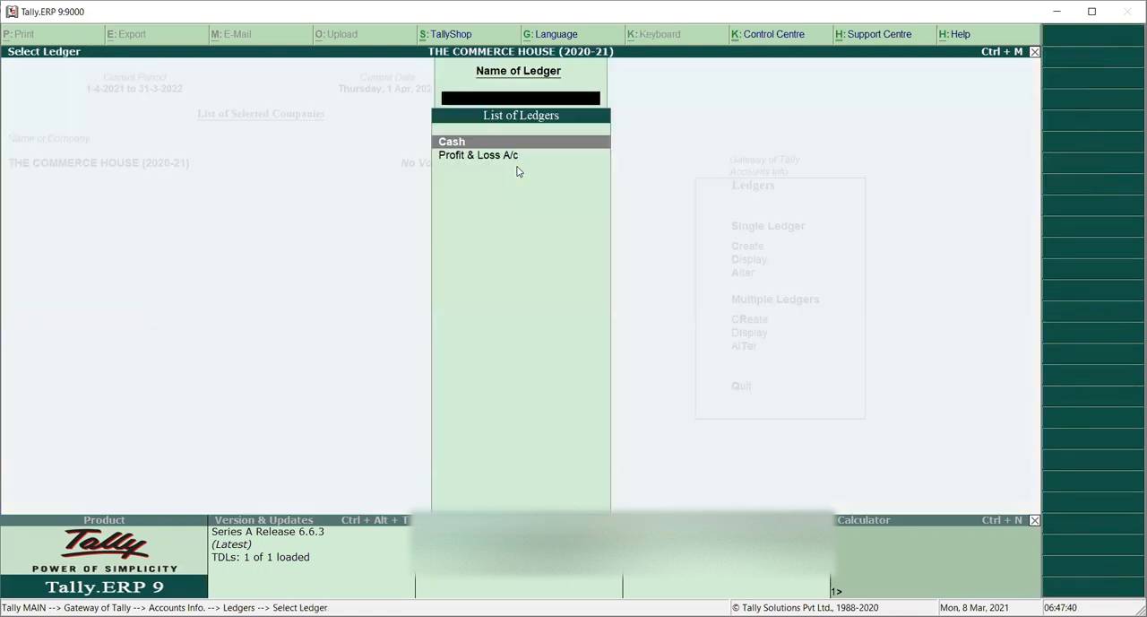
key("Down")
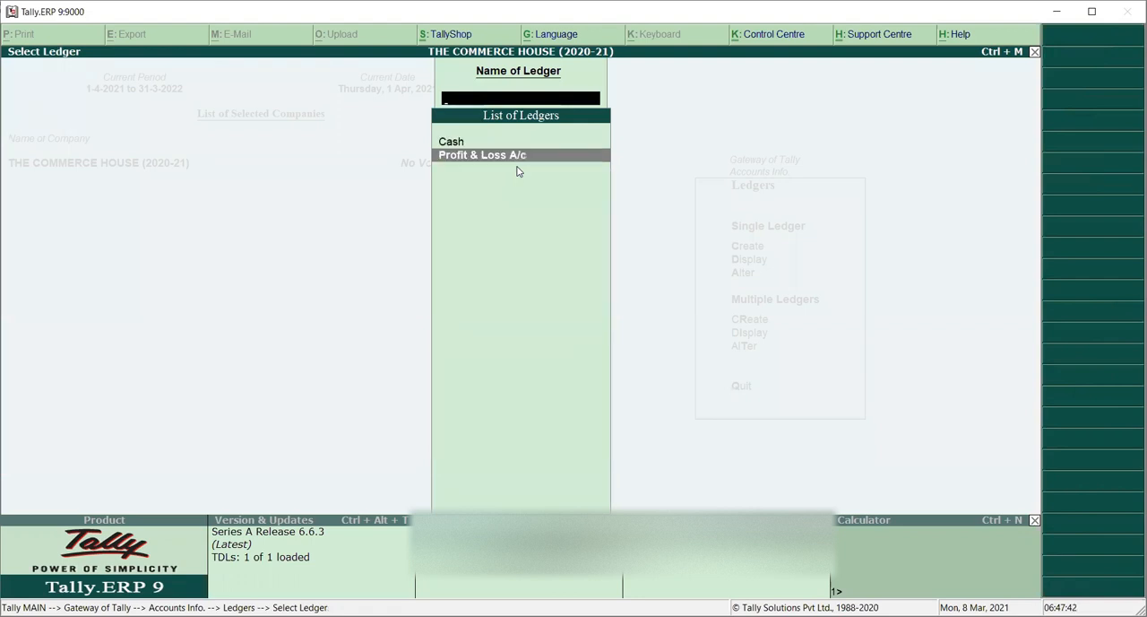
key("Up")
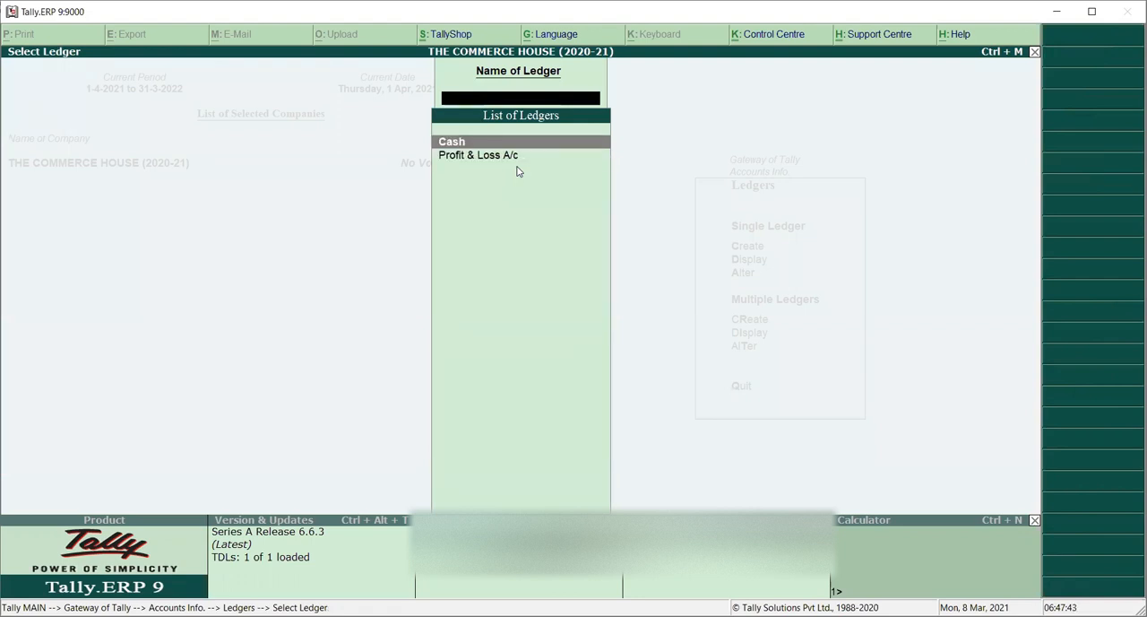
key("Down")
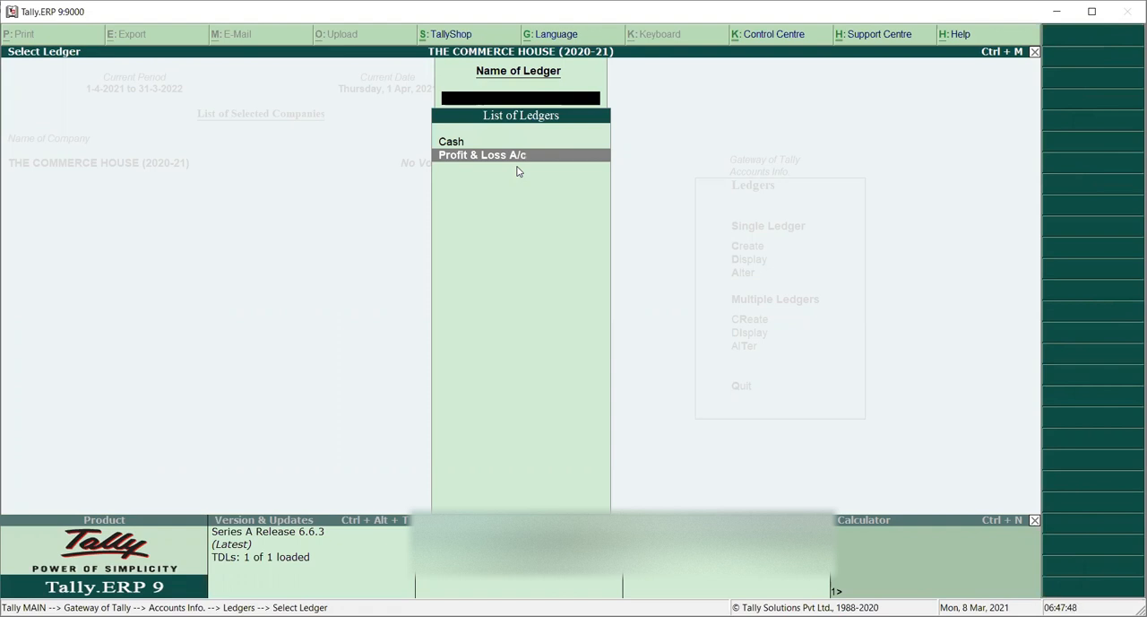
key("Escape")
key("Escape")
key("Escape")
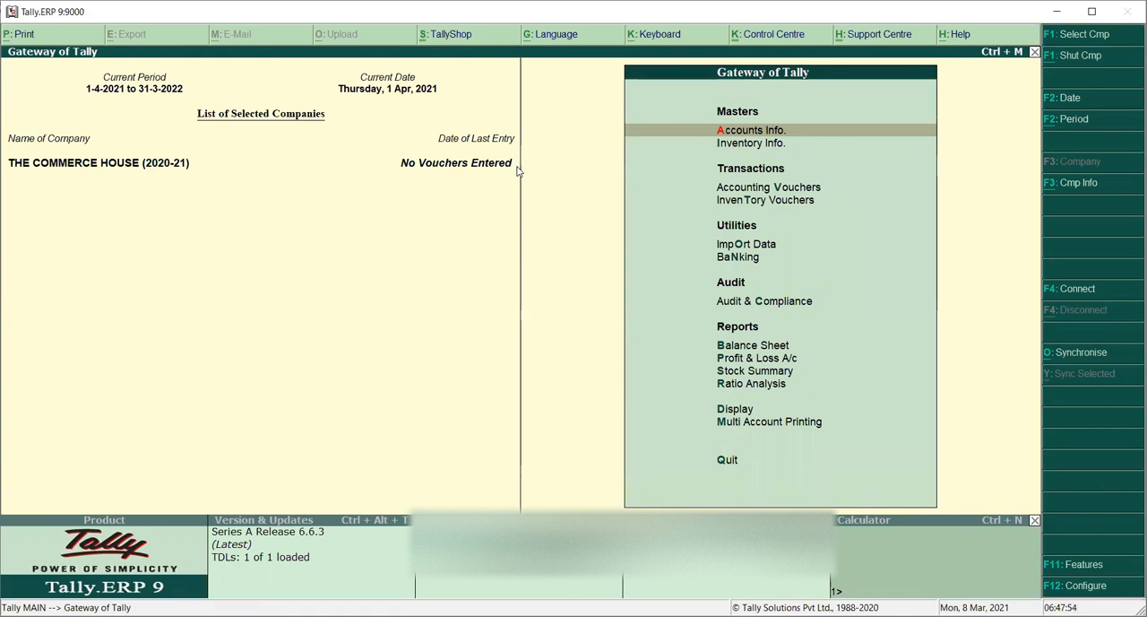
Step: Open accounting voucher creation and bring up the company's accounting features settings
key("Down")
key("Down")
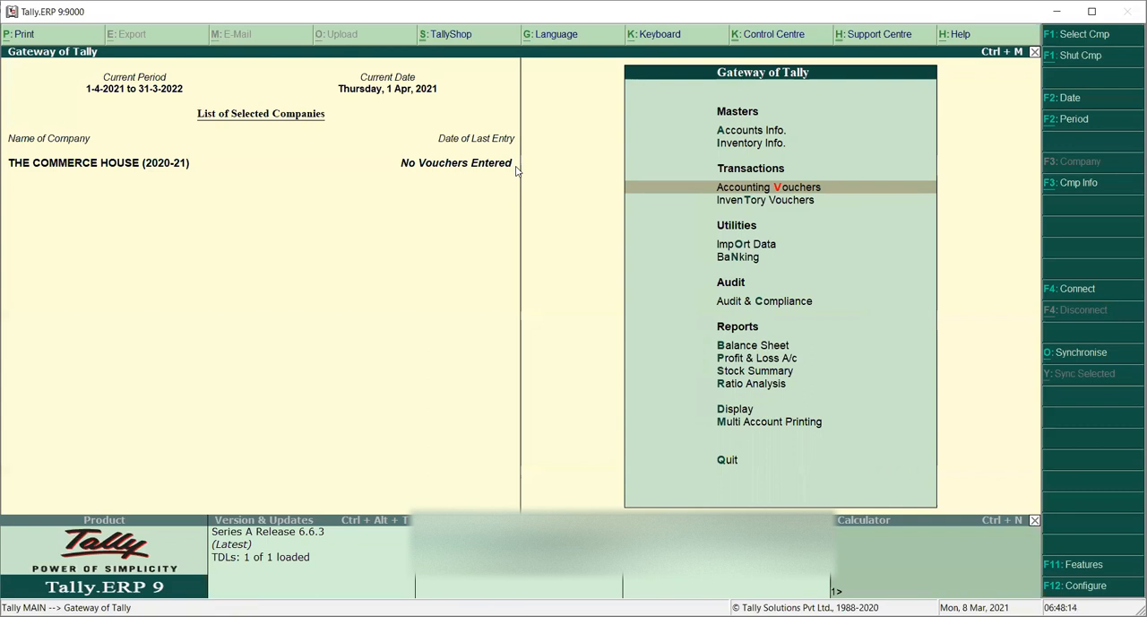
key("Up")
key("Up")
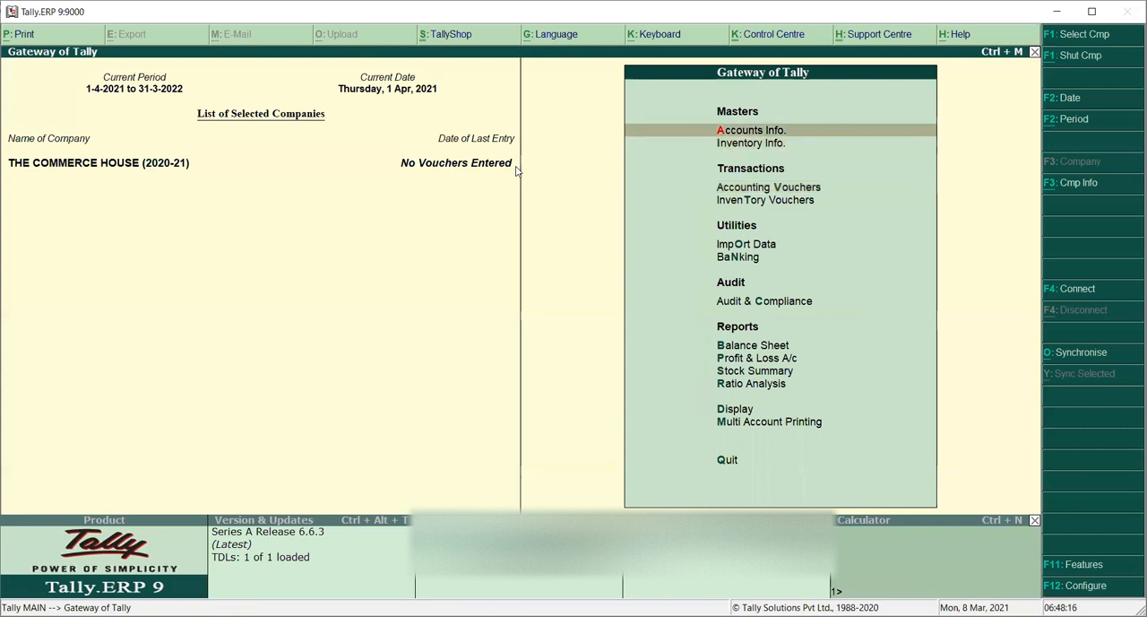
key("Down")
key("Down")
key("Down")
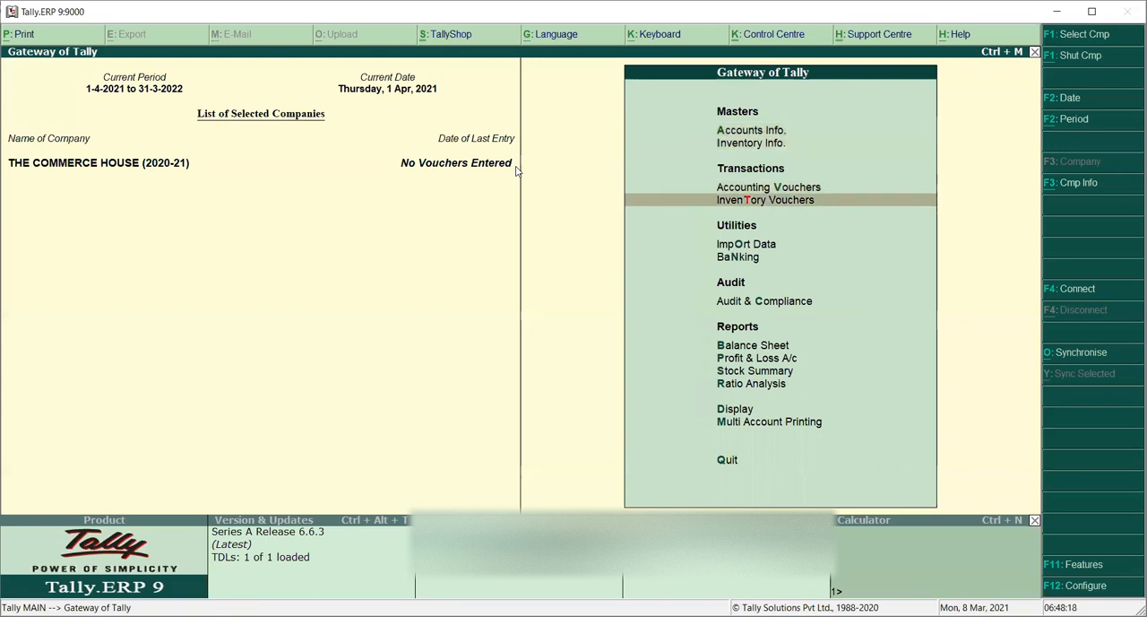
key("Up")
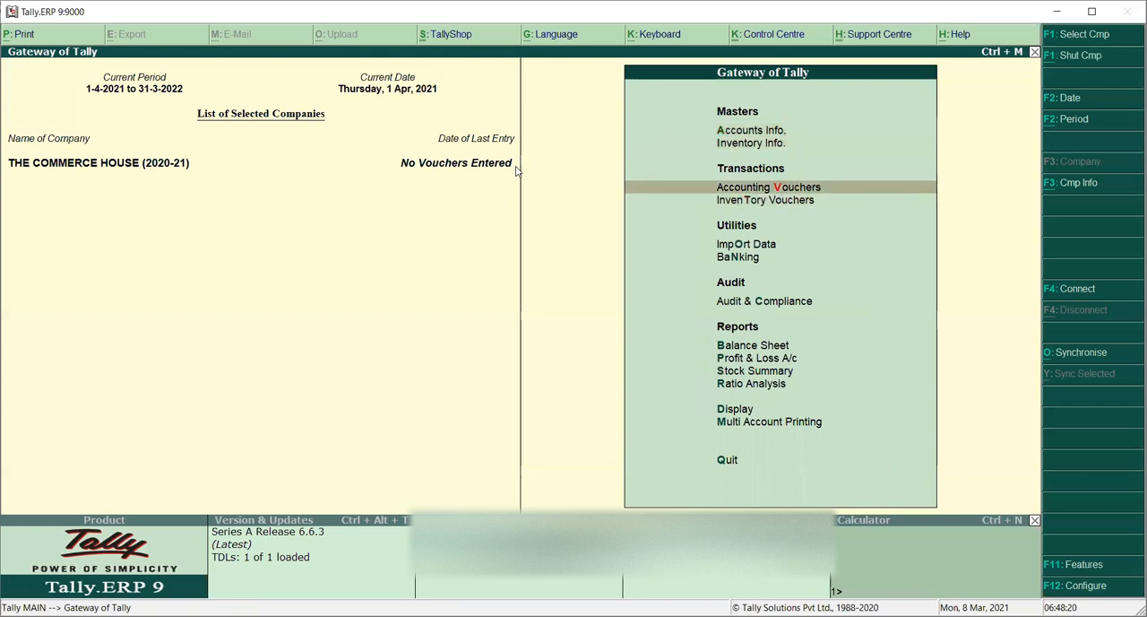
key("Down")
key("Up")
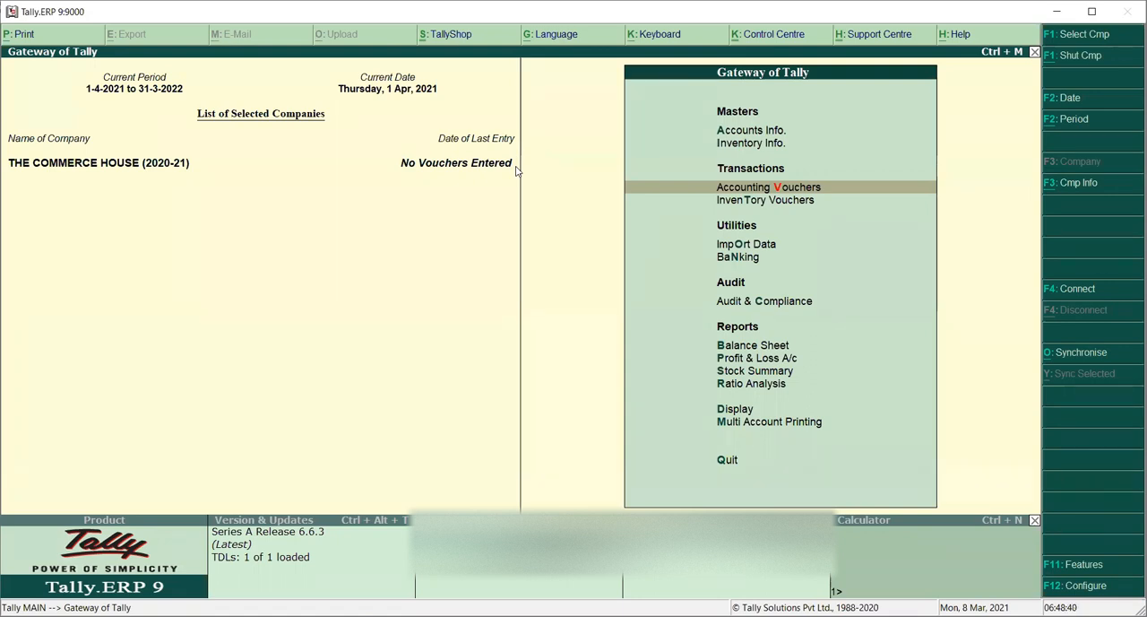
key("Return")
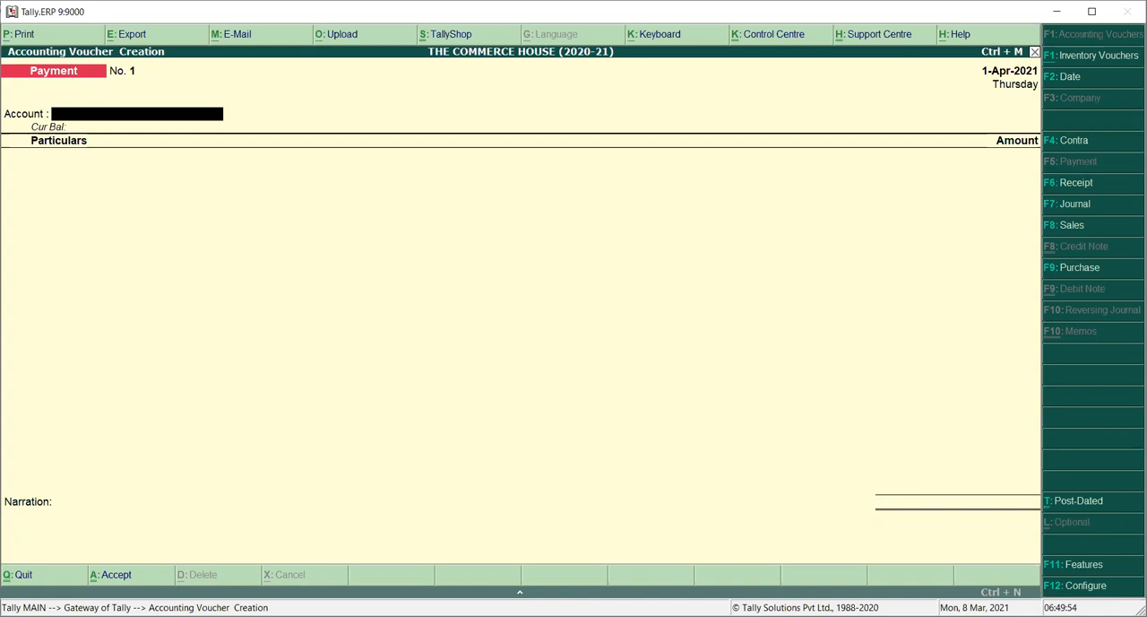
left_click(1071, 565)
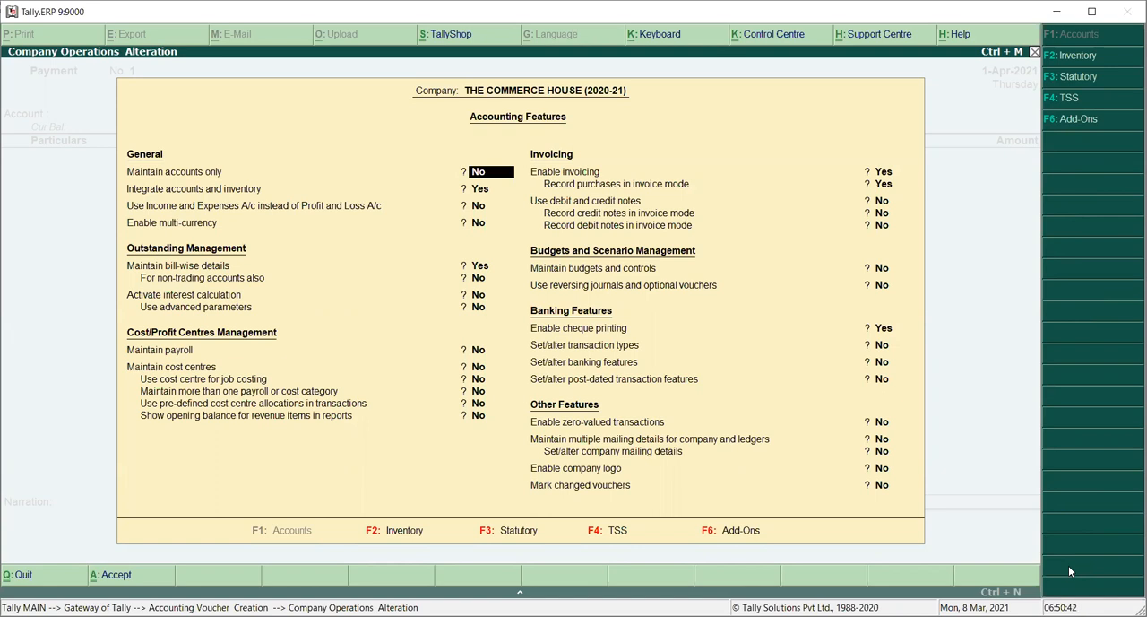
Step: Set Maintain accounts only to Yes in the accounting features
key("Return")
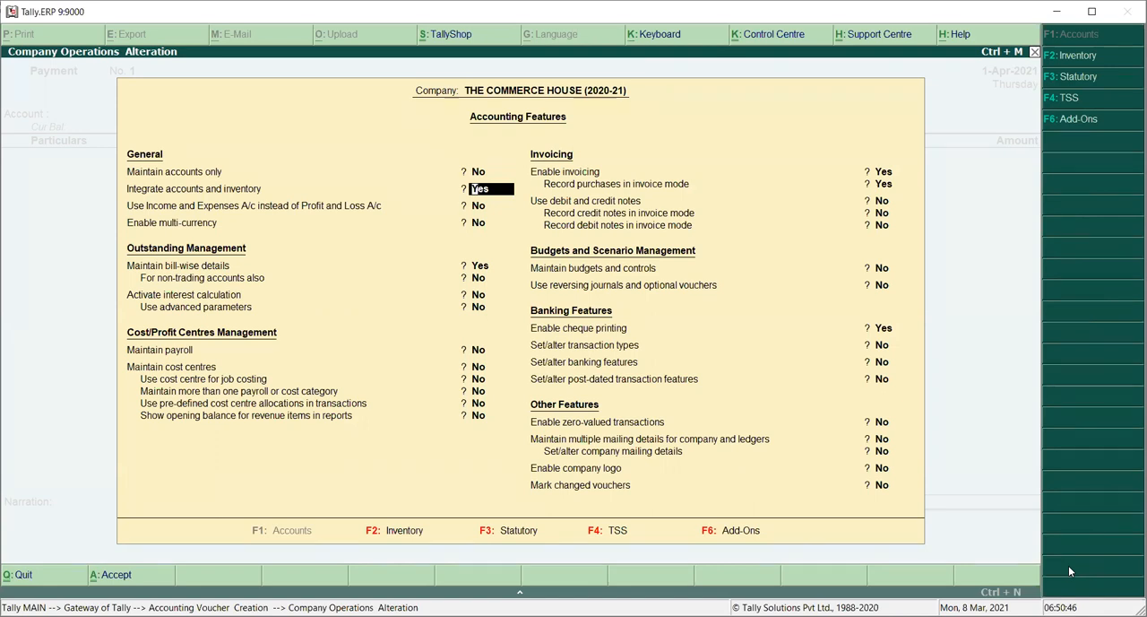
key("Up")
type("Y")
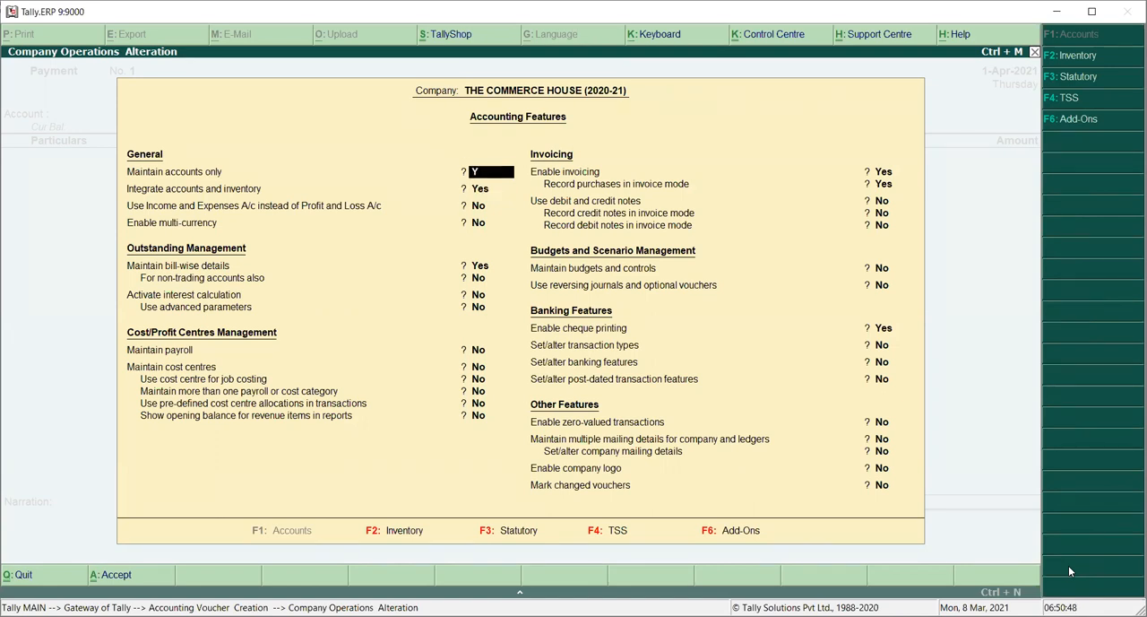
key("Return")
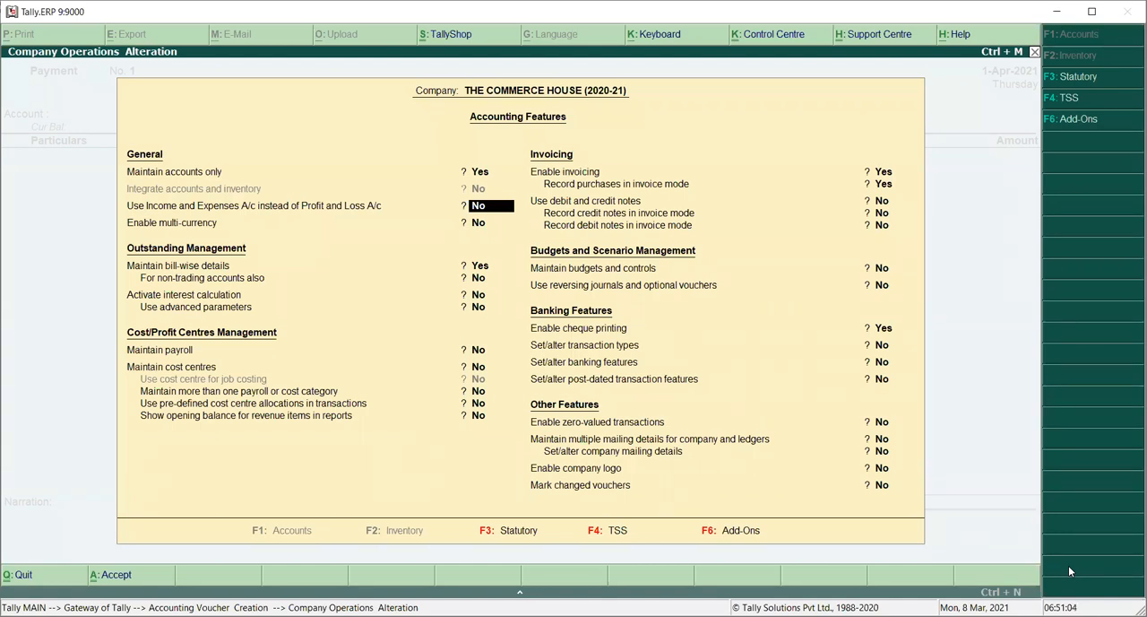
Step: Accept the remaining accounting features with their default settings and save them
key("Return")
key("Return")
key("Return")
key("Return")
key("Return")
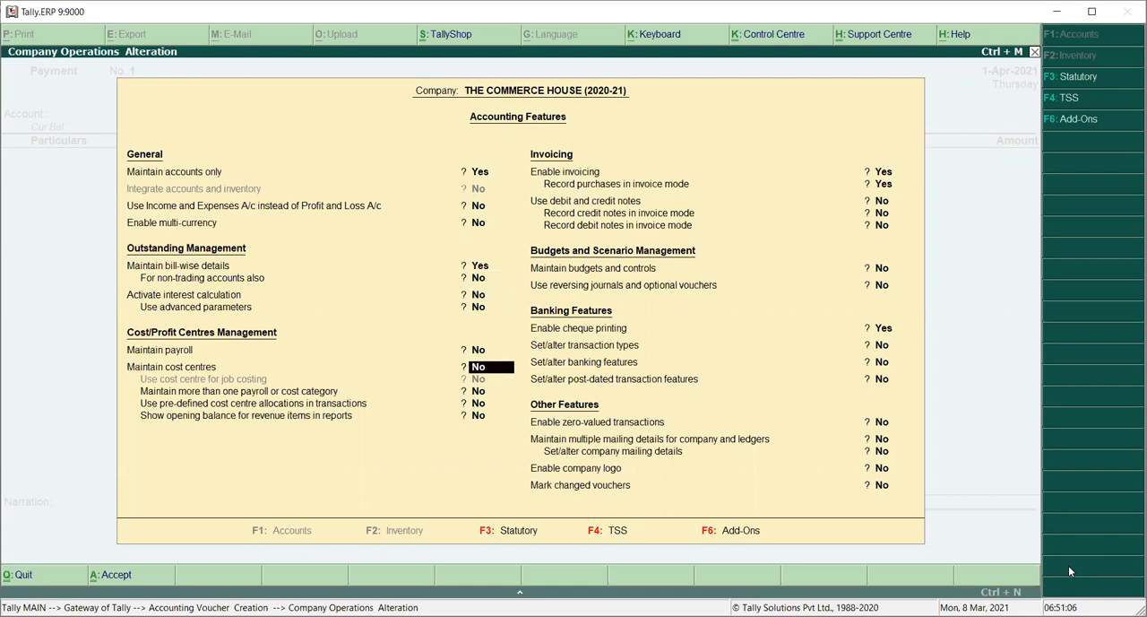
key("Return")
key("Return")
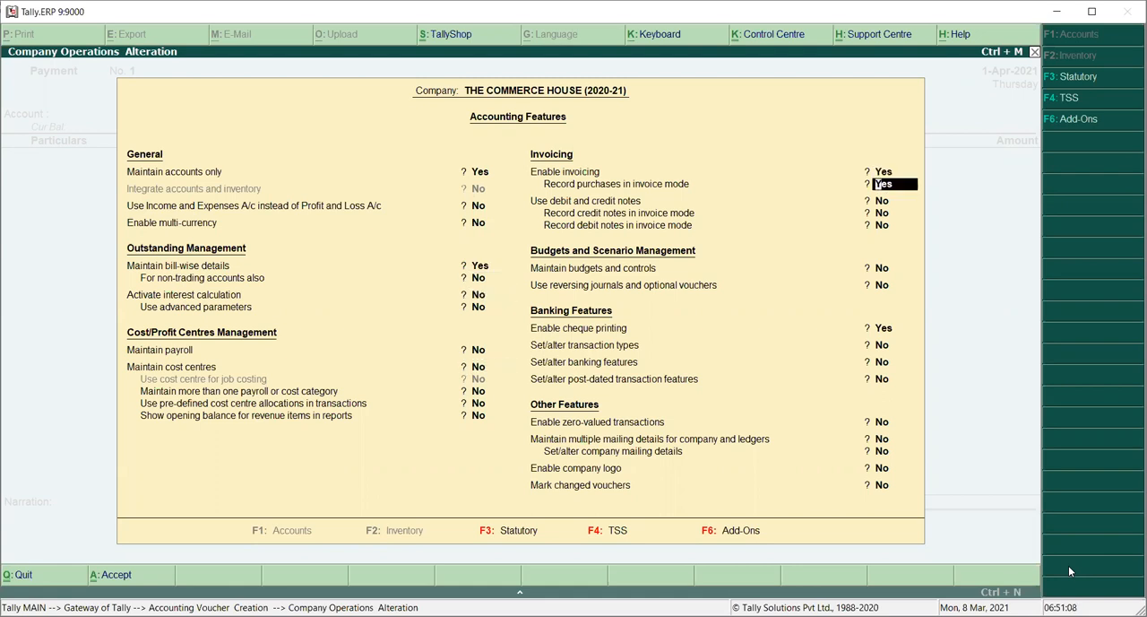
key("Return")
key("Return")
key("Return")
key("Return")
key("Return")
key("Return")
key("Return")
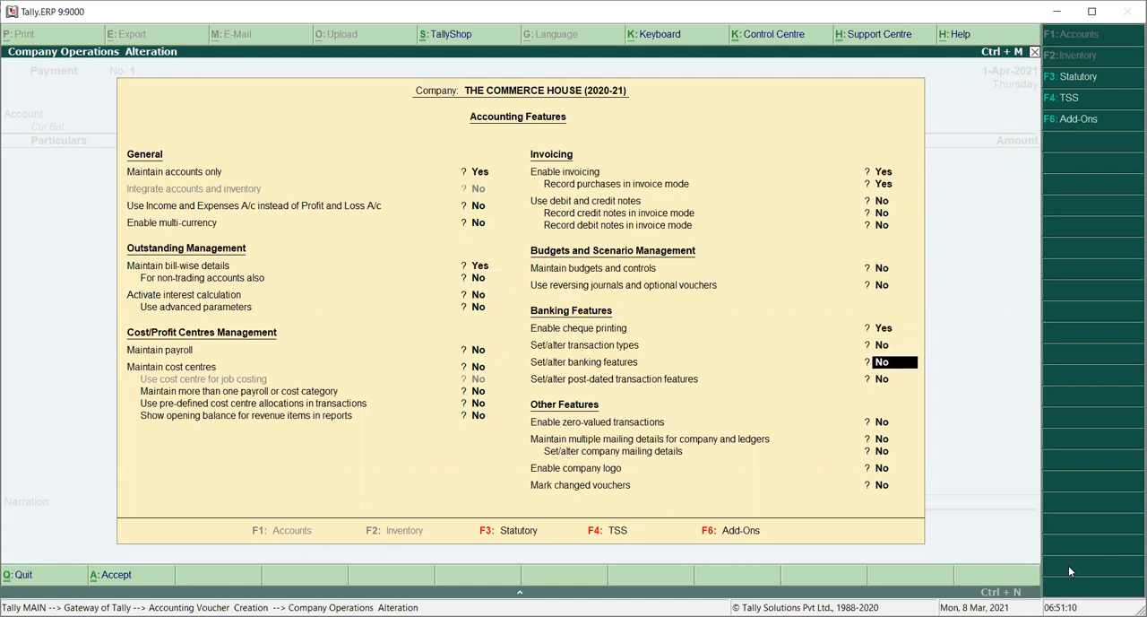
key("Return")
key("Return")
key("Return")
key("Return")
key("Return")
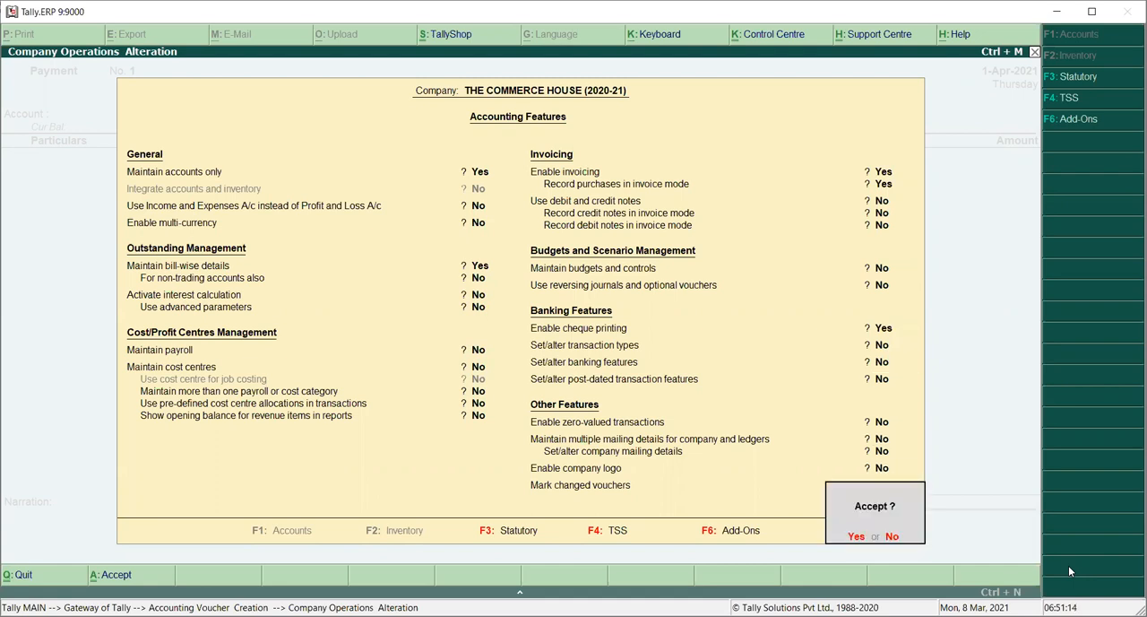
key("Return")
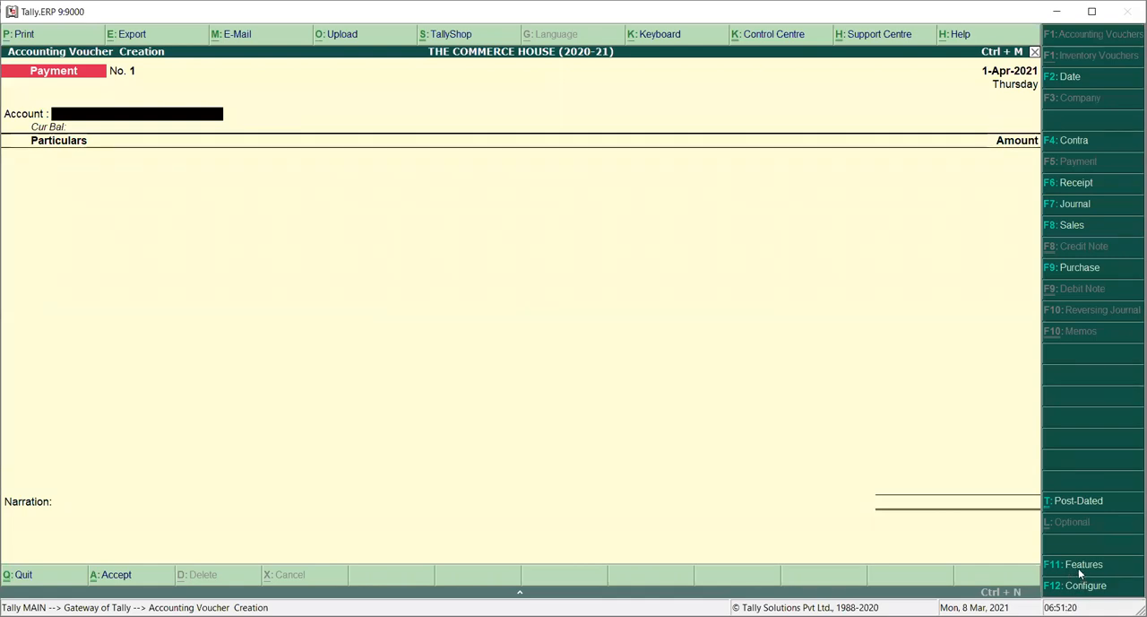
Step: Reopen the company features, switch to statutory and taxation settings, and enable Goods and Services Tax
left_click(1080, 566)
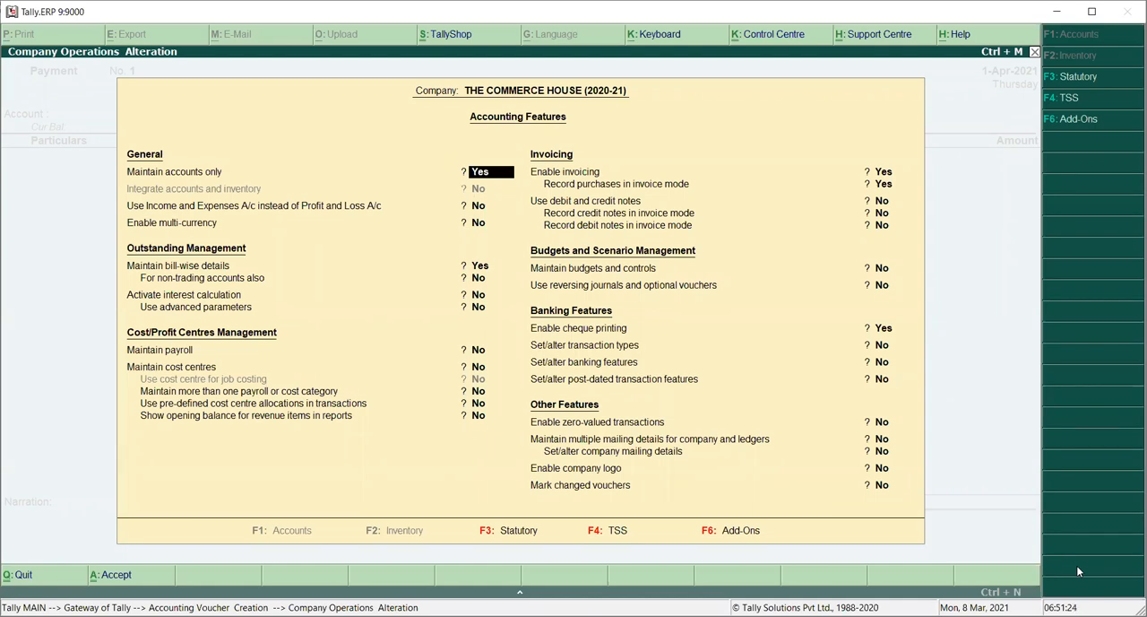
left_click(494, 539)
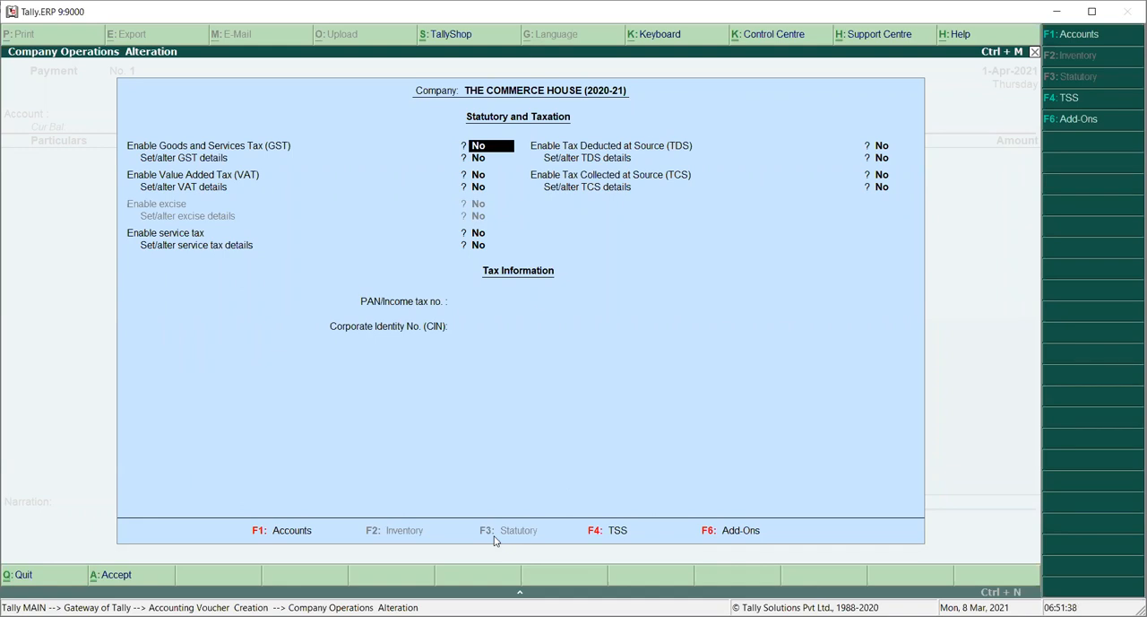
type("Y")
key("Return")
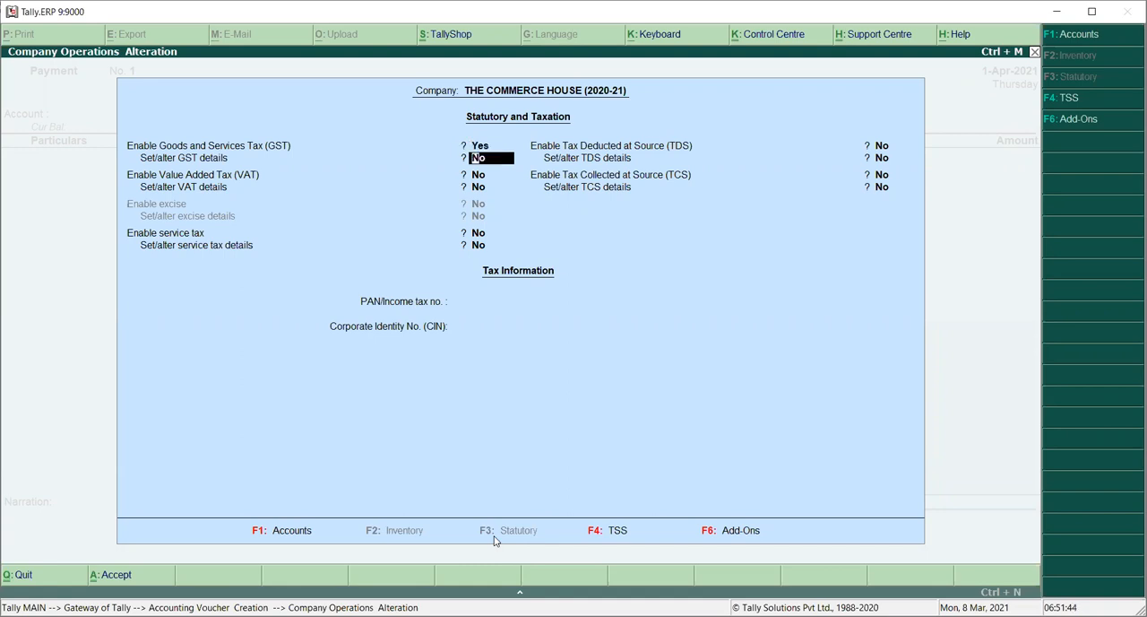
Step: Open the GST details and keep the state as Bihar and registration type as Regular
type("Y")
key("Return")
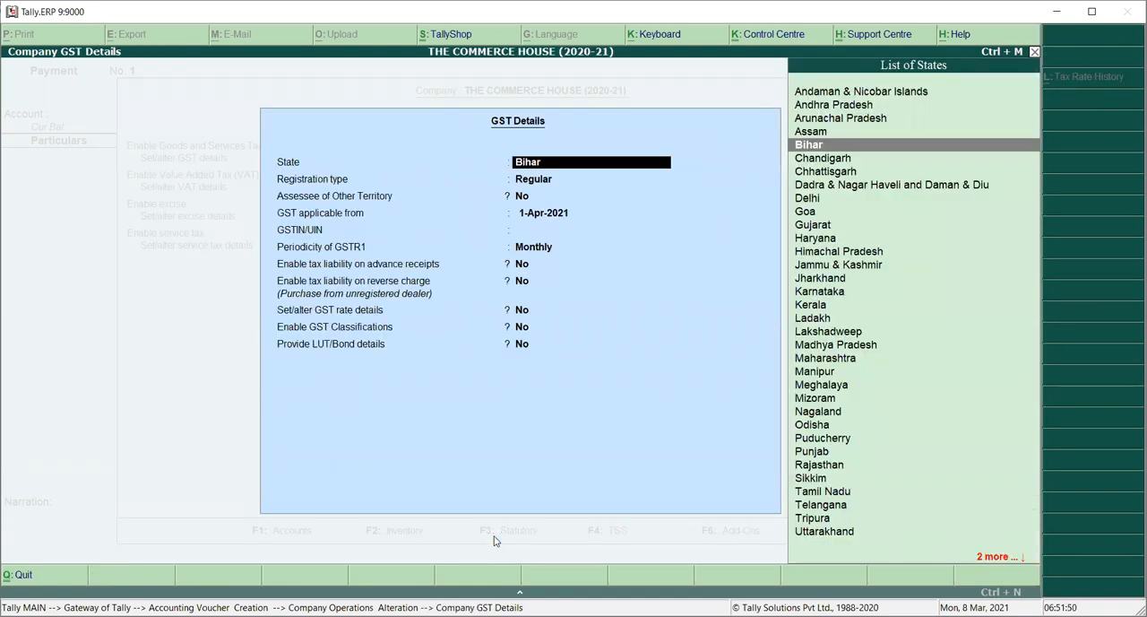
key("Return")
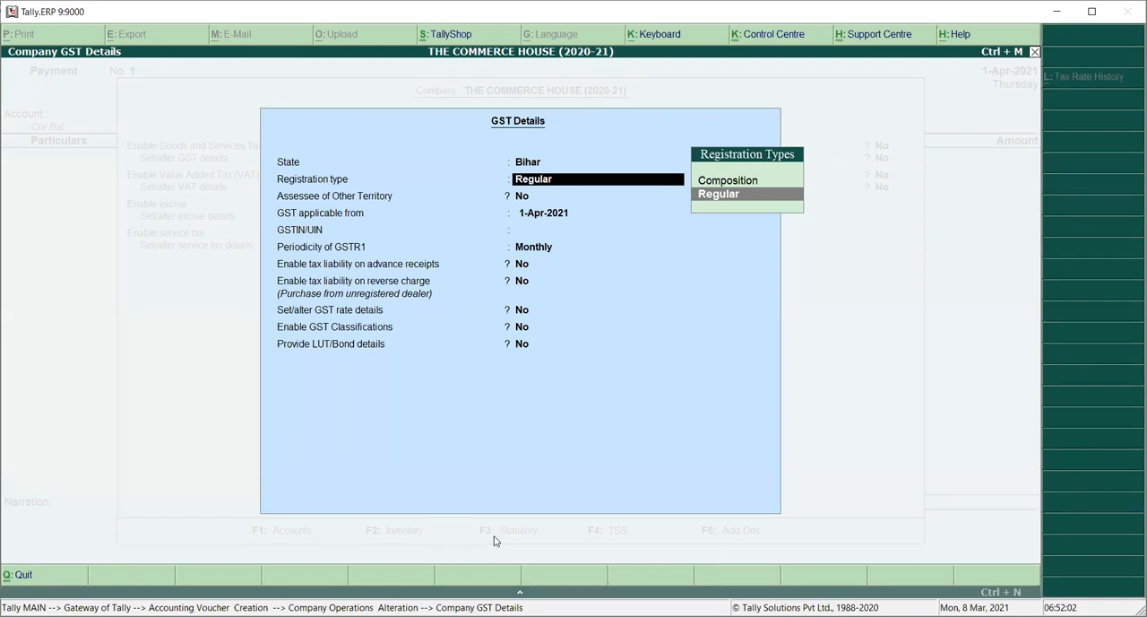
key("Return")
key("Return")
key("Return")
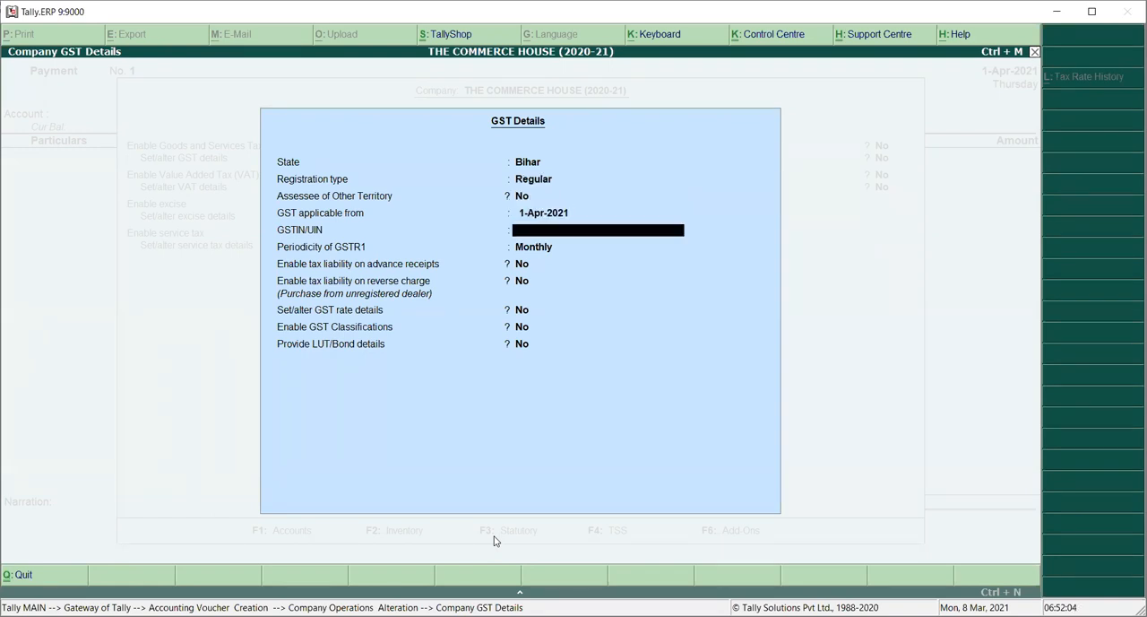
Step: Enter the company's GSTIN/UIN in the GST details and accept the remaining GST settings
type("10")
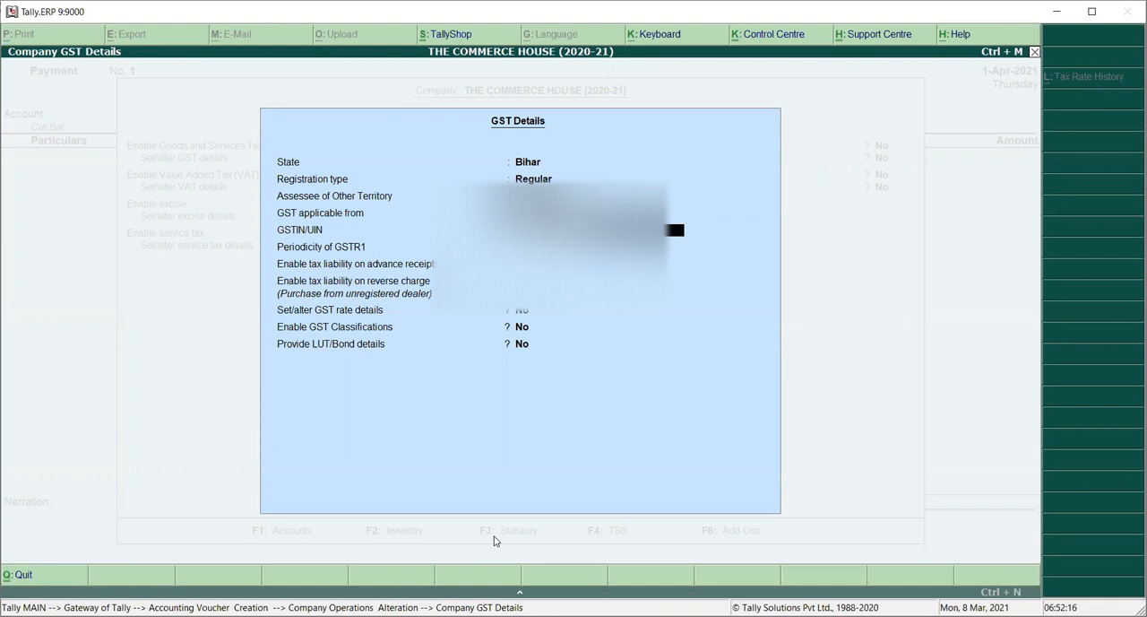
key("Return")
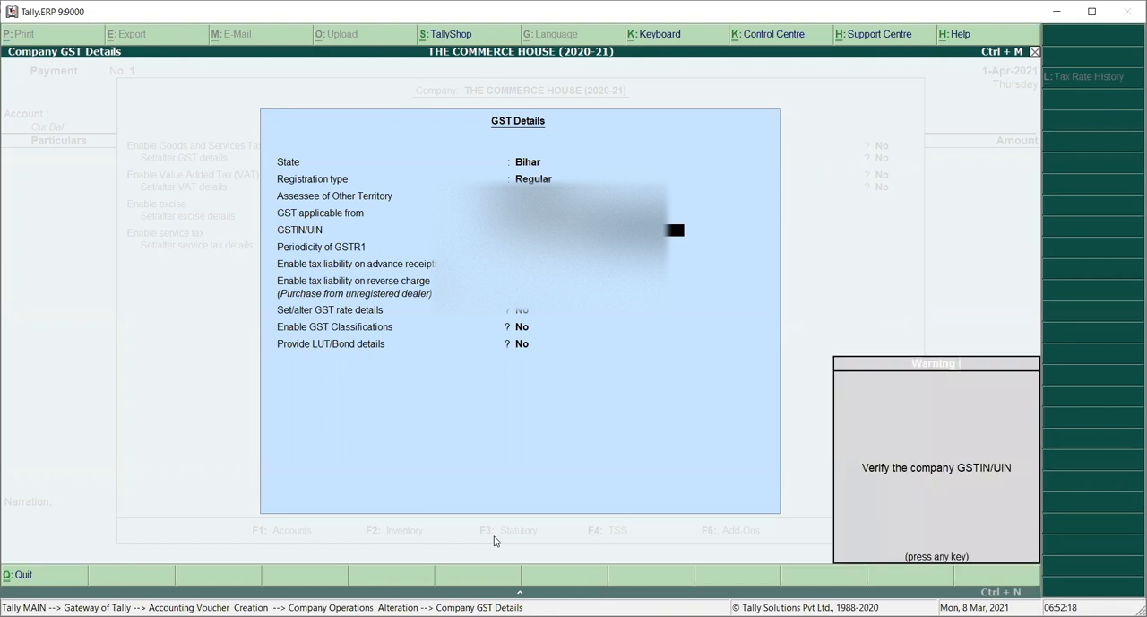
key("Return")
key("Return")
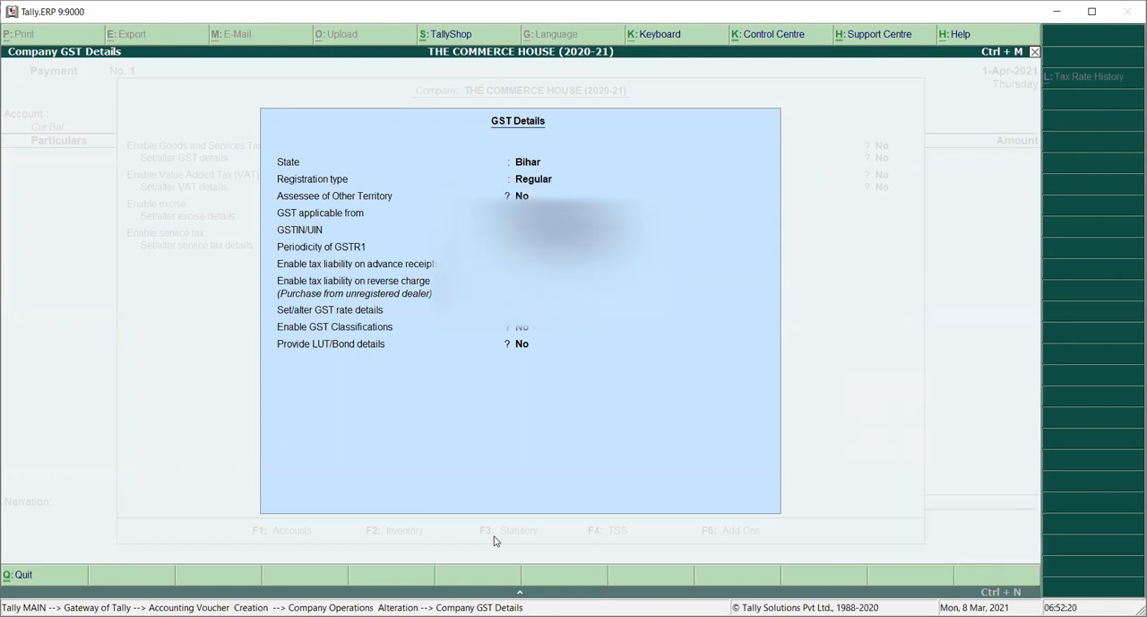
key("Return")
key("Return")
key("Return")
key("Return")
key("Return")
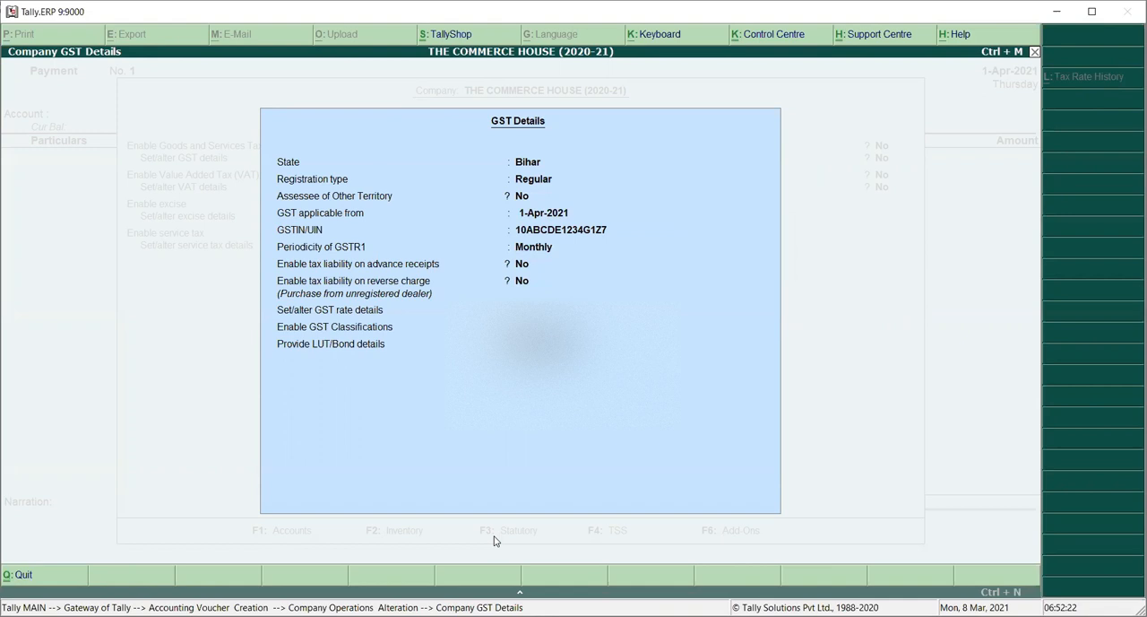
key("Return")
key("Return")
Step: Leave VAT, service tax, TDS and TCS disabled and accept the statutory settings without PAN or CIN
key("Up")
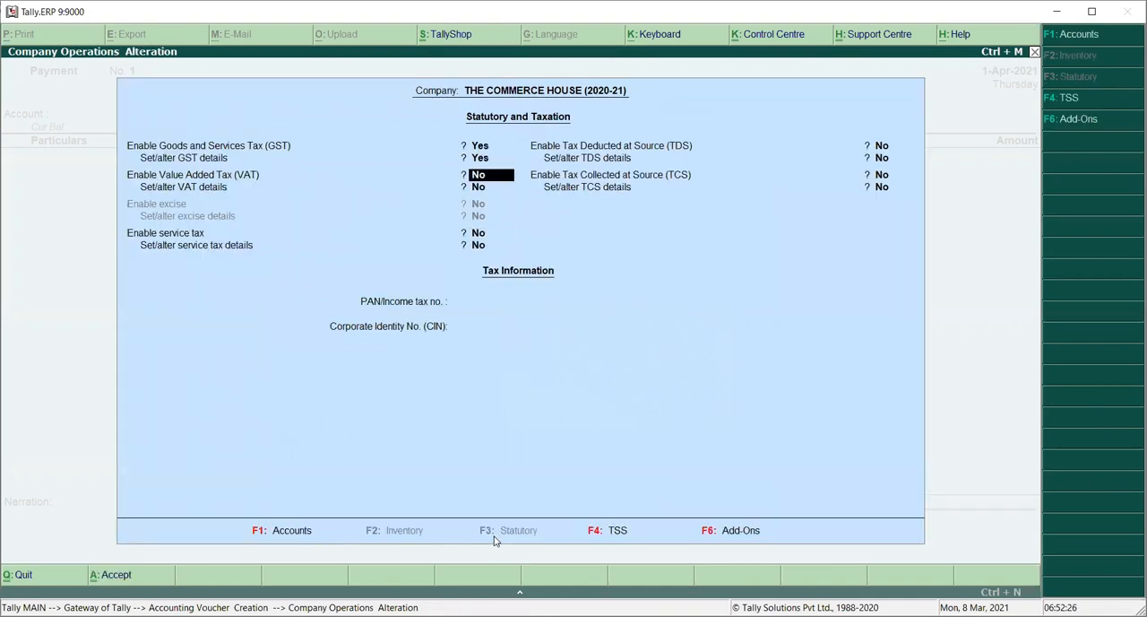
key("Down")
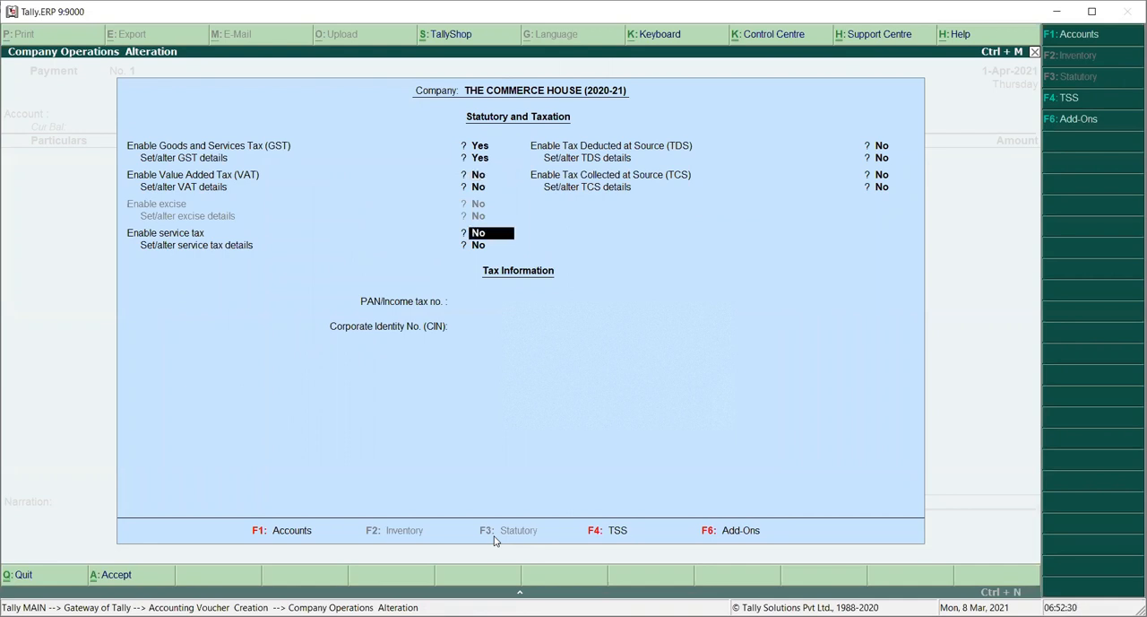
key("Return")
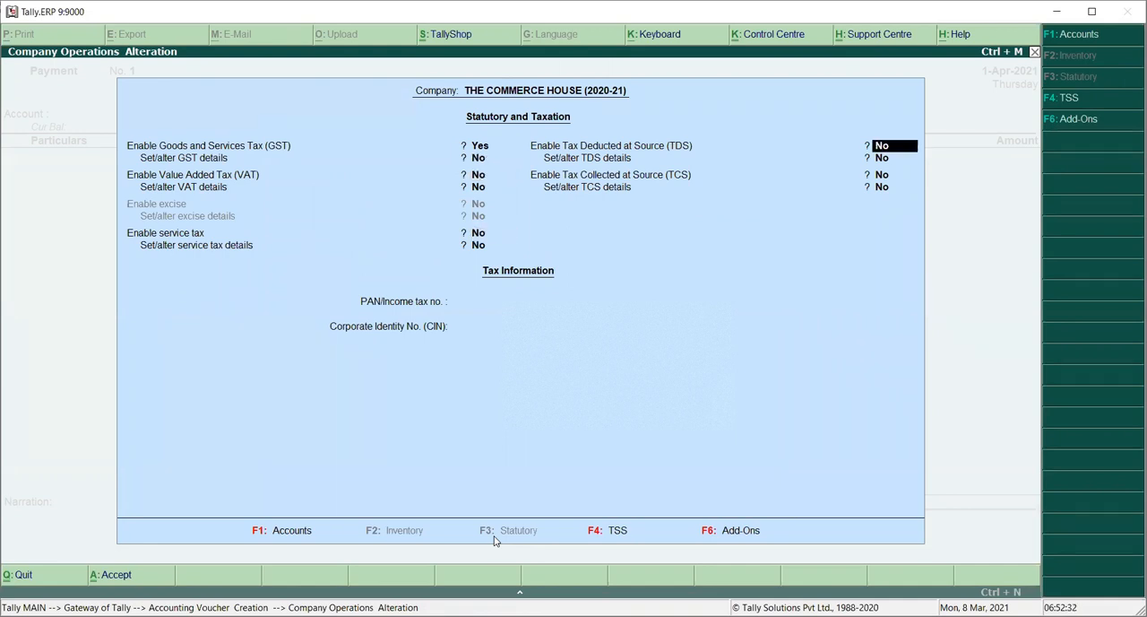
key("Return")
key("Return")
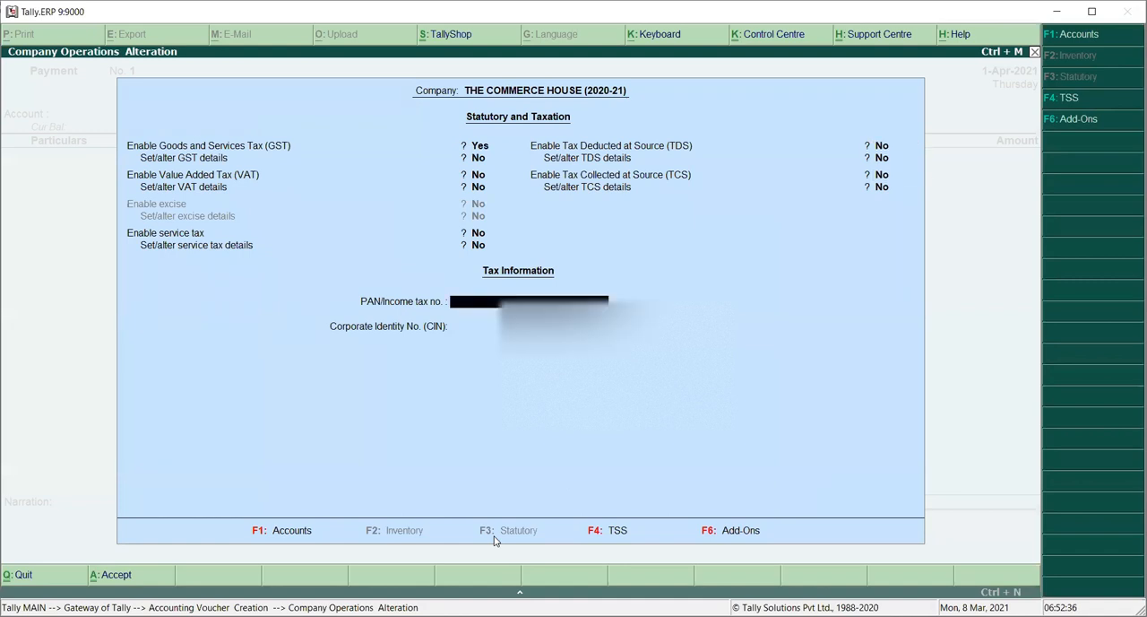
key("Return")
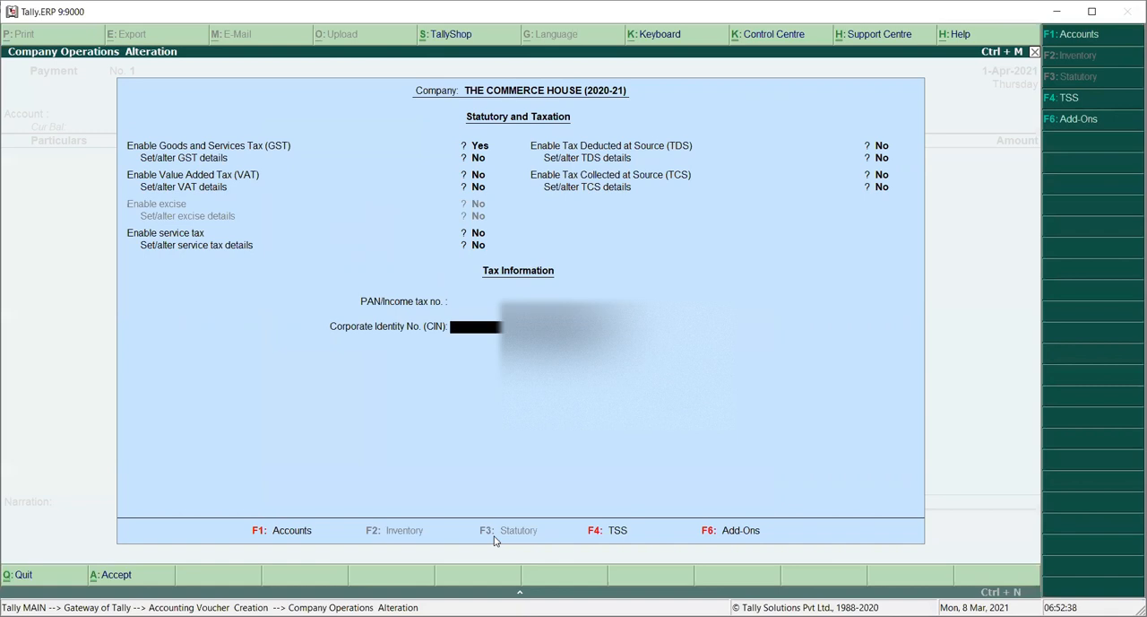
key("Return")
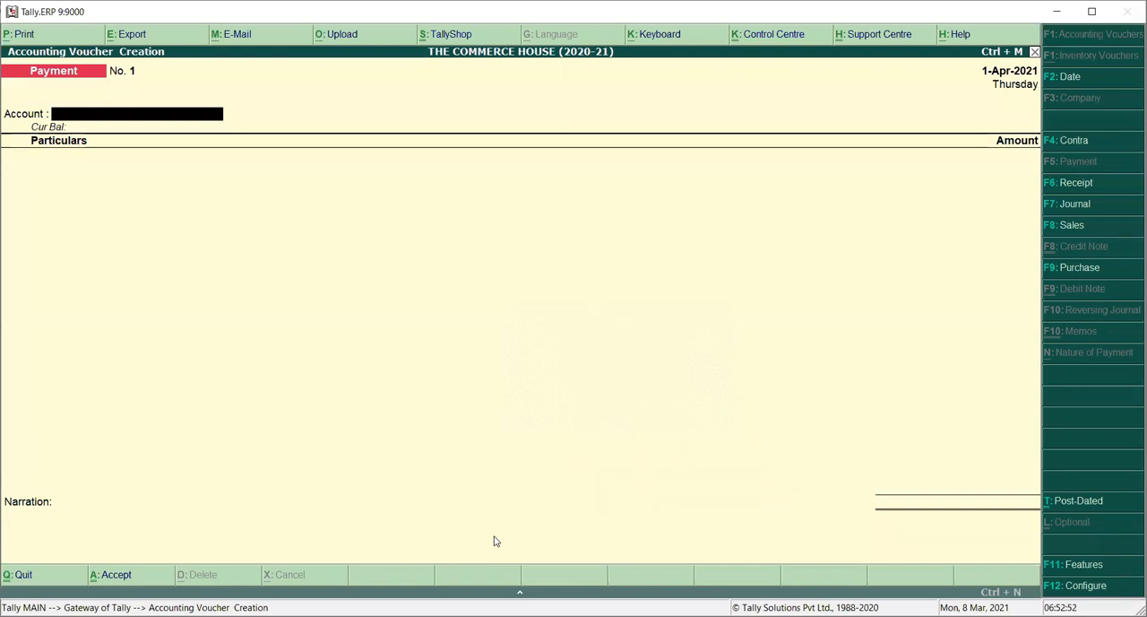
Step: Quit accounting voucher creation and reopen it from the Gateway
key("Escape")
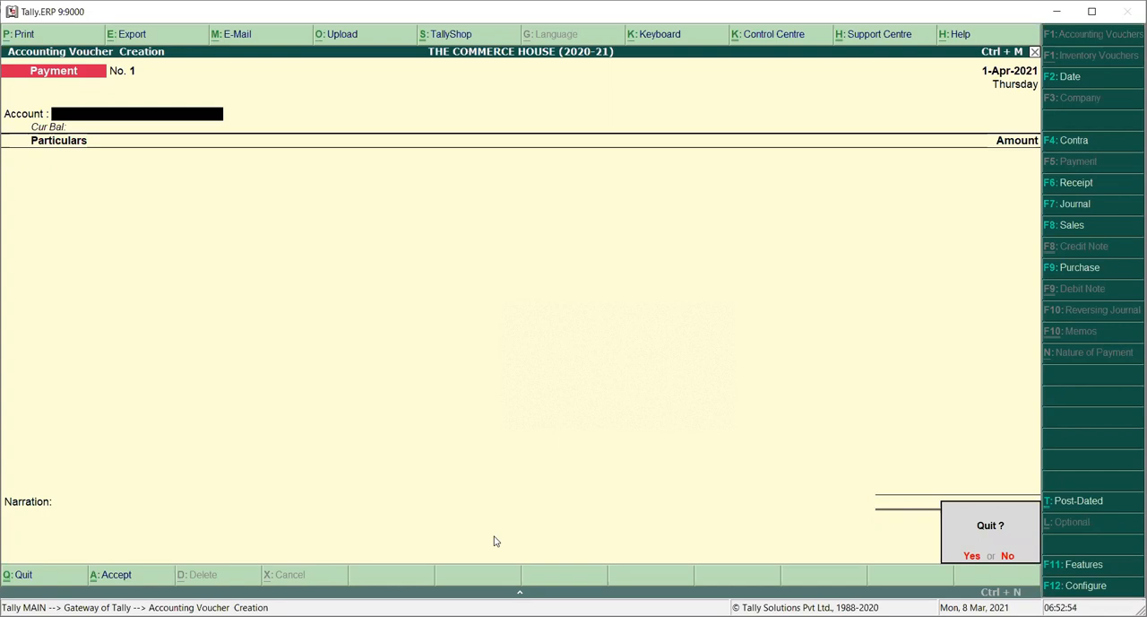
key("y")
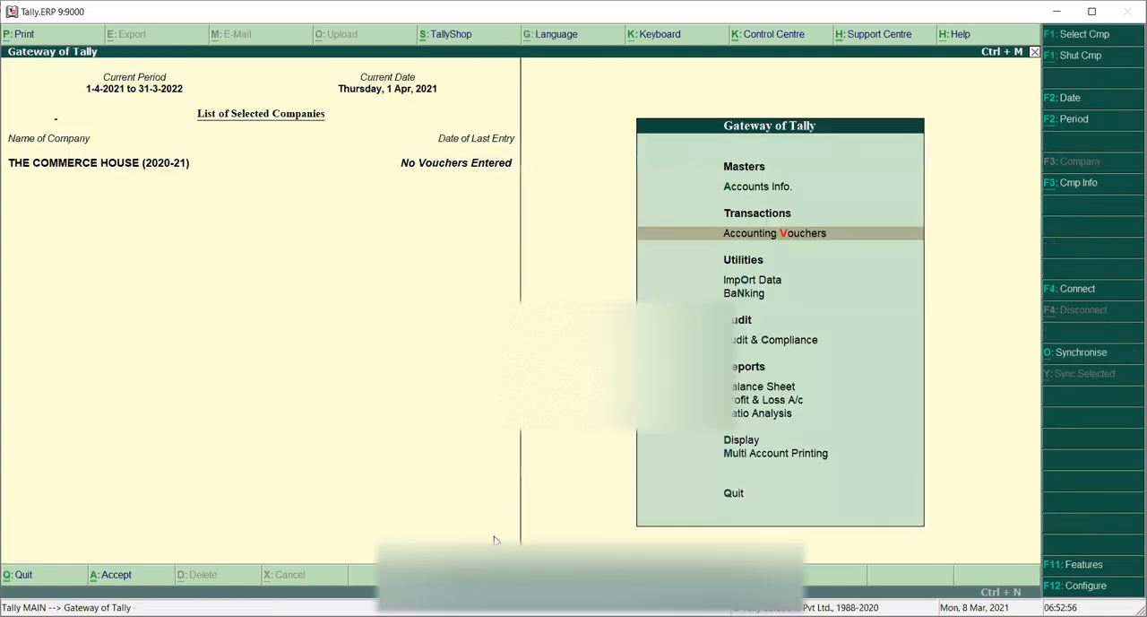
key("Return")
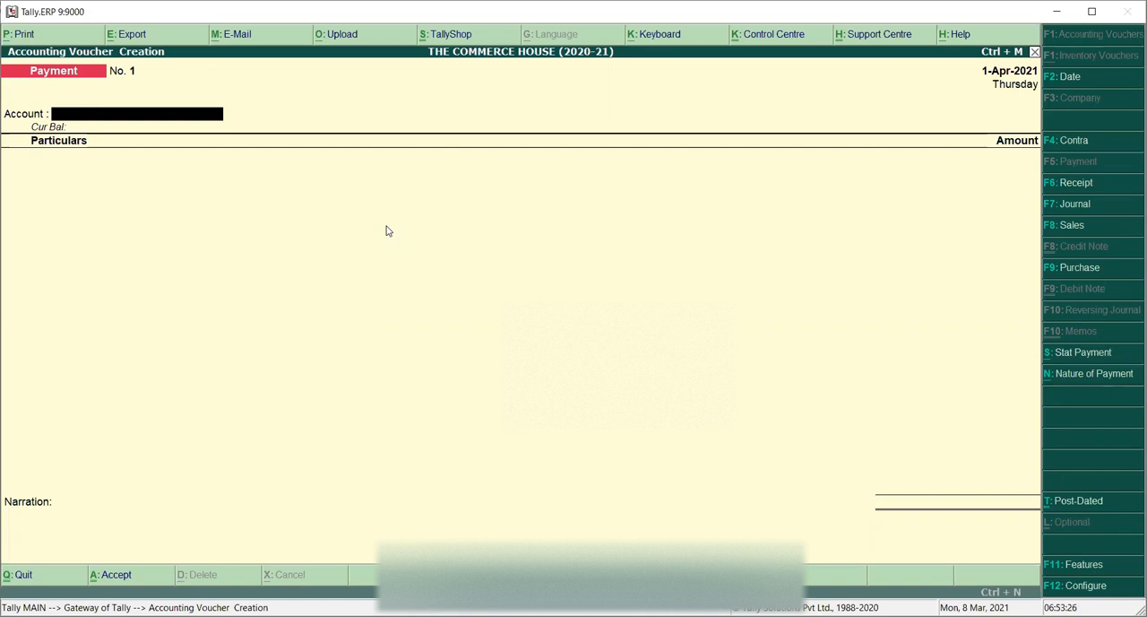
Step: Select Cash as the account for the payment voucher
type("C")
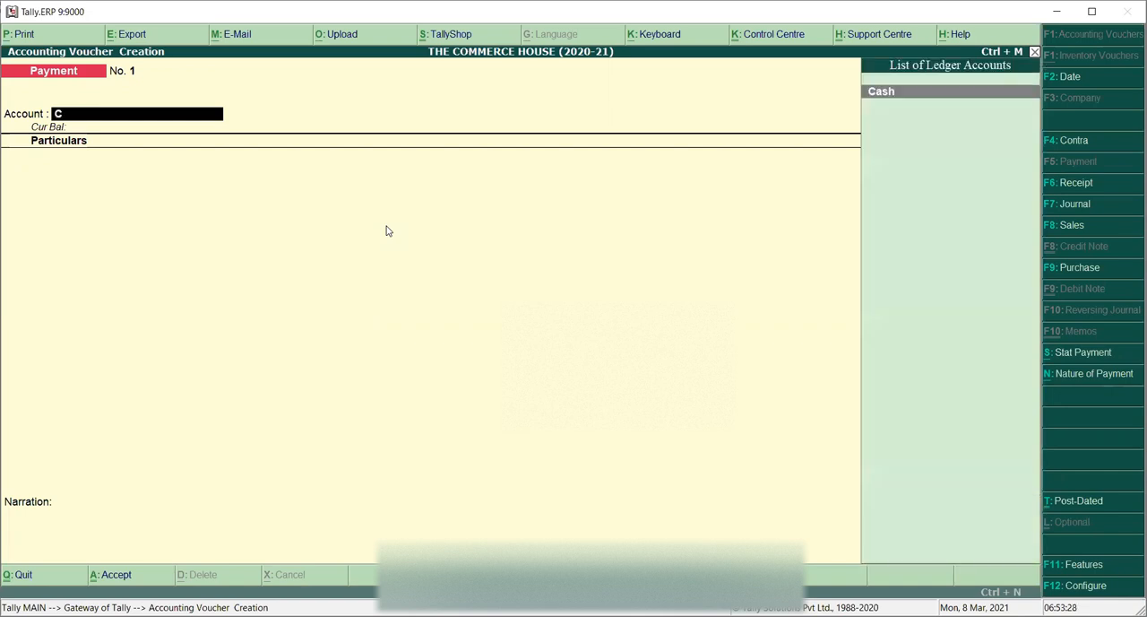
key("Return")
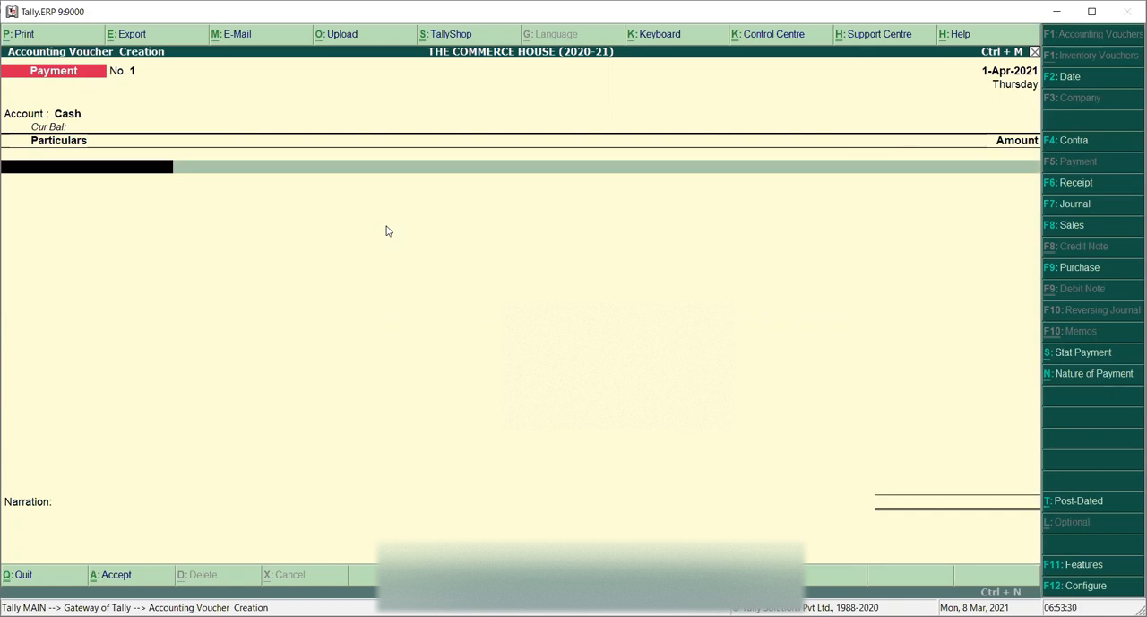
key("Return")
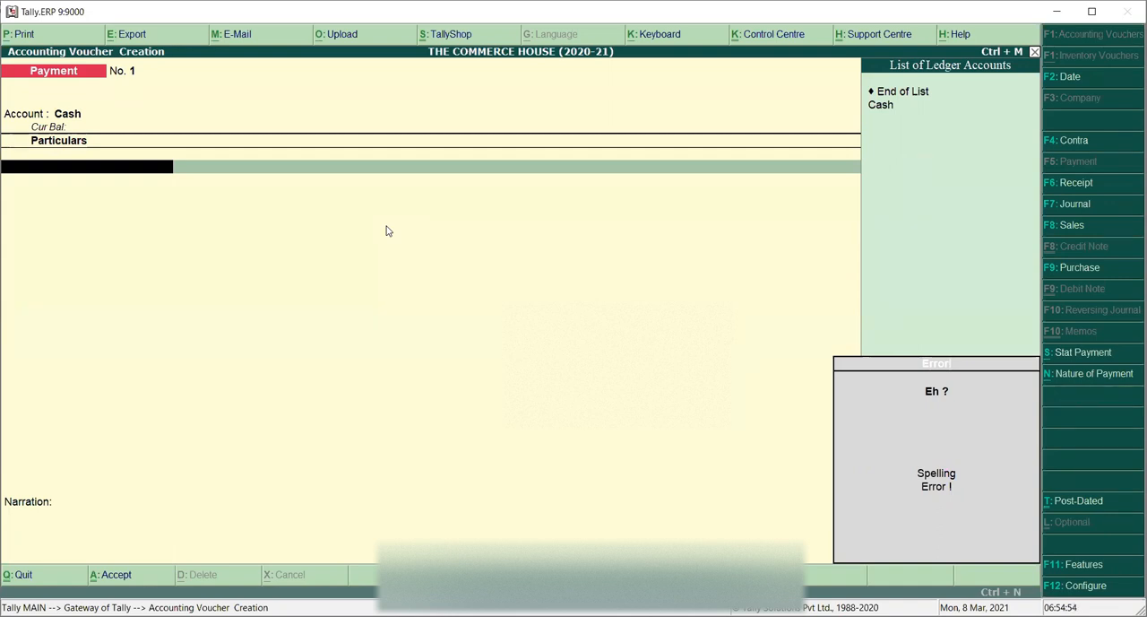
Step: Create a new ledger named Rent A/c from within the payment voucher
key("alt+c")
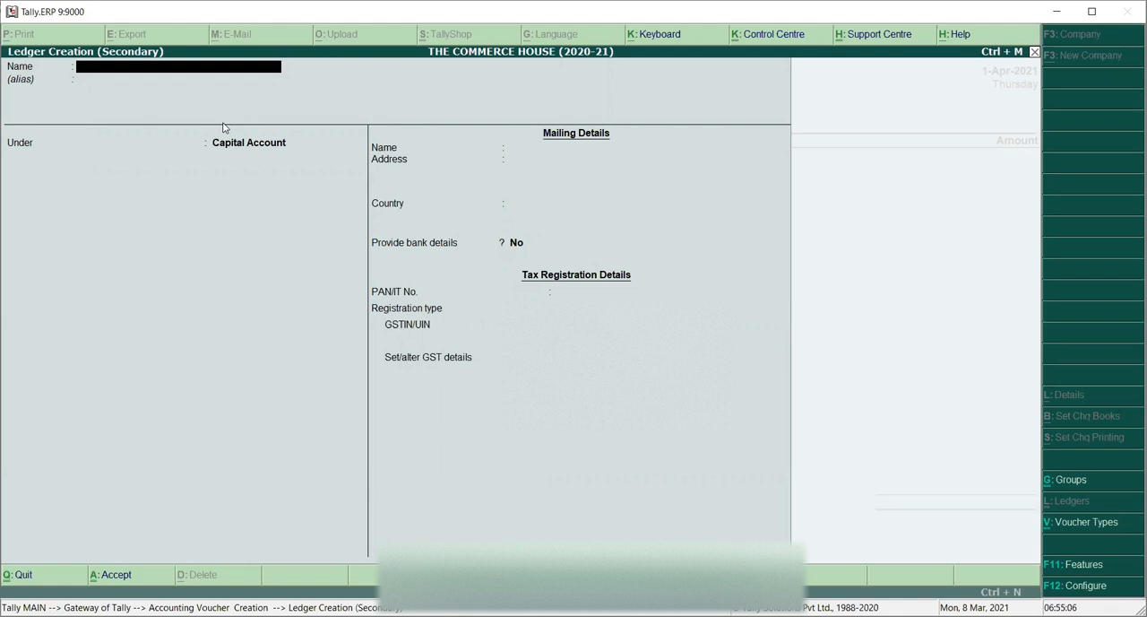
type("Rent a/c")
key("Return")
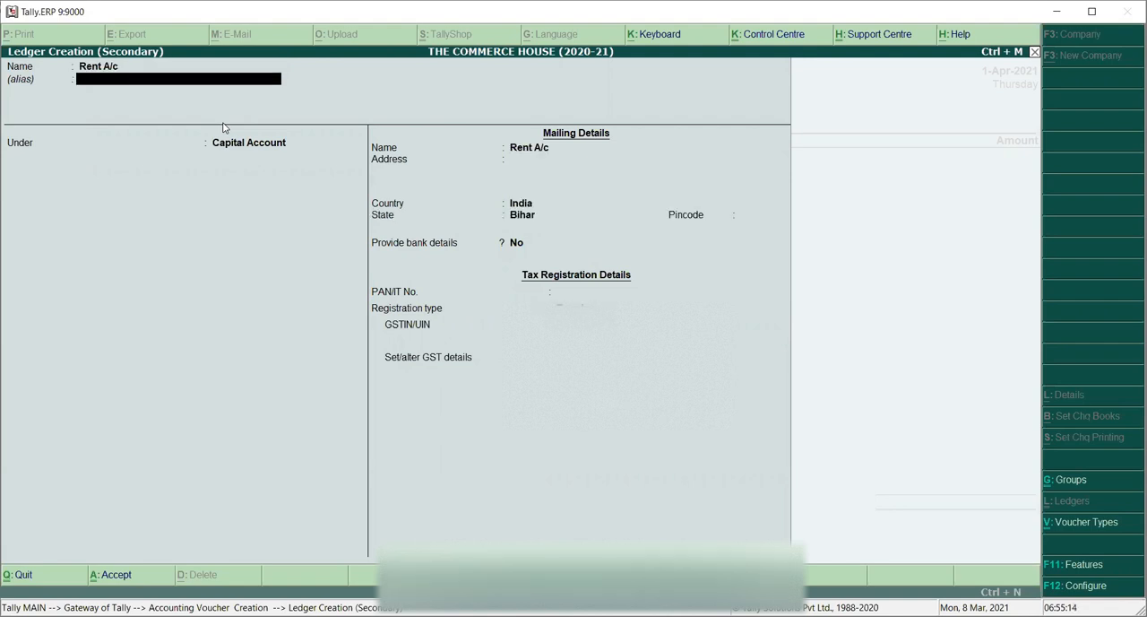
key("Return")
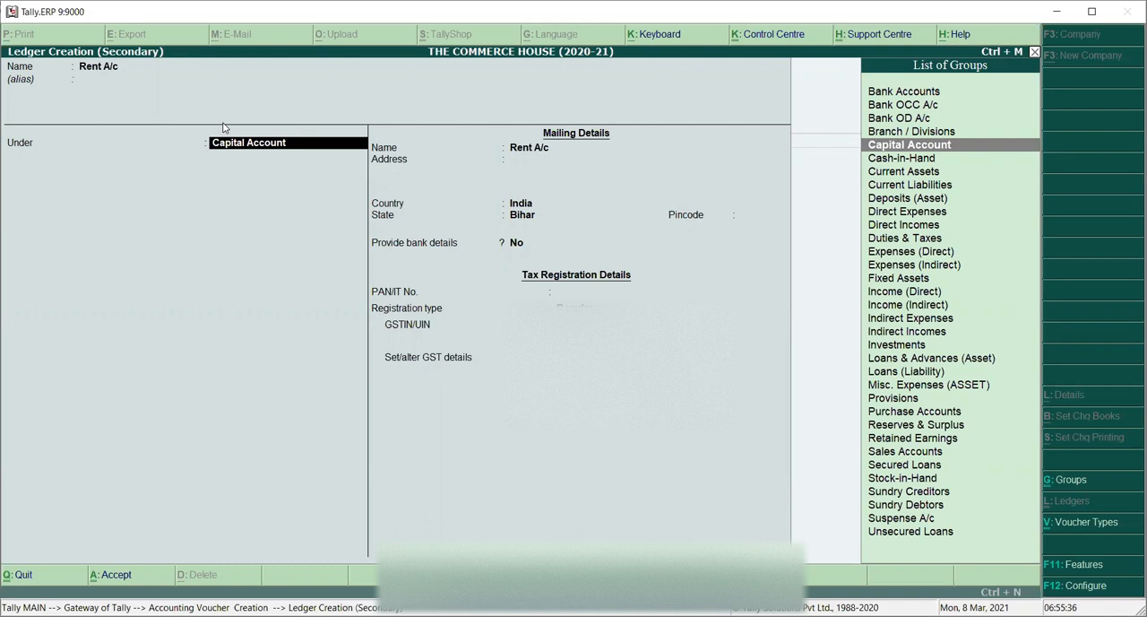
Step: Place the Rent A/c ledger under the Indirect Expenses group
type("I")
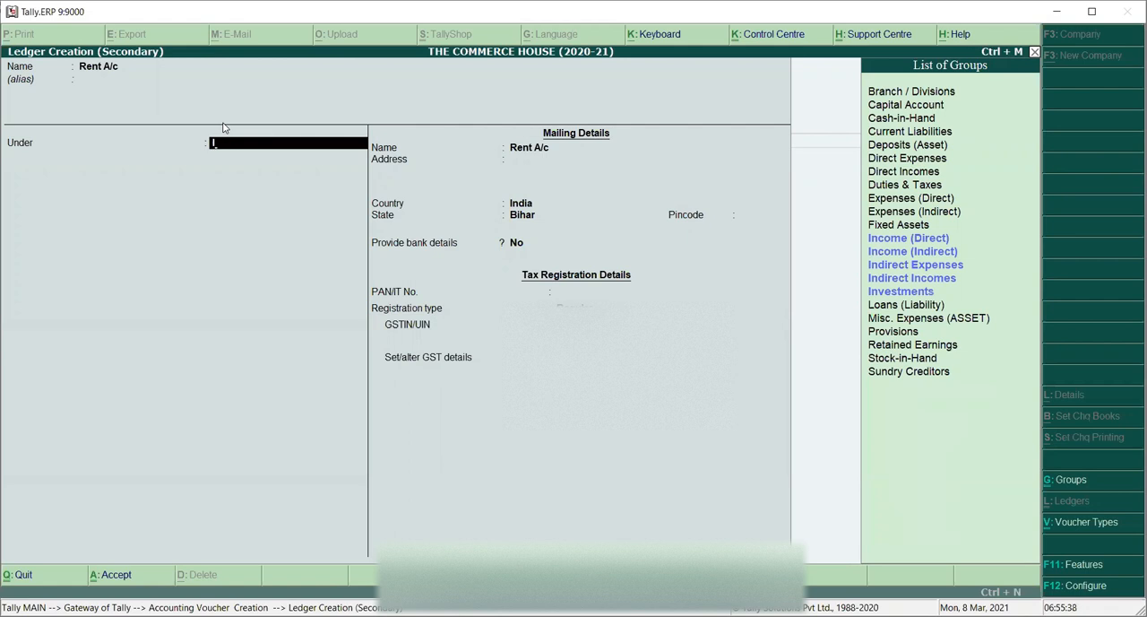
key("Down")
key("Down")
key("Down")
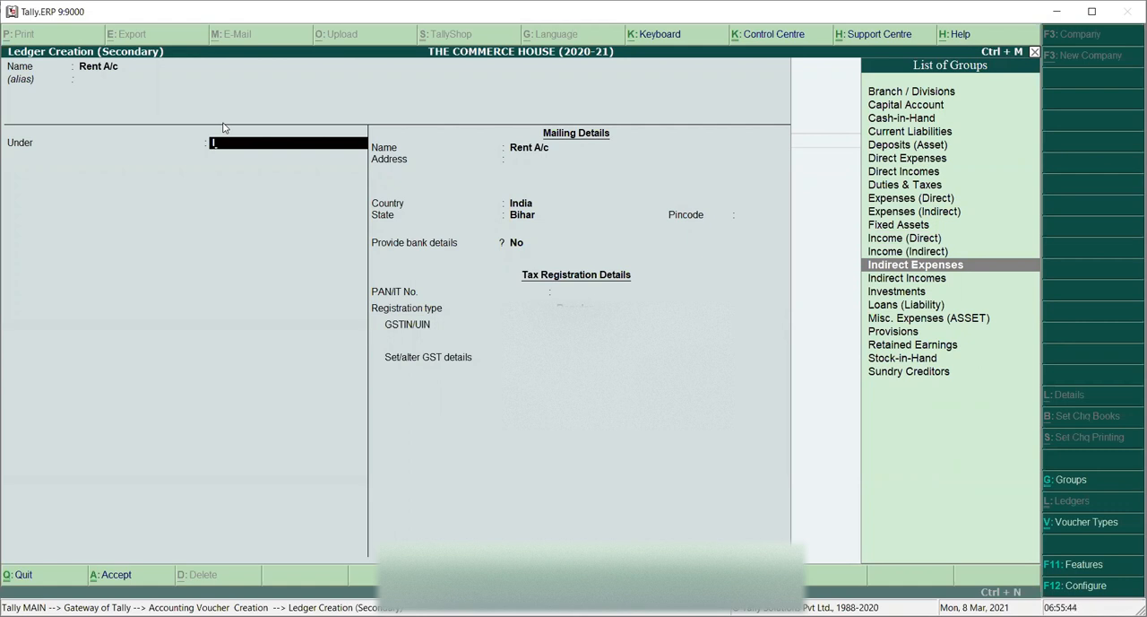
key("Return")
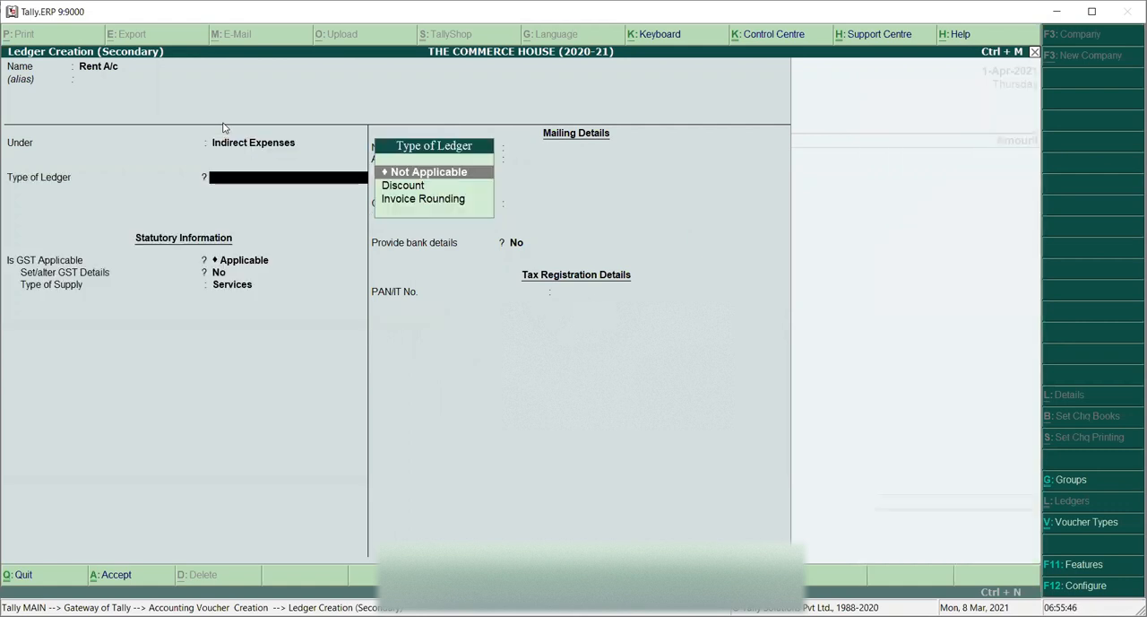
Step: Keep the ledger type Not Applicable, set GST applicability to Not Applicable, and save the Rent A/c ledger
key("Return")
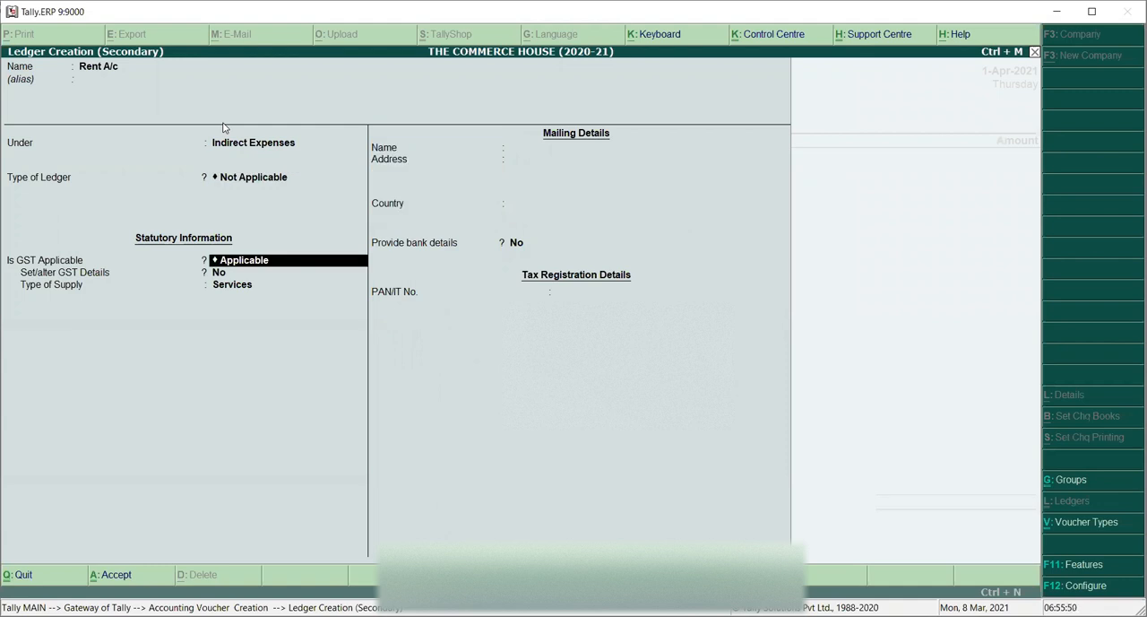
type("N")
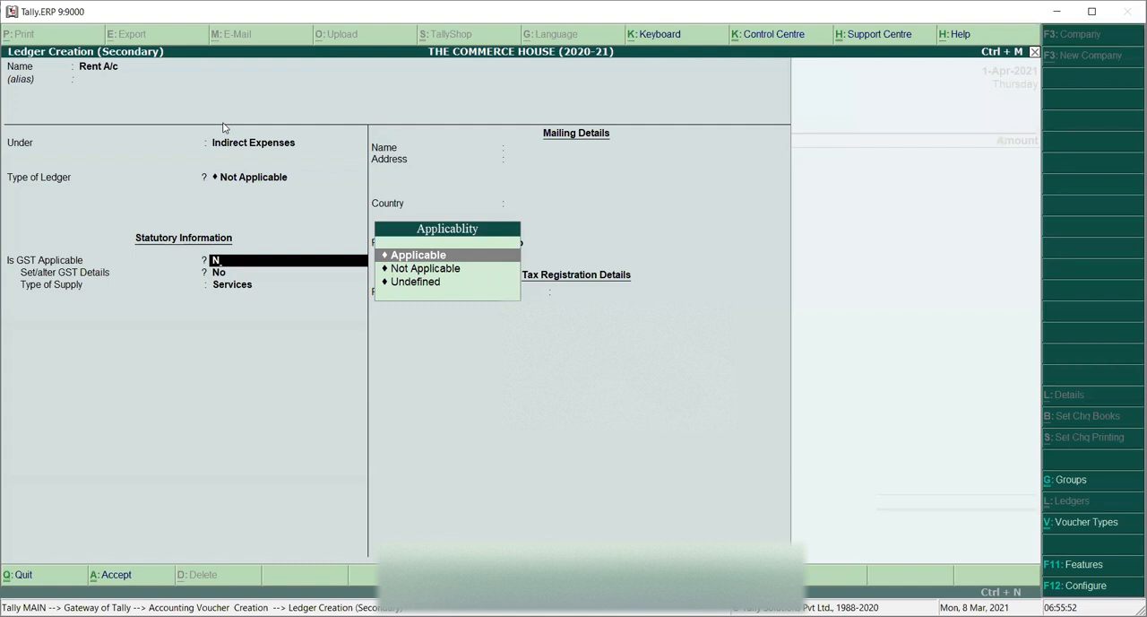
key("Down")
key("Return")
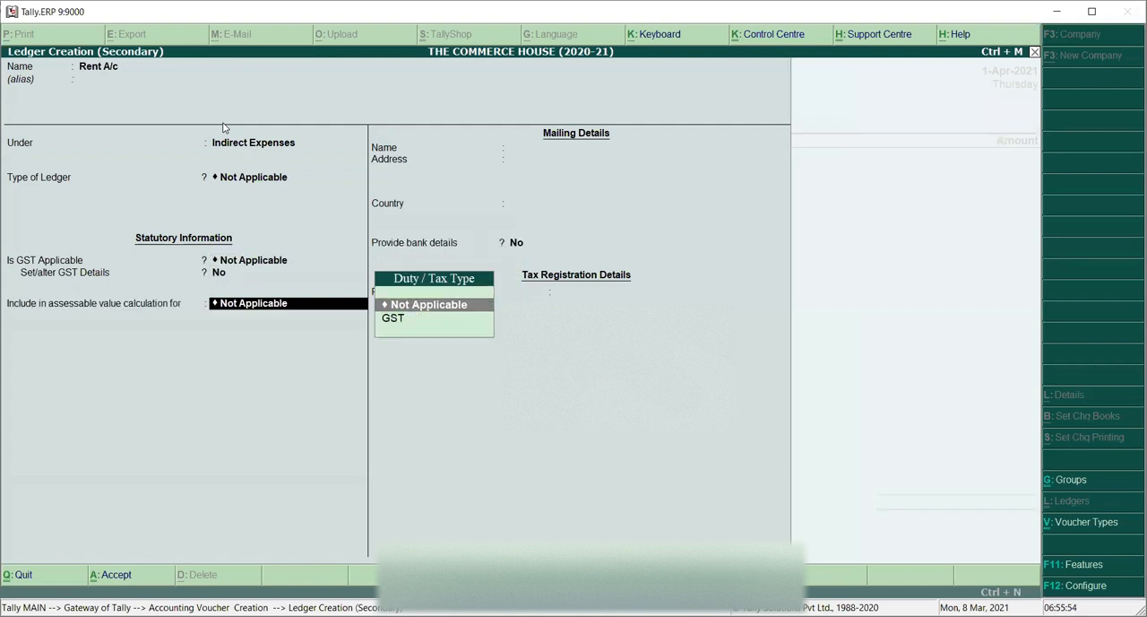
key("Return")
key("Return")
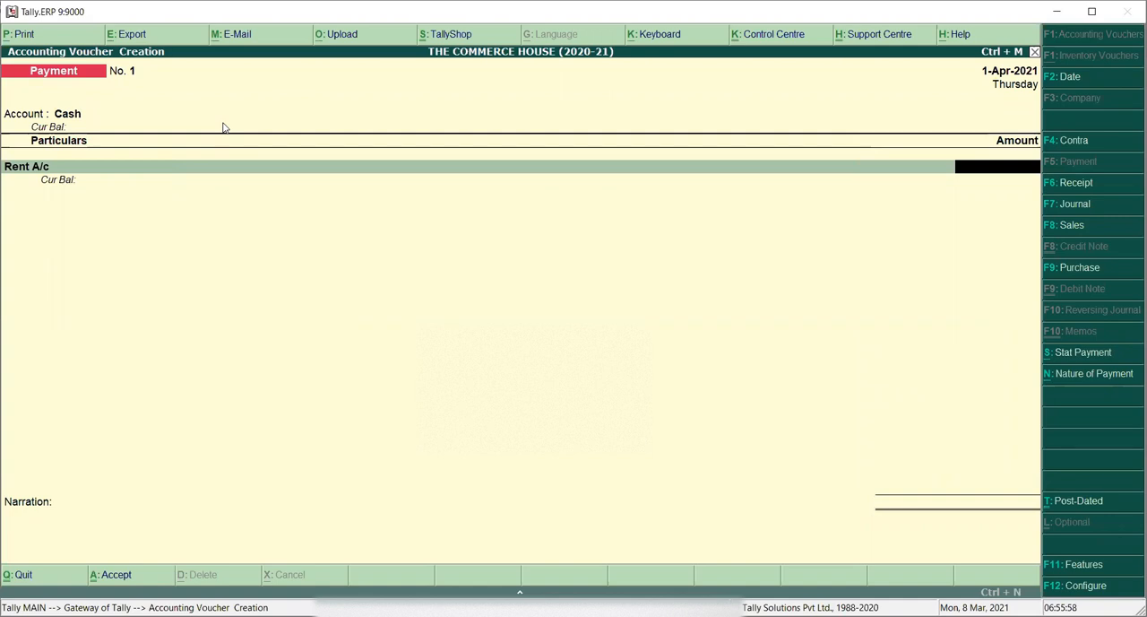
Step: Reselect Rent A/c in the payment voucher and enter an amount of 5000
key("BackSpace")
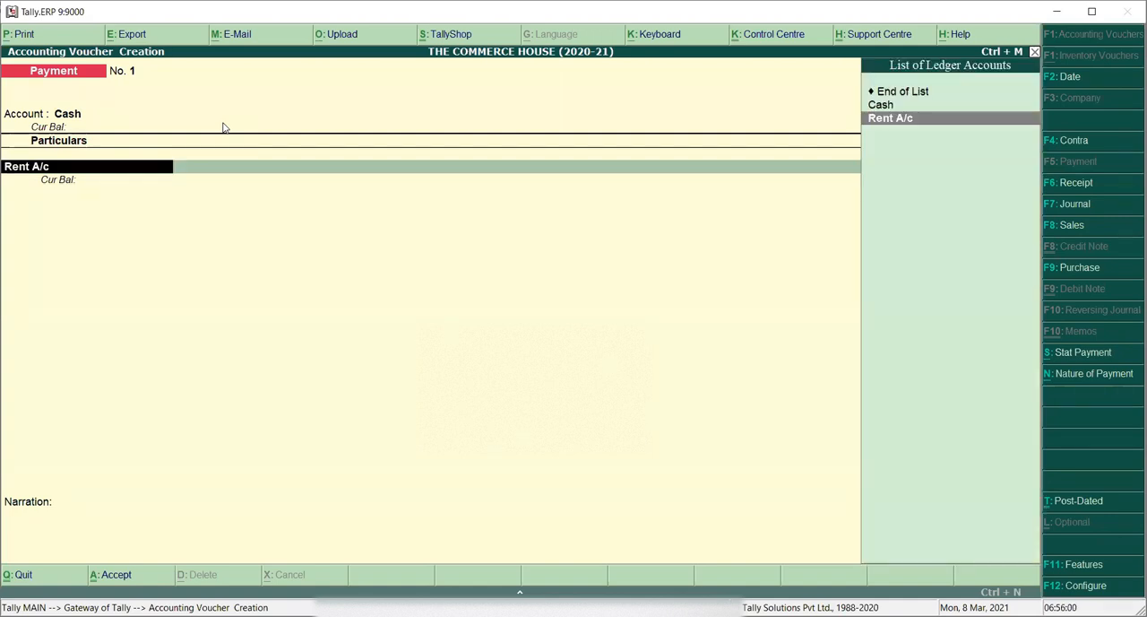
key("Up")
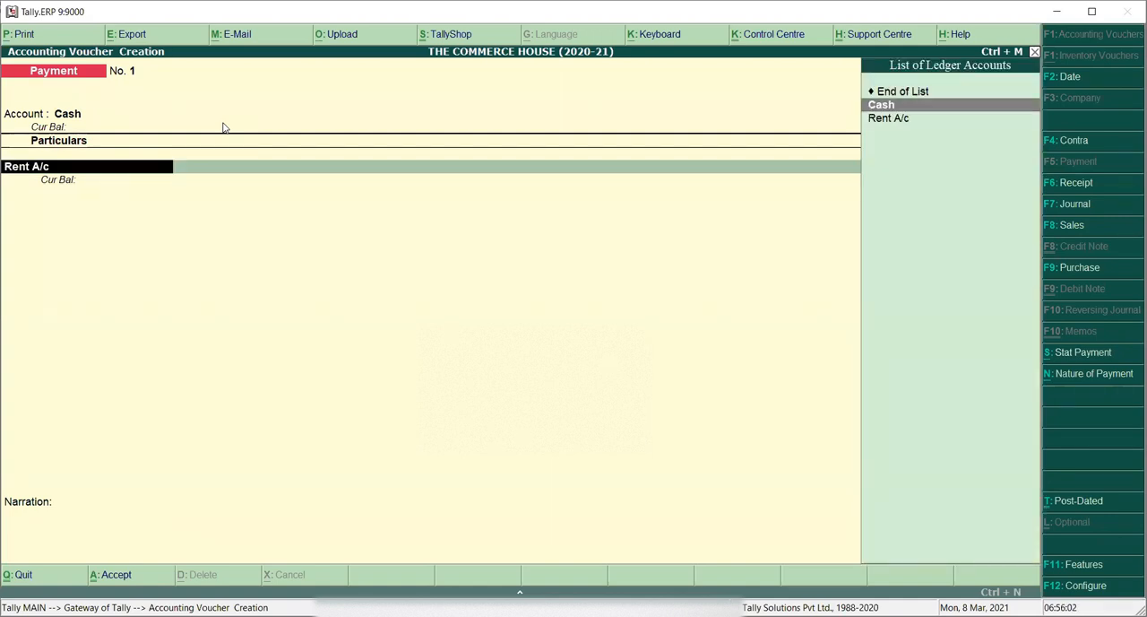
key("Down")
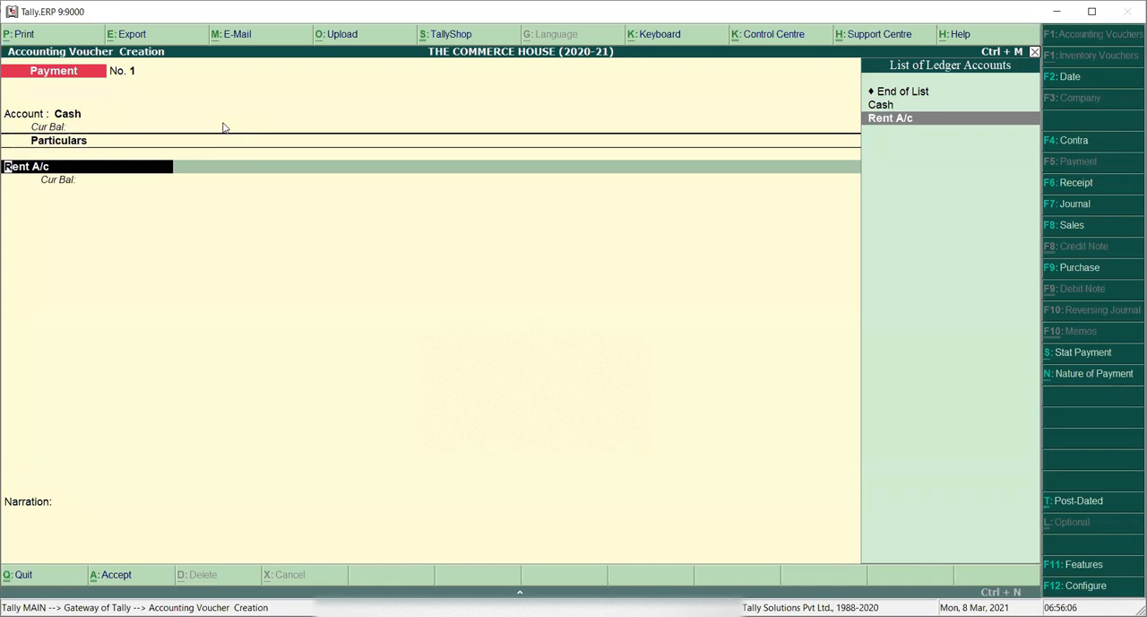
key("Return")
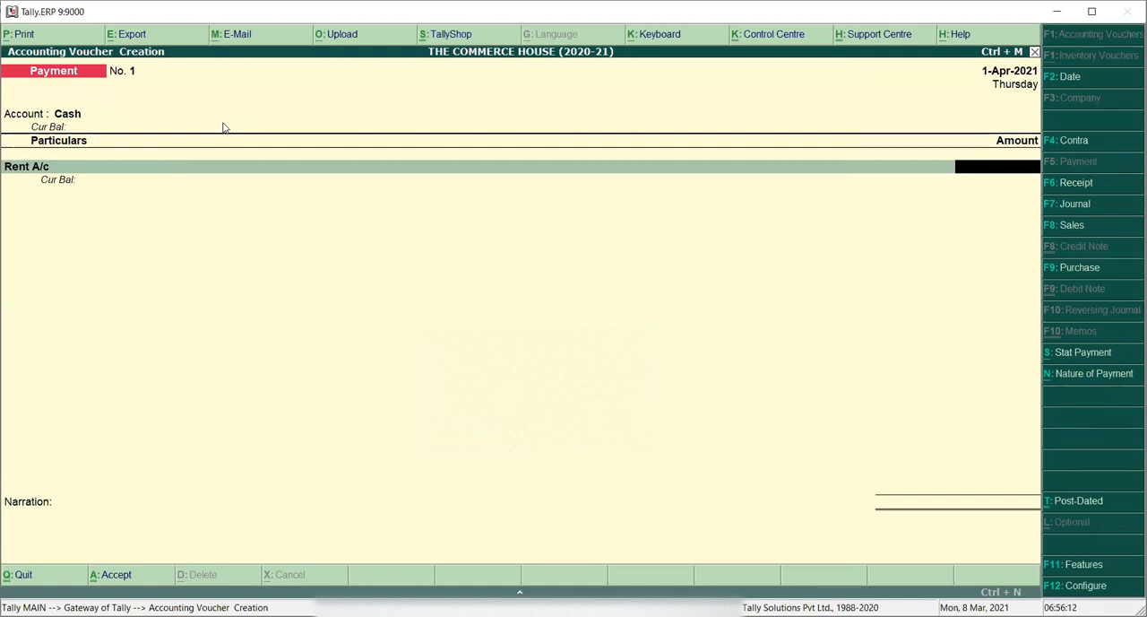
type("5000")
key("Return")
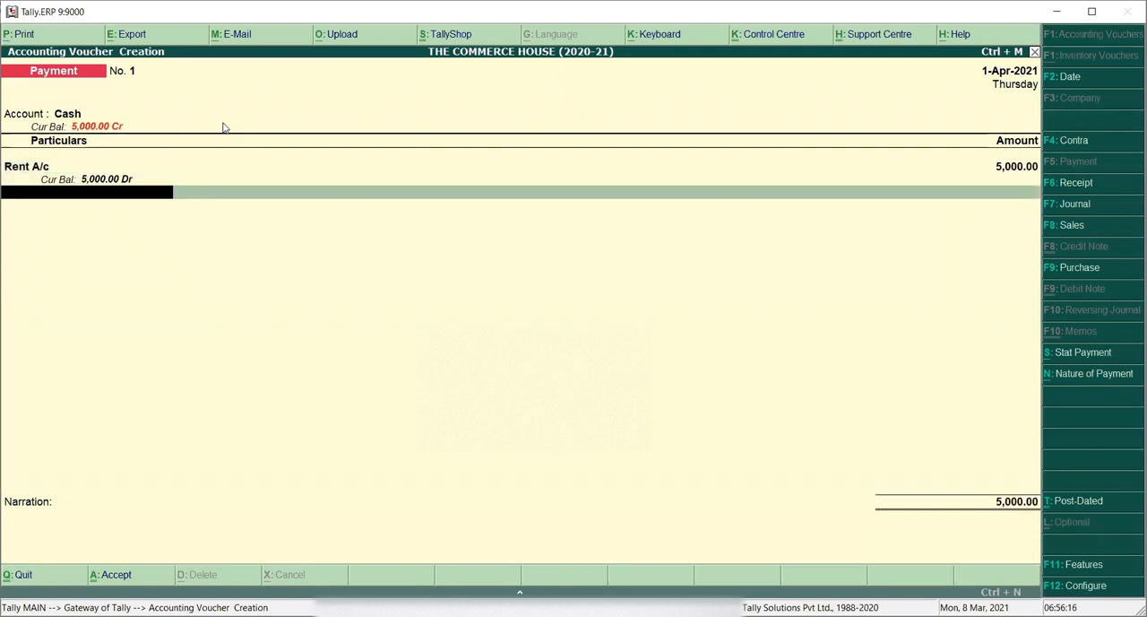
Step: Enter the narration "being rent paid for the month of april 2021 in advance"
key("Return")
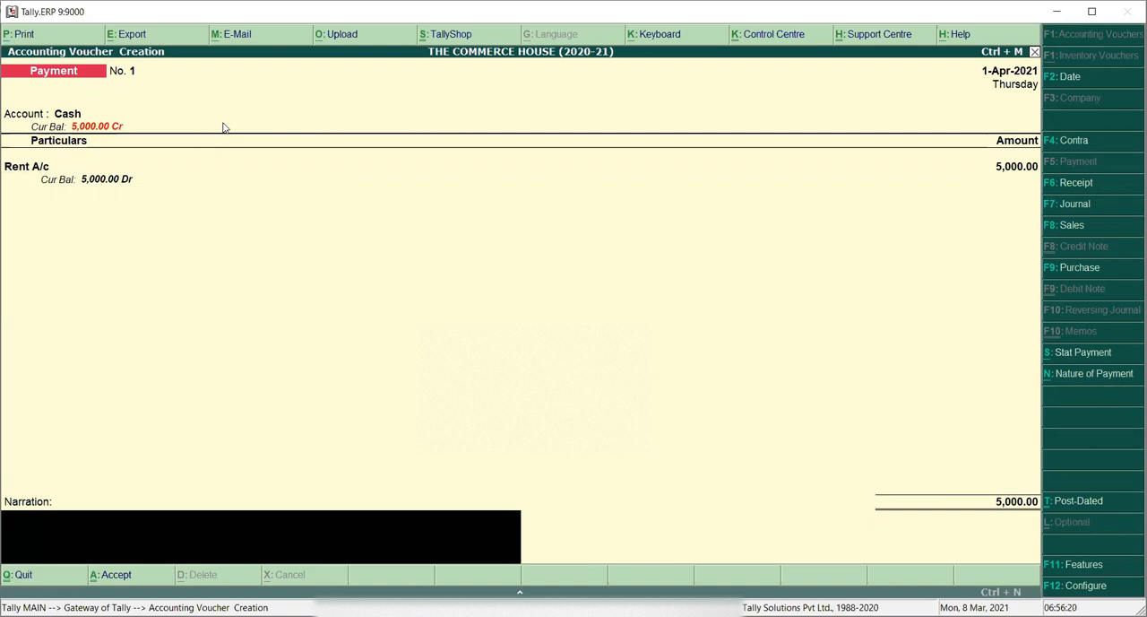
type("being rent paid for the montho")
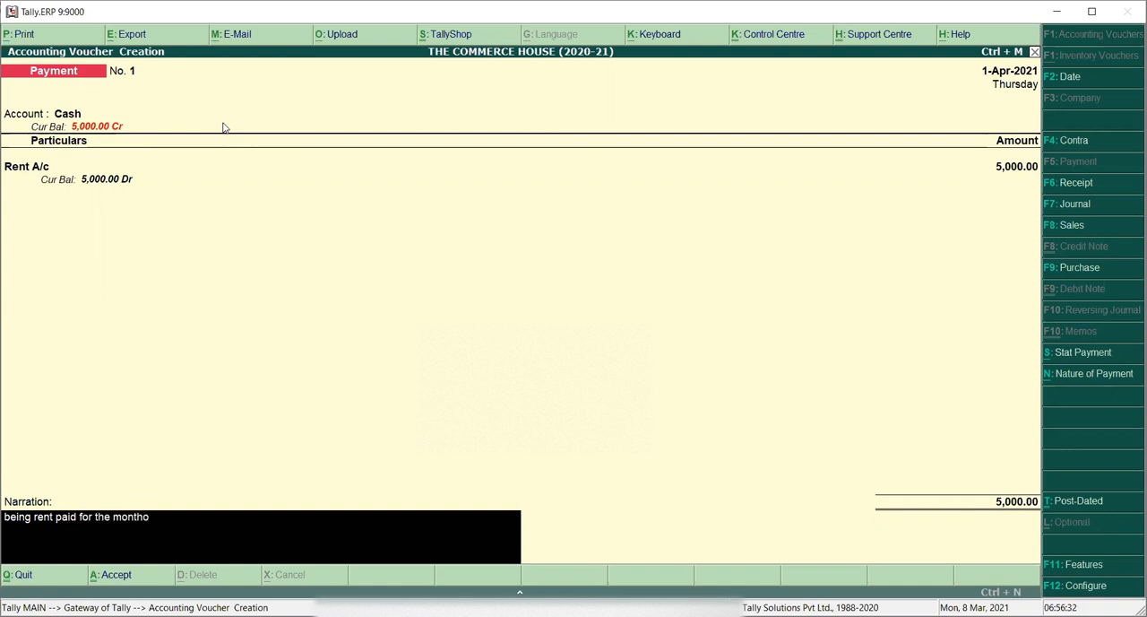
key("BackSpace")
type("of april 2021 in advance")
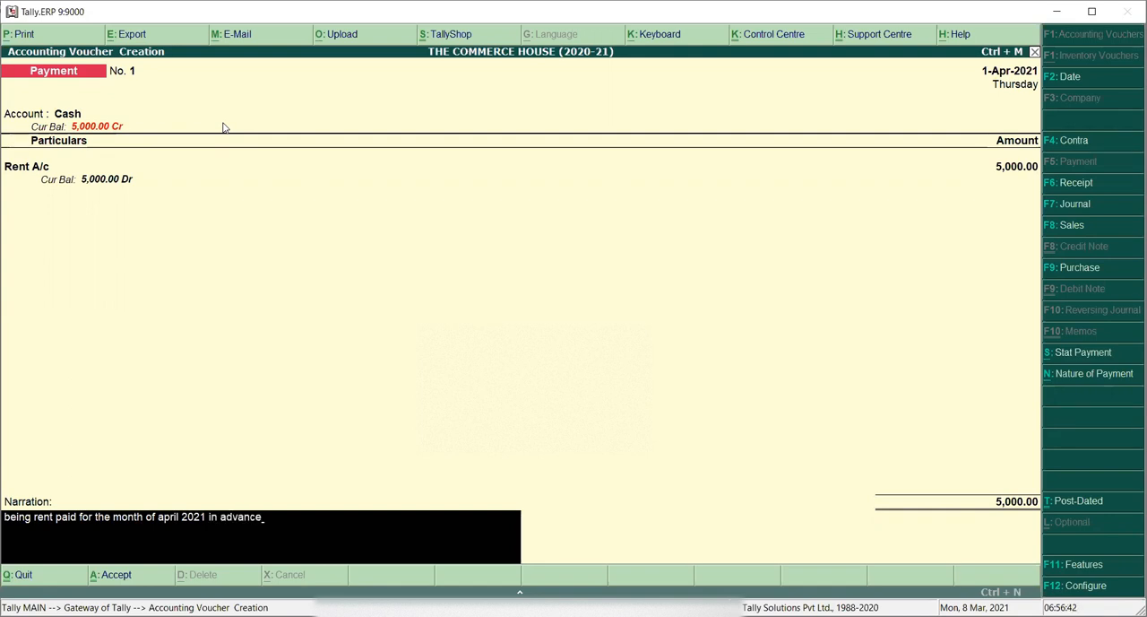
Step: Change the voucher date to 6-Apr-2021 and save the payment voucher
key("Return")
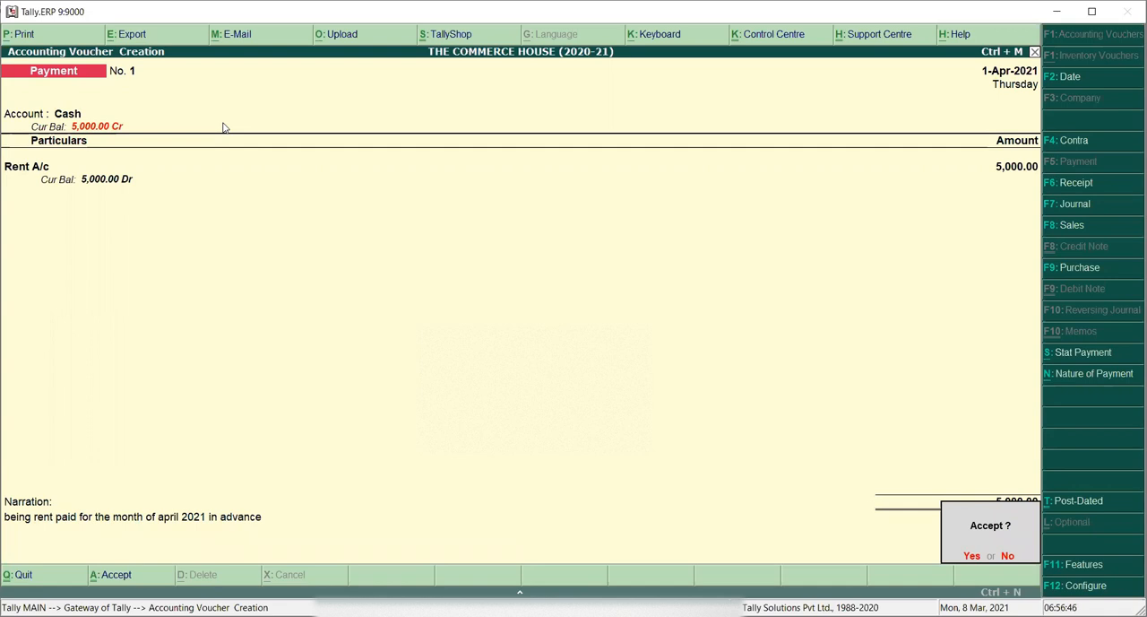
key("Escape")
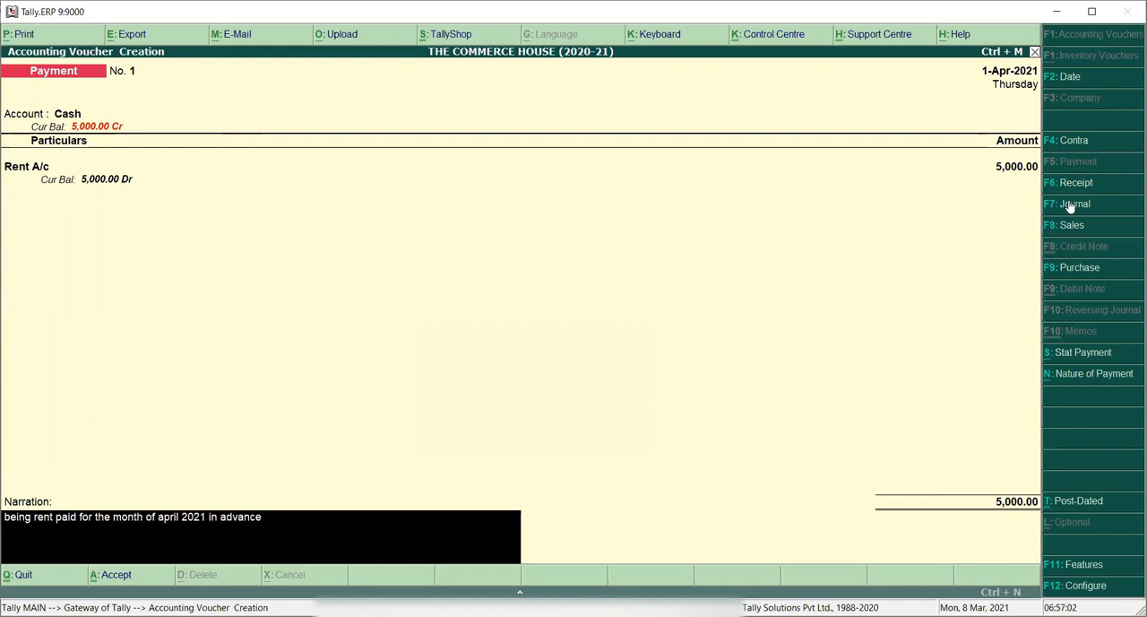
left_click(1060, 79)
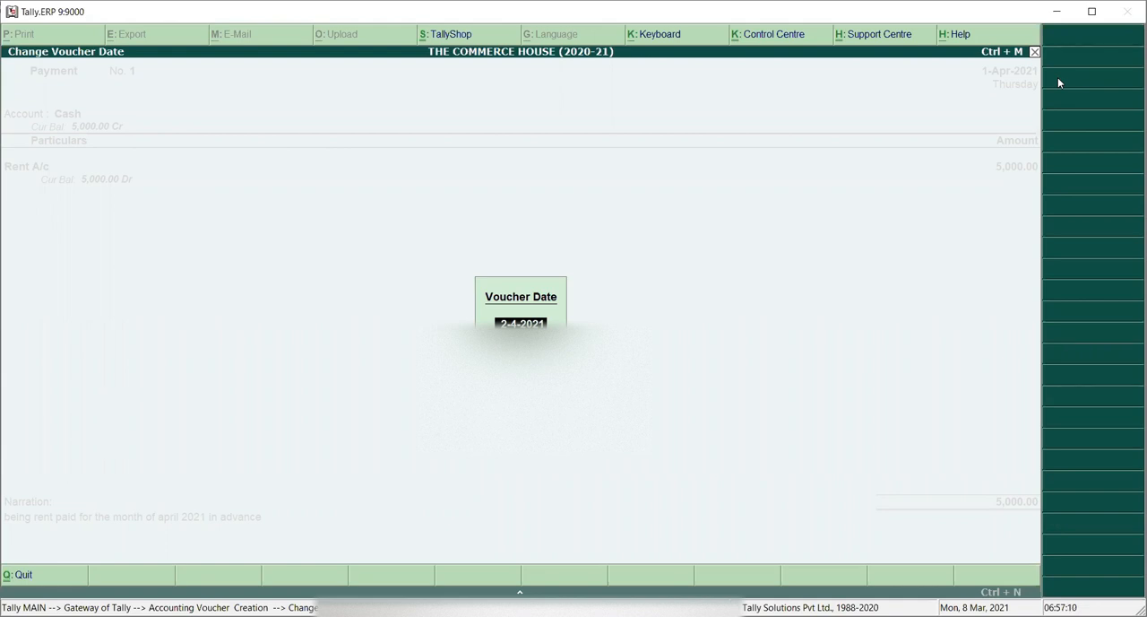
type("06-04")
key("Return")
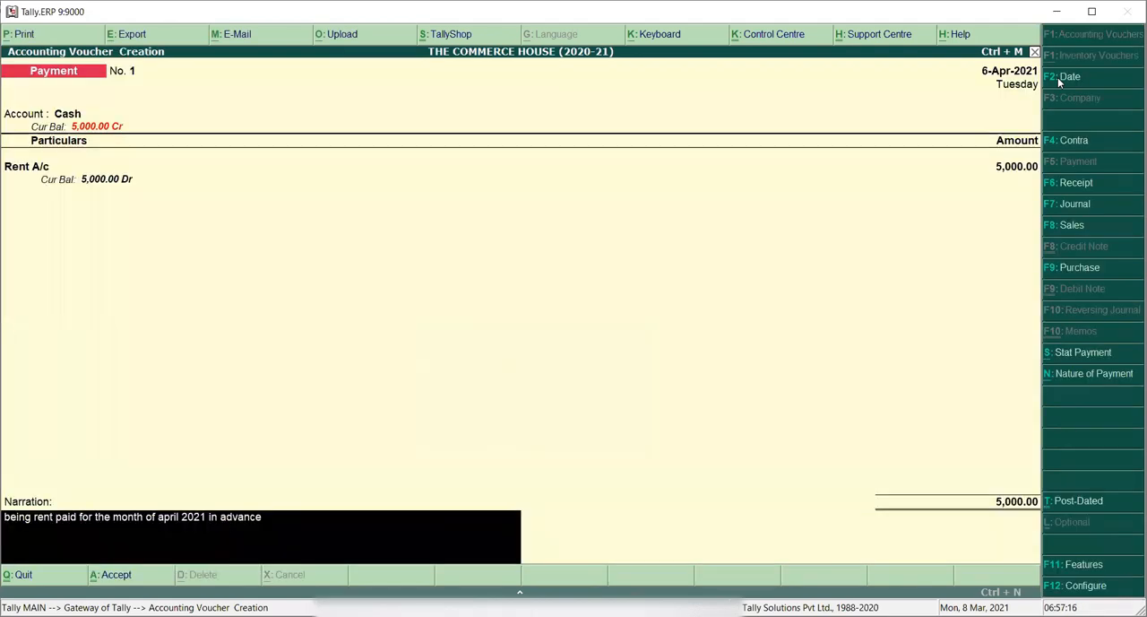
key("Return")
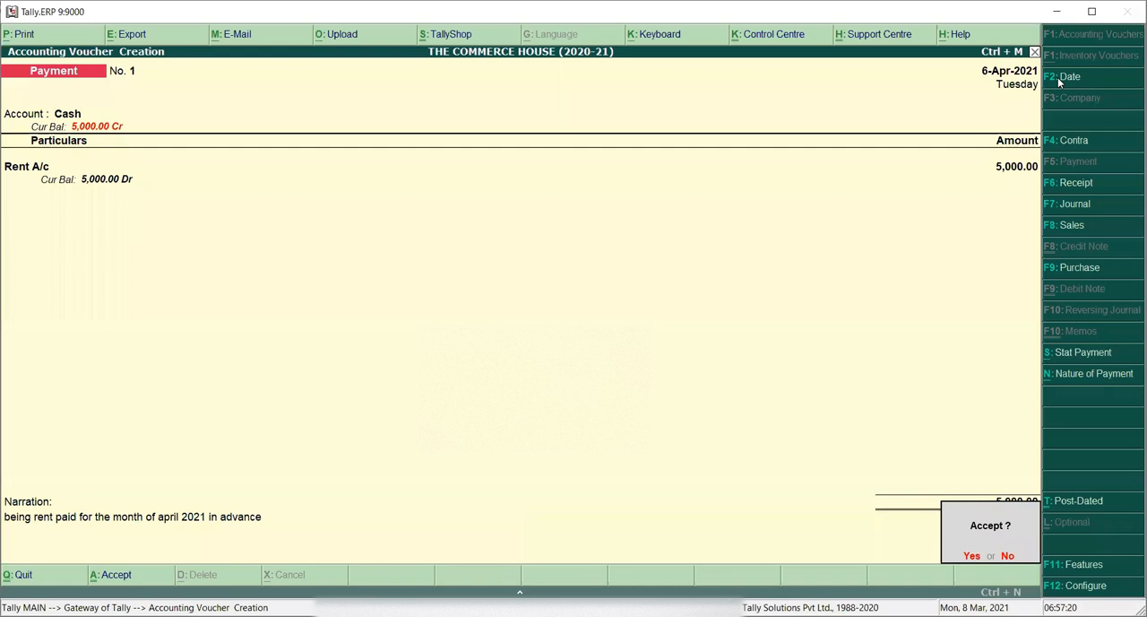
key("Return")
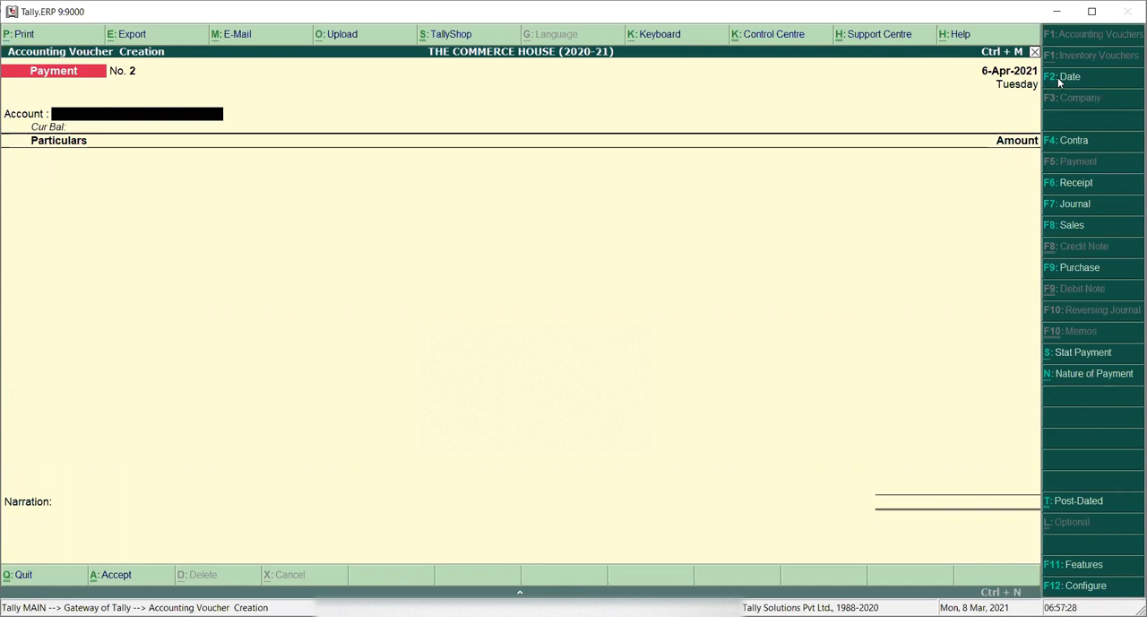
Step: Reopen accounting vouchers to review the saved rent payment voucher, then return to the Gateway
key("Escape")
key("y")
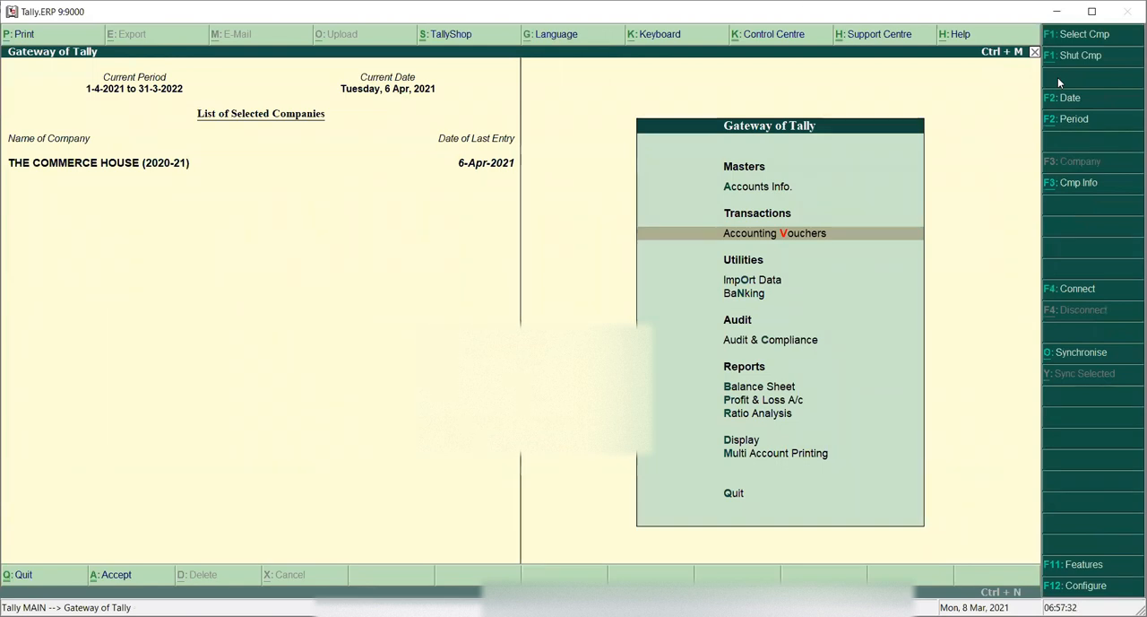
key("Return")
key("Page_Up")
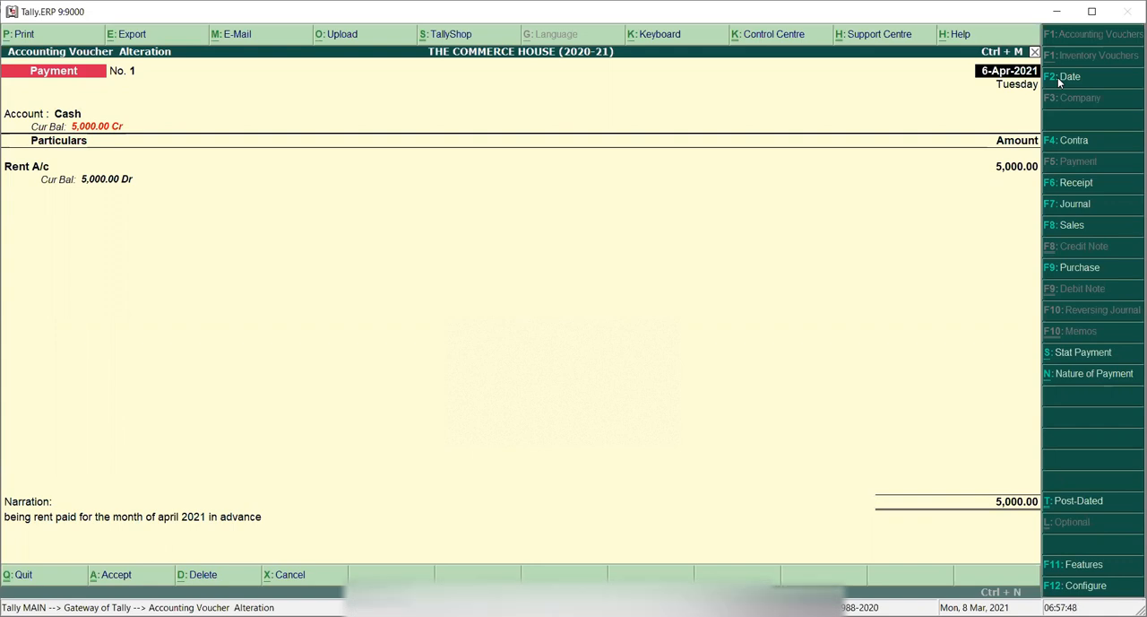
key("BackSpace")
key("Escape")
key("Return")
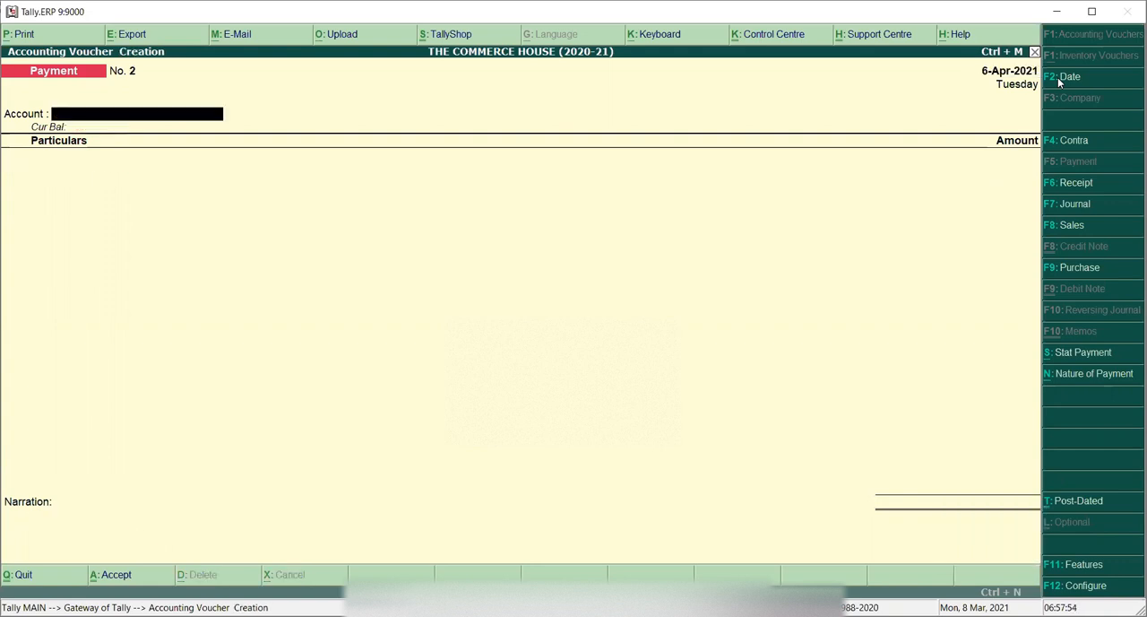
key("Escape")
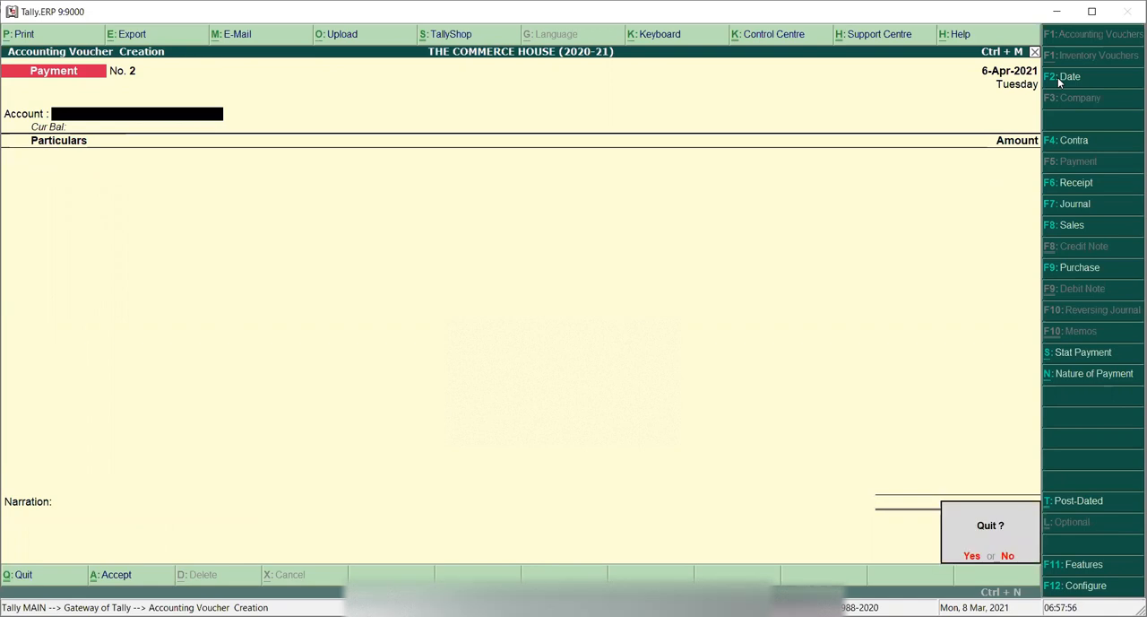
key("Return")
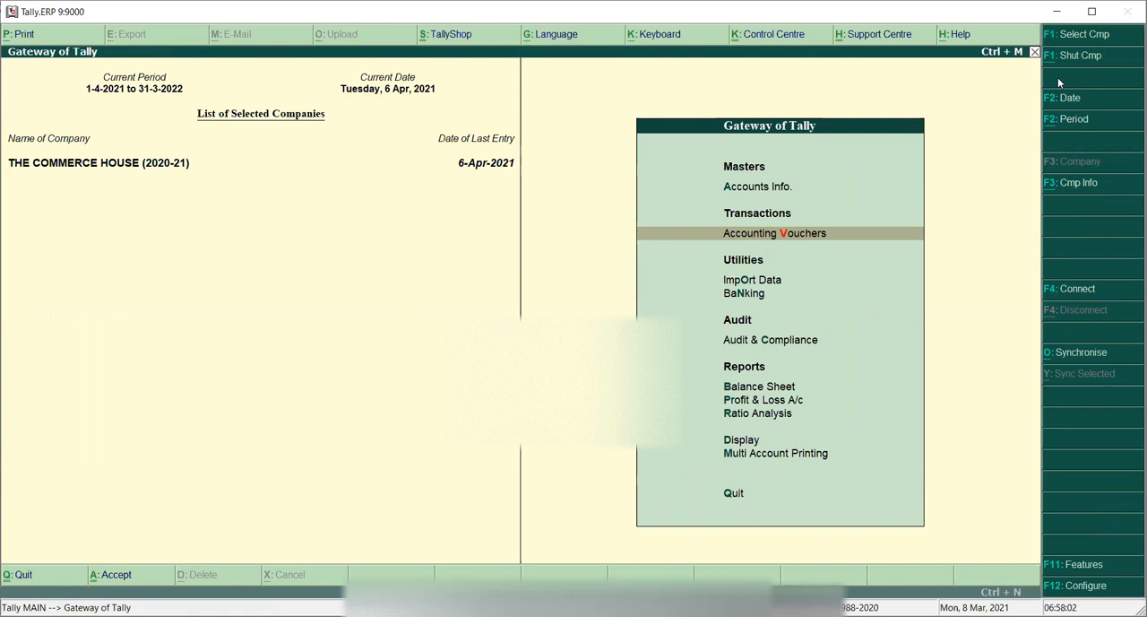
Step: Open the Profit & Loss A/c report from the Gateway
key("Escape")
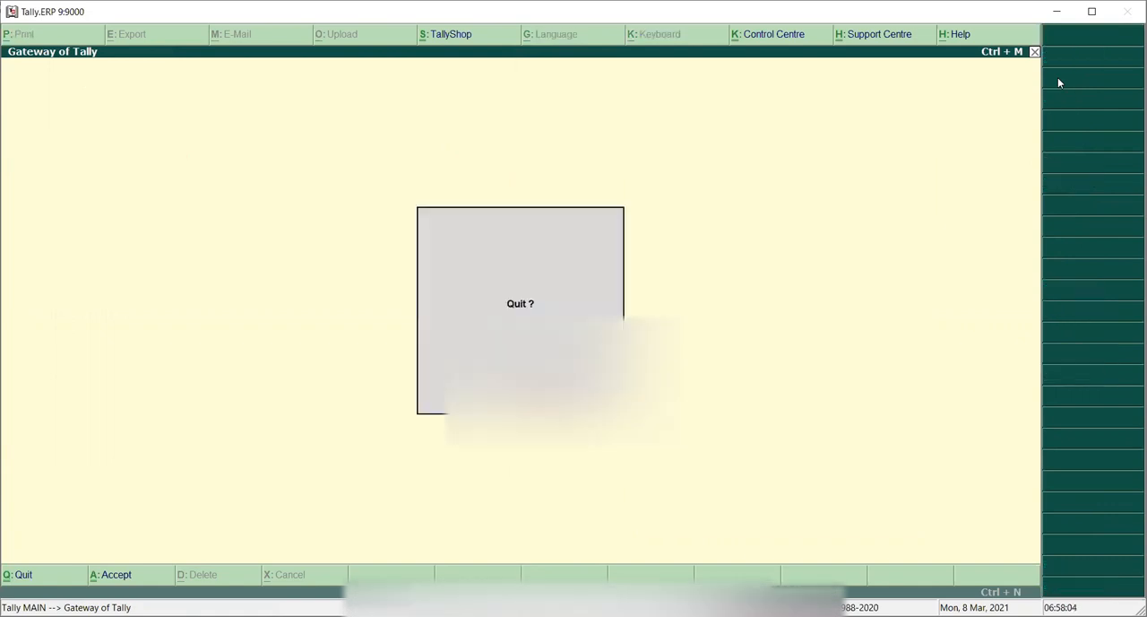
key("n")
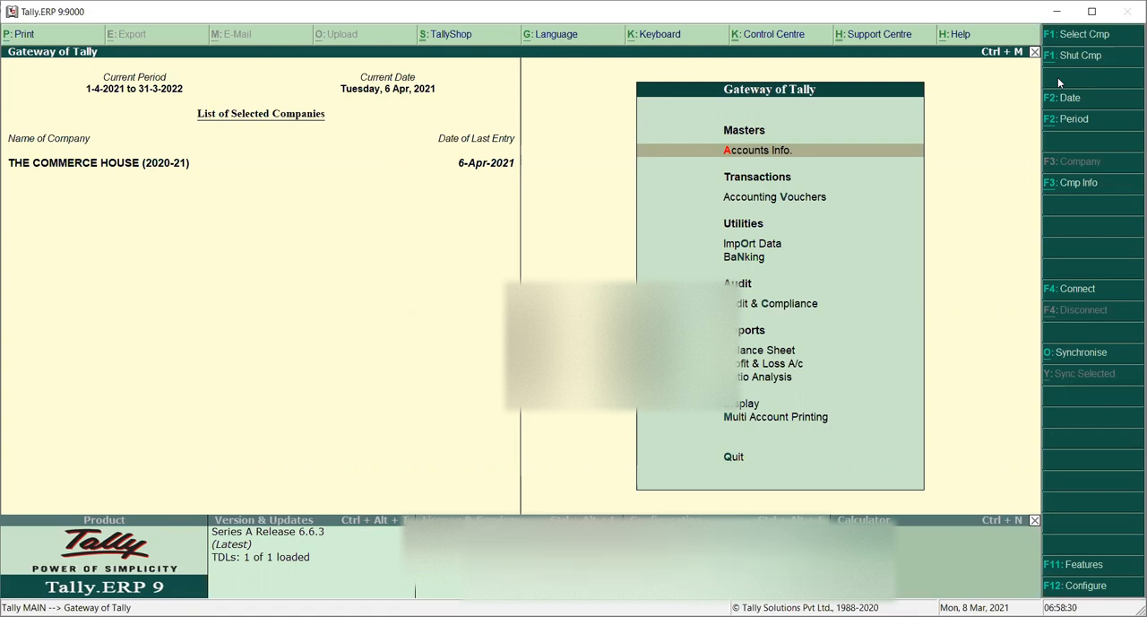
key("Down")
key("Down")
key("Down")
key("Down")
key("Down")
key("Down")
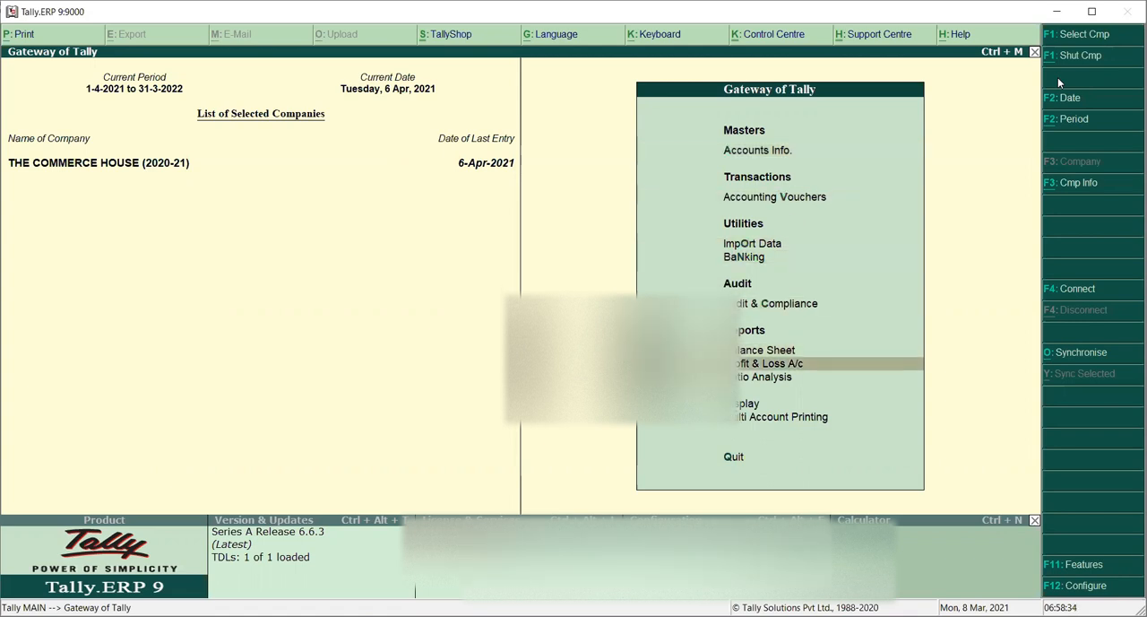
key("Return")
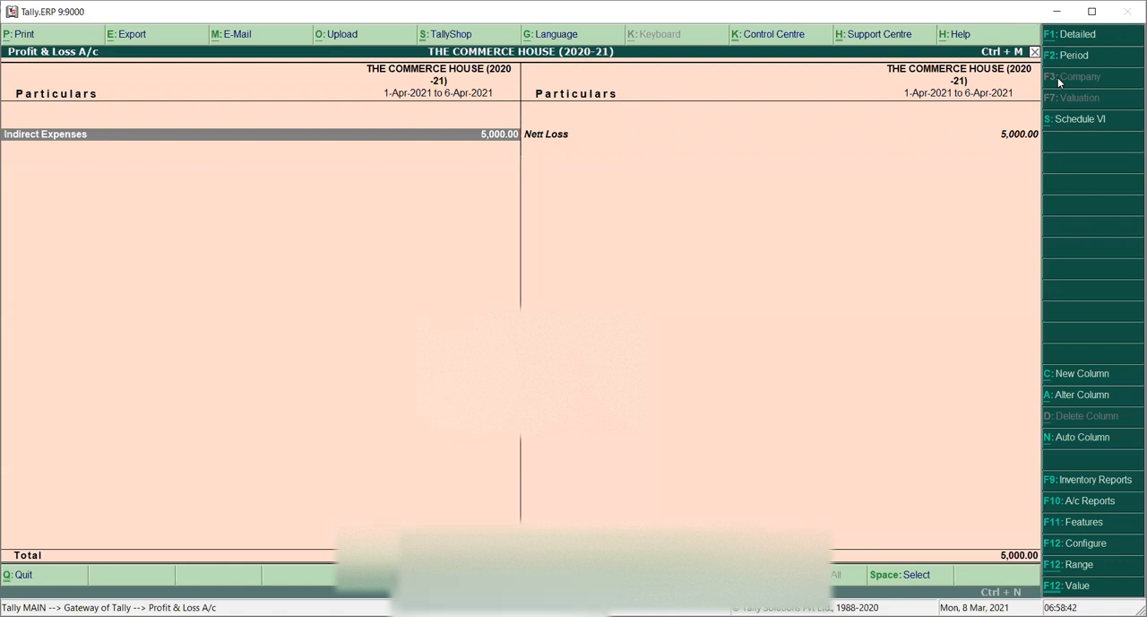
Step: Switch the Profit & Loss A/c to detailed view to examine its entries, then close the report
key("alt+F1")
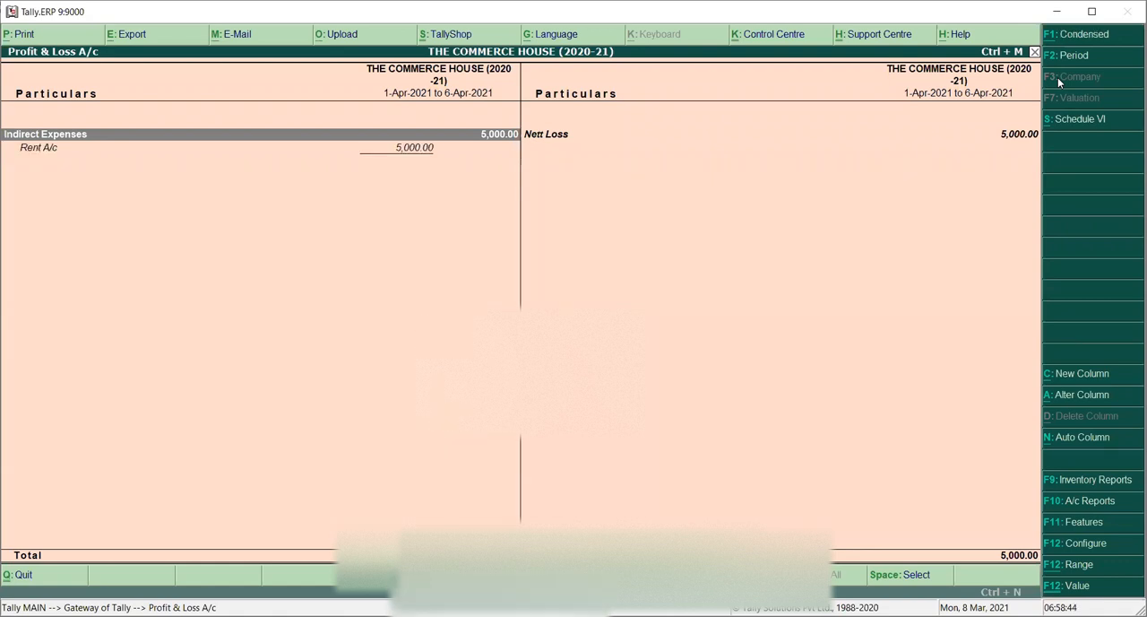
key("Down")
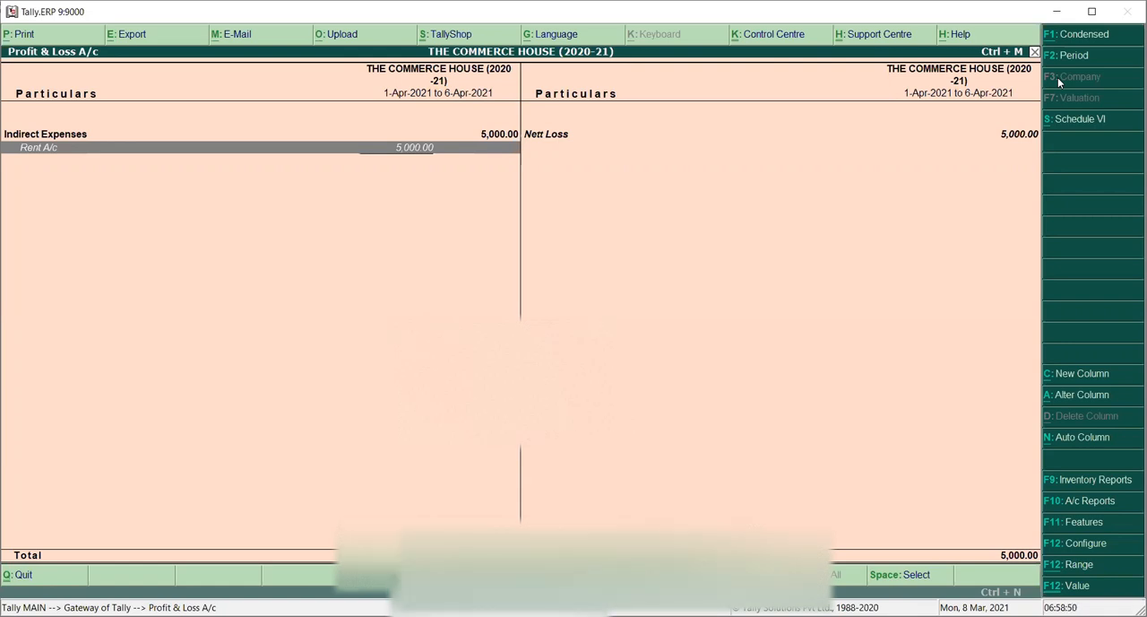
key("Right")
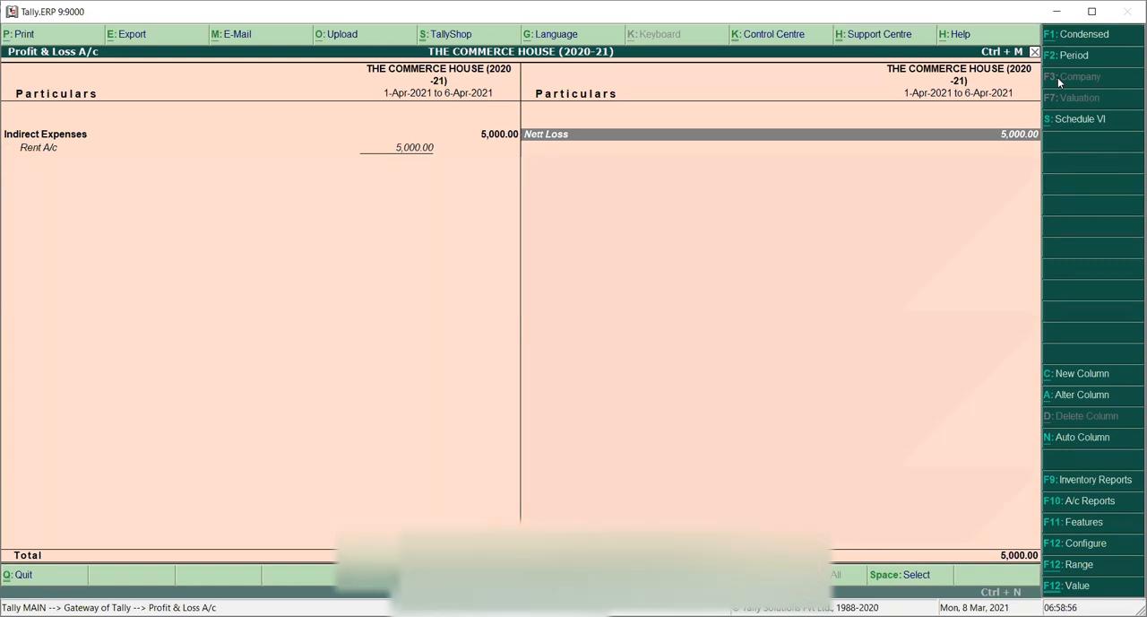
key("Escape")
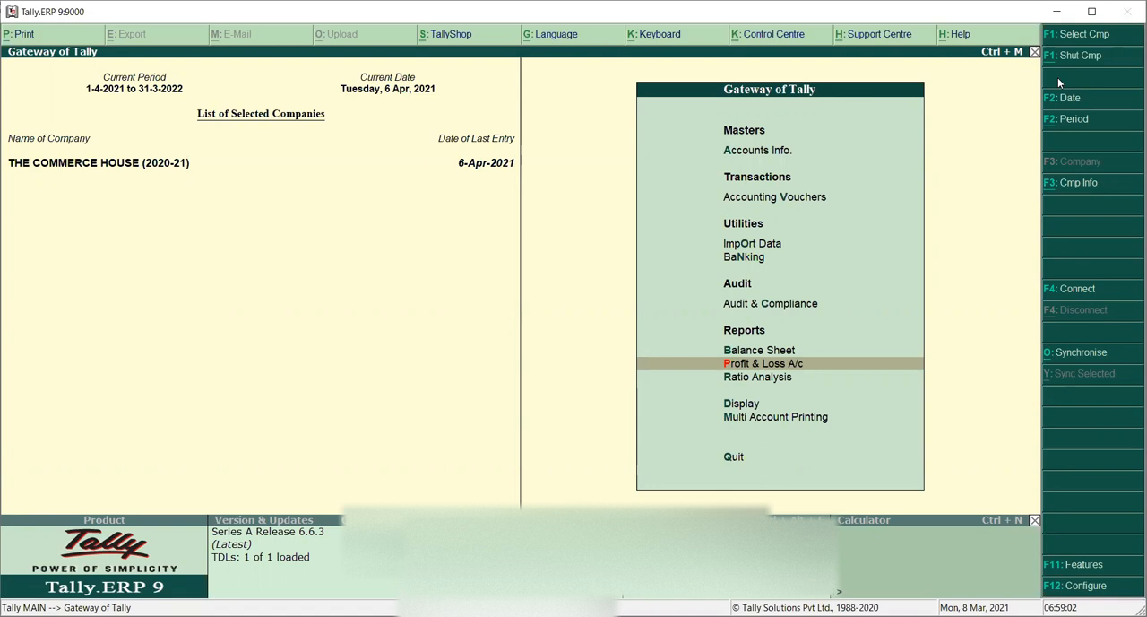
Step: Open the Trial Balance from the Display menu, switch it to detailed view to examine ledger balances, then close it
key("Down")
key("Down")
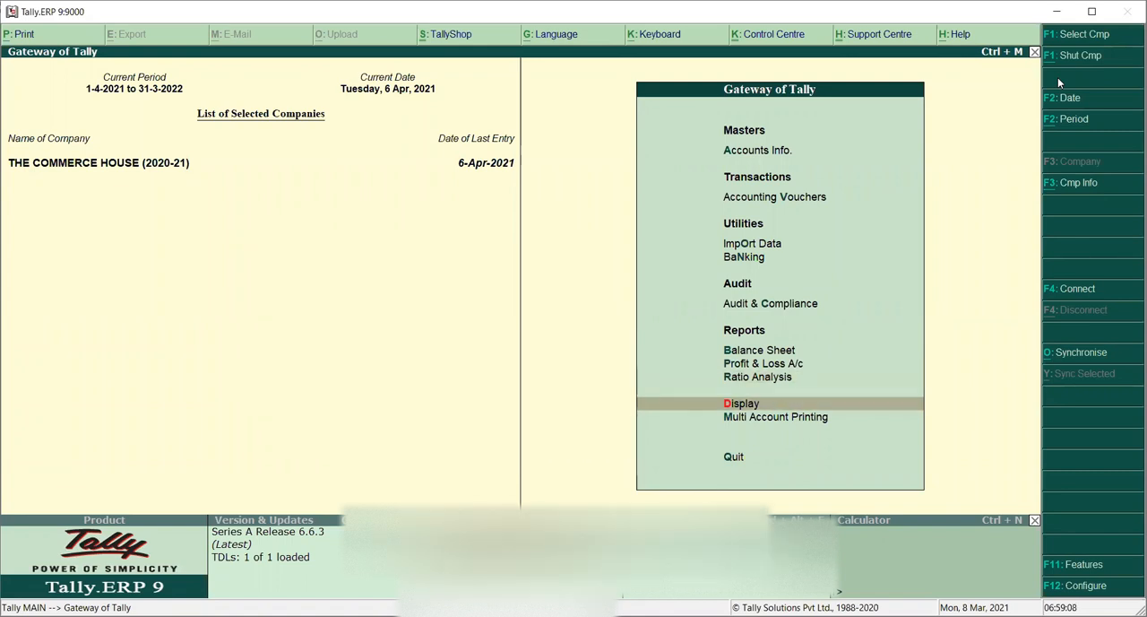
key("Return")
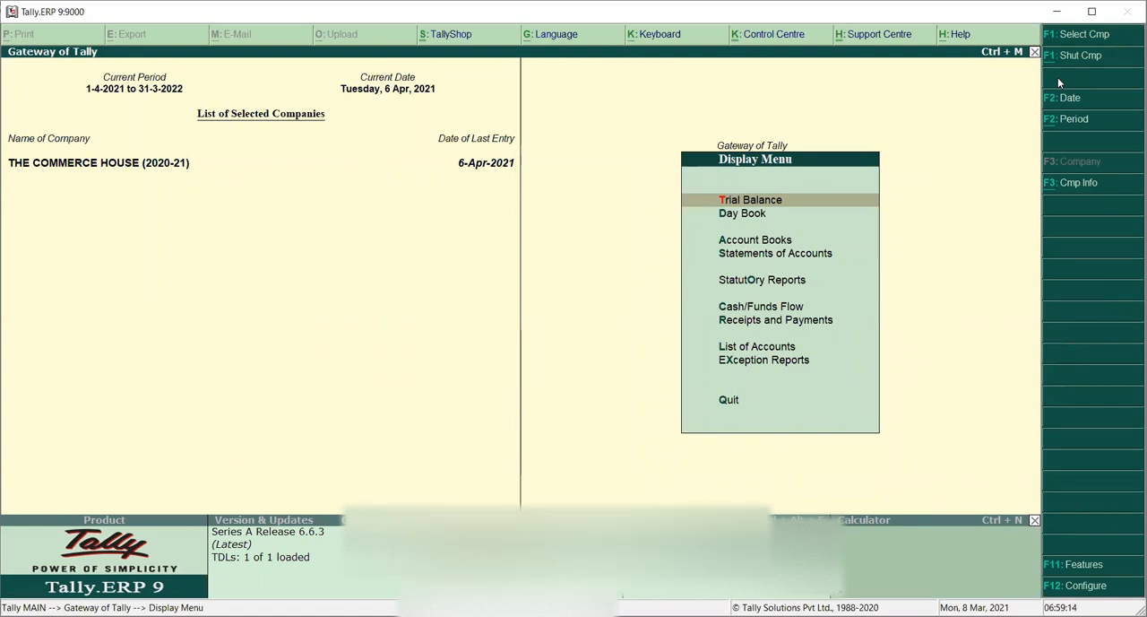
key("Return")
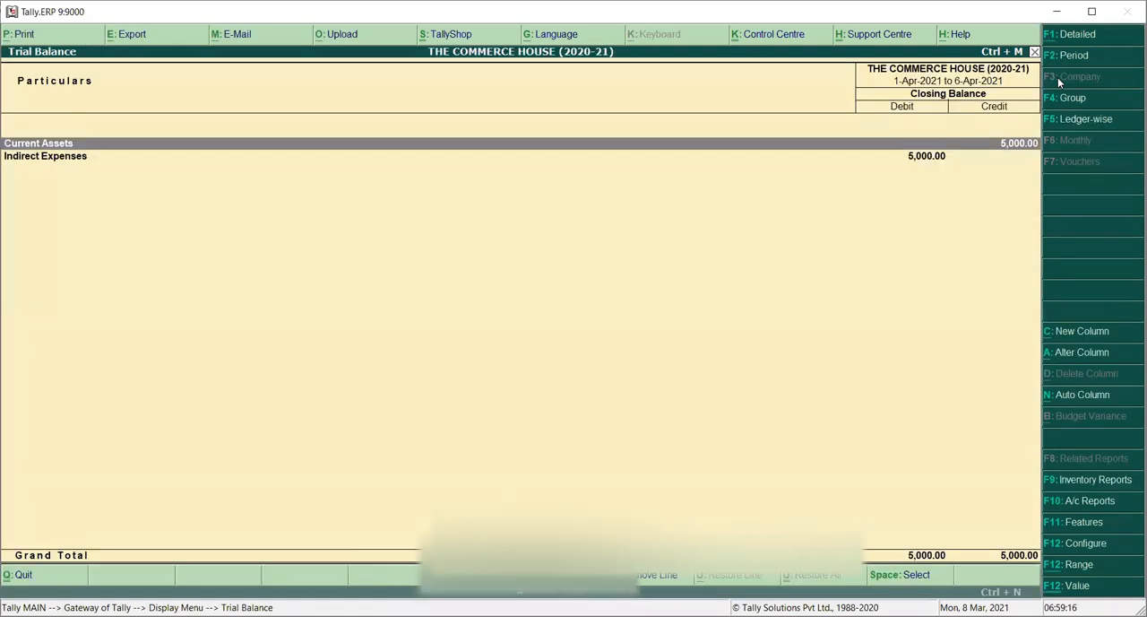
key("alt+F1")
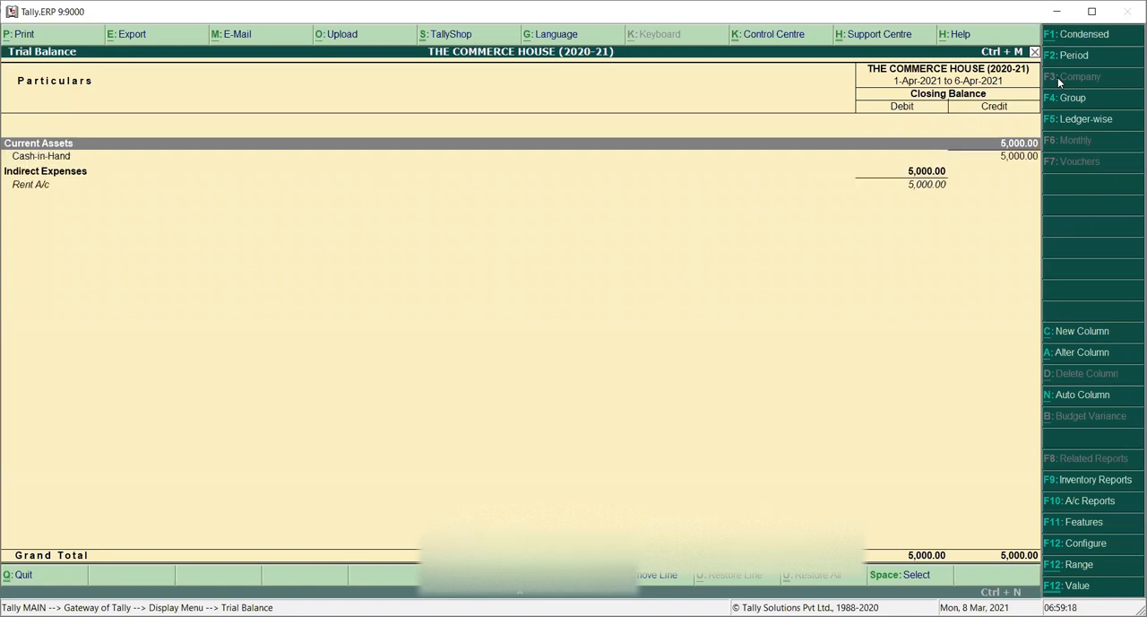
key("Down")
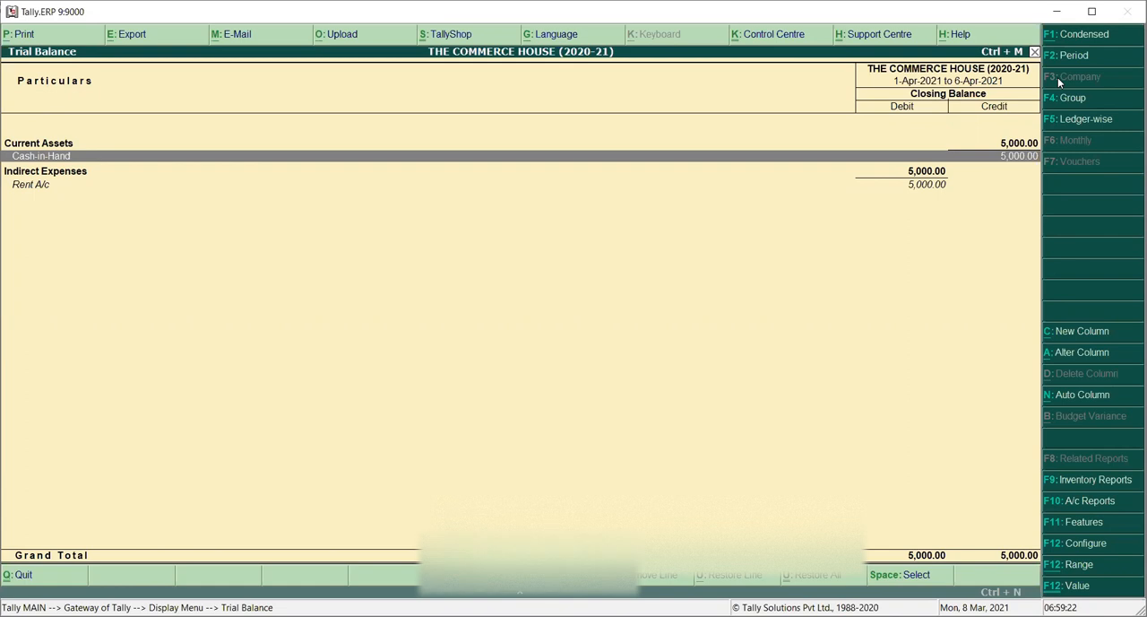
key("Down")
key("Down")
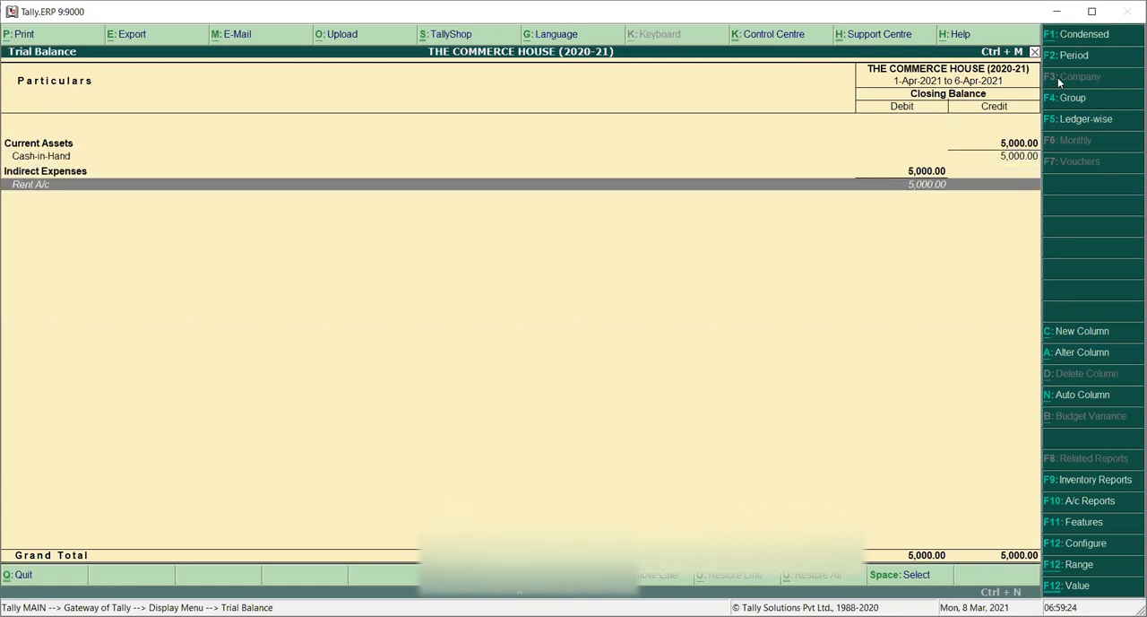
key("Escape")
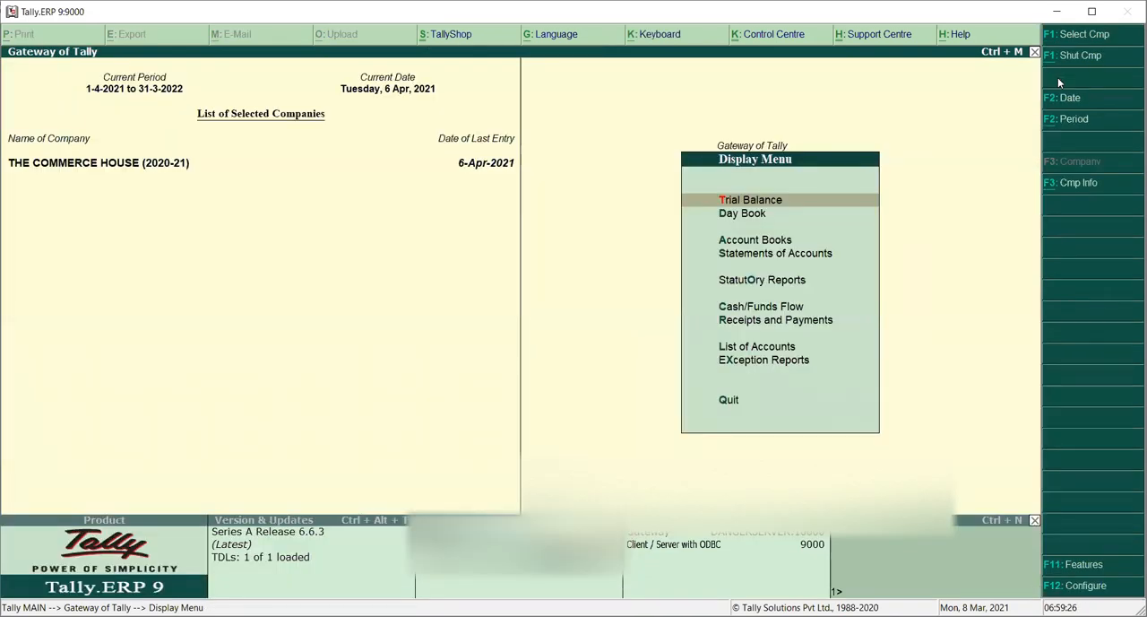
key("Down")
key("Down")
key("Down")
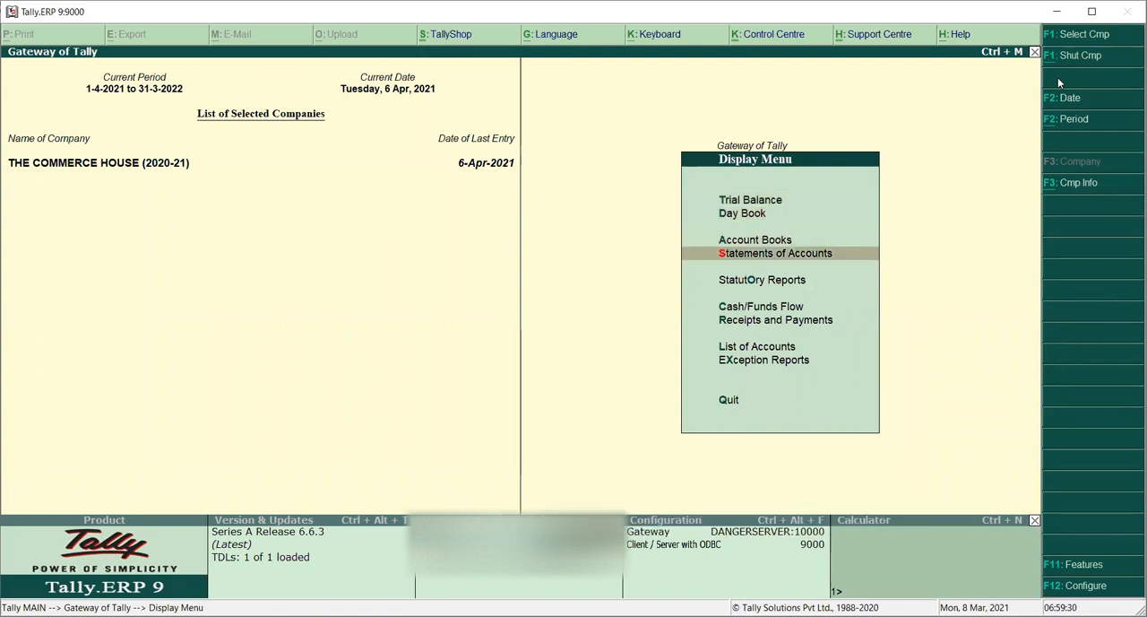
key("Down")
key("Down")
key("Down")
key("Down")
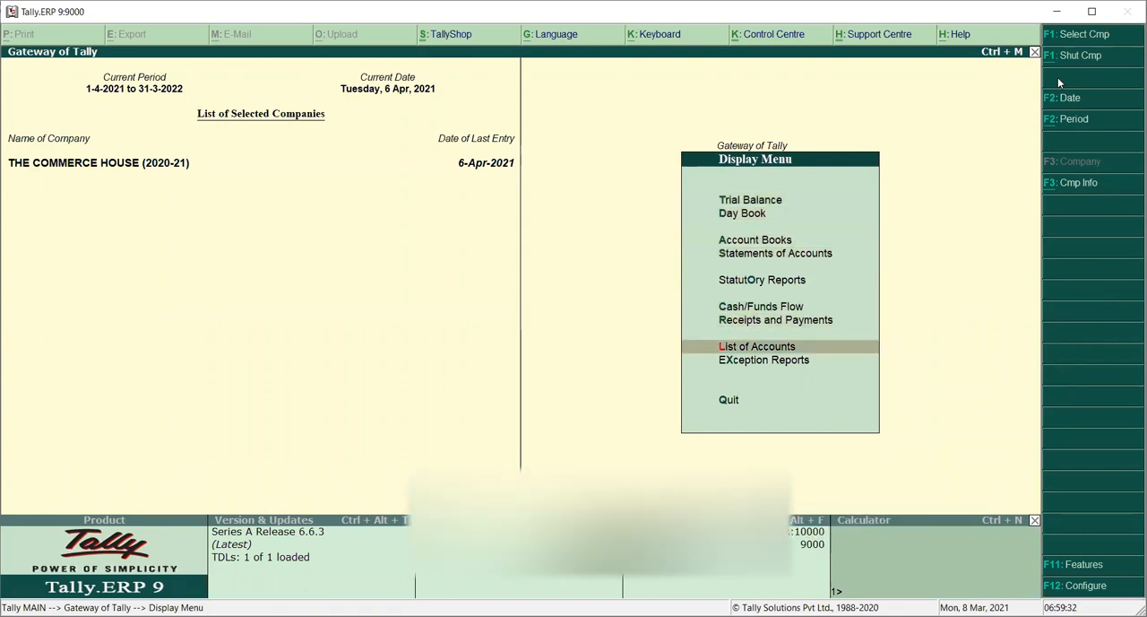
key("Up")
key("Up")
key("Up")
key("Up")
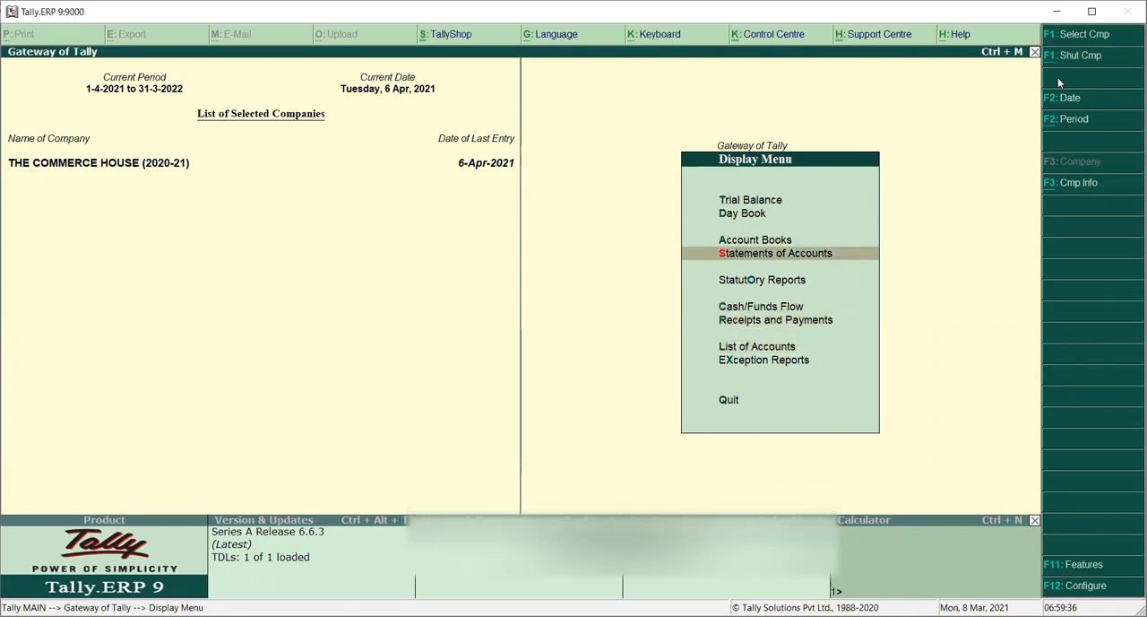
key("Escape")
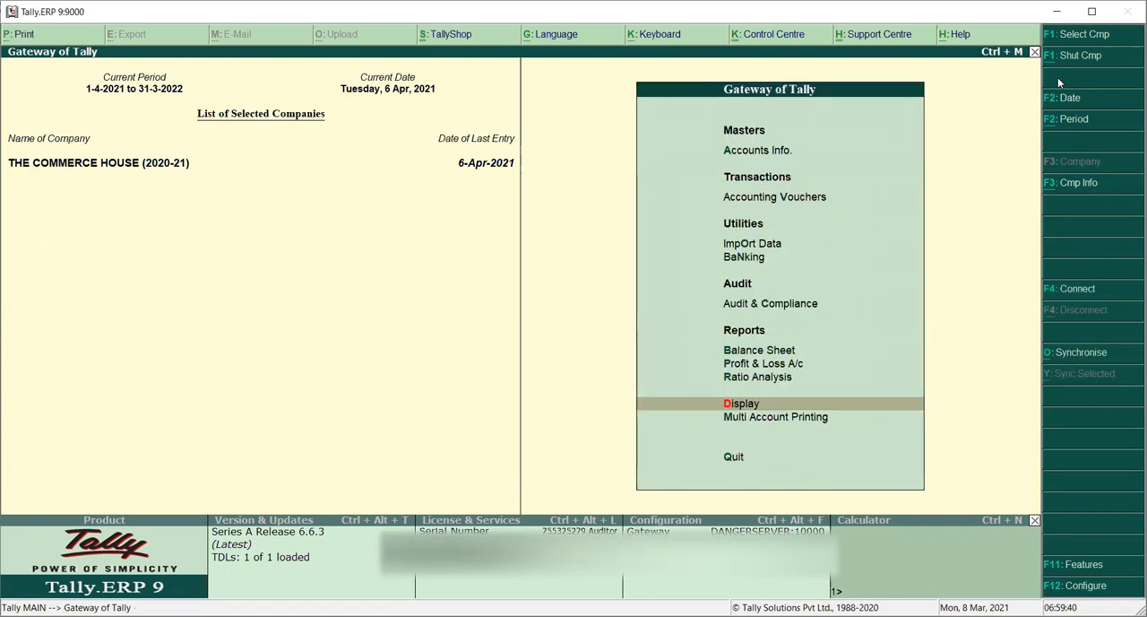
Step: Open the ledger vouchers report for Rent A/c through the Display menu's Account Books
key("Return")
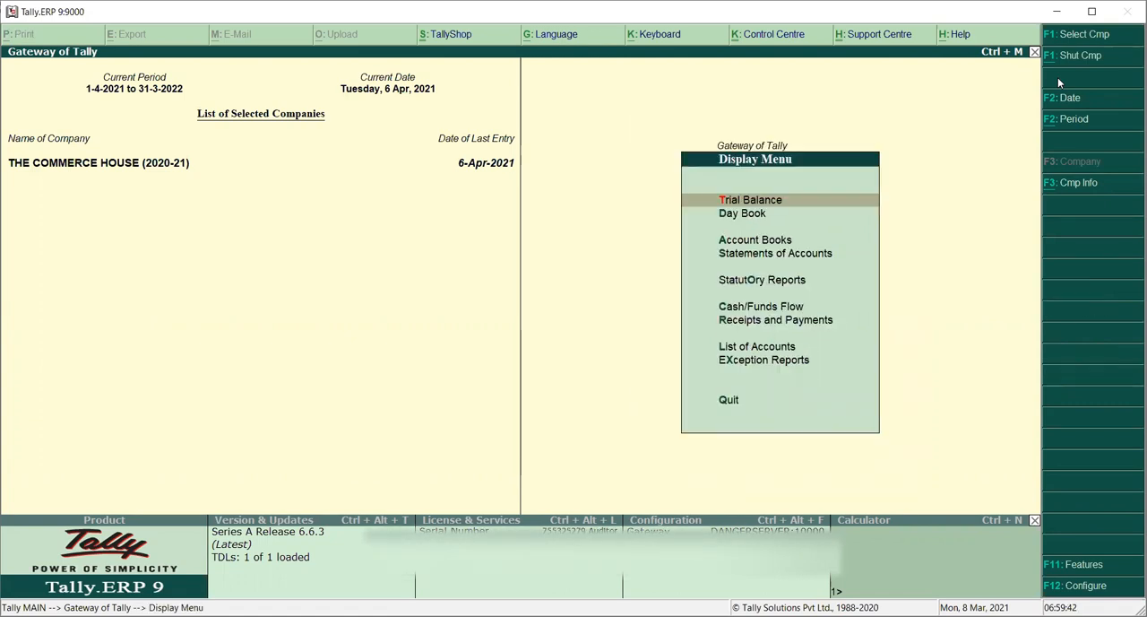
key("Down")
key("Down")
key("Return")
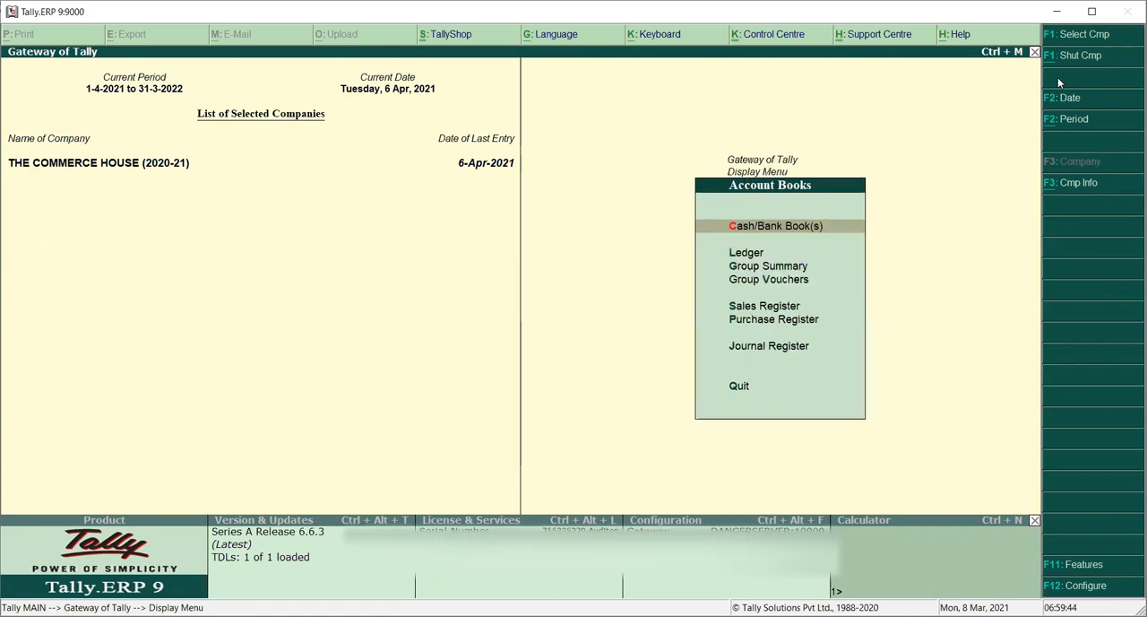
key("Down")
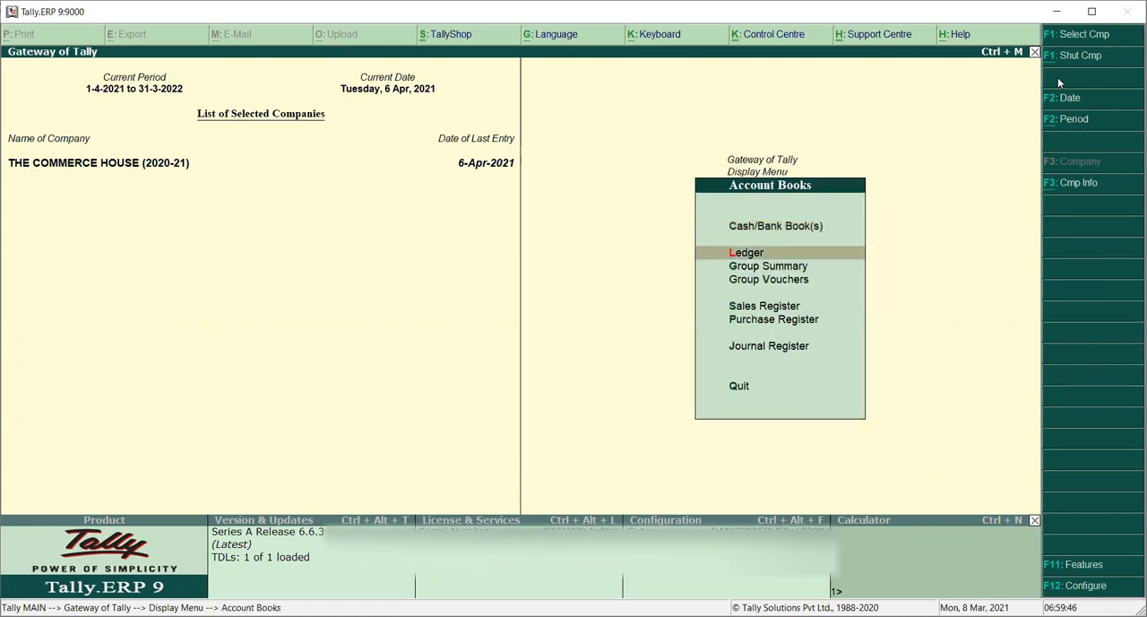
key("Return")
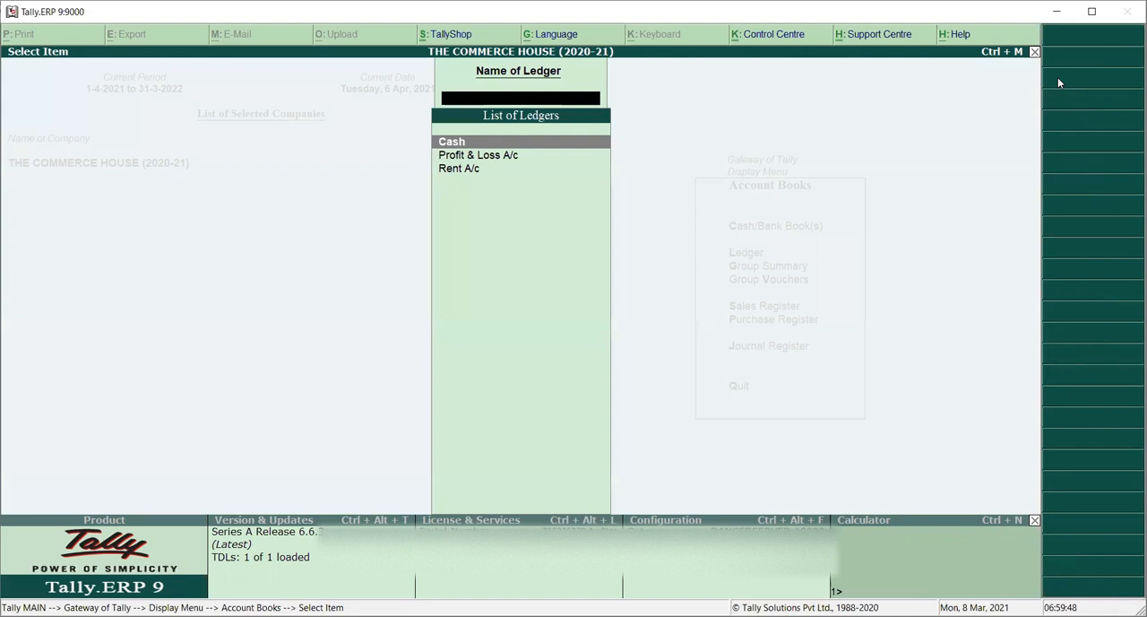
key("Down")
key("Up")
key("Down")
key("Down")
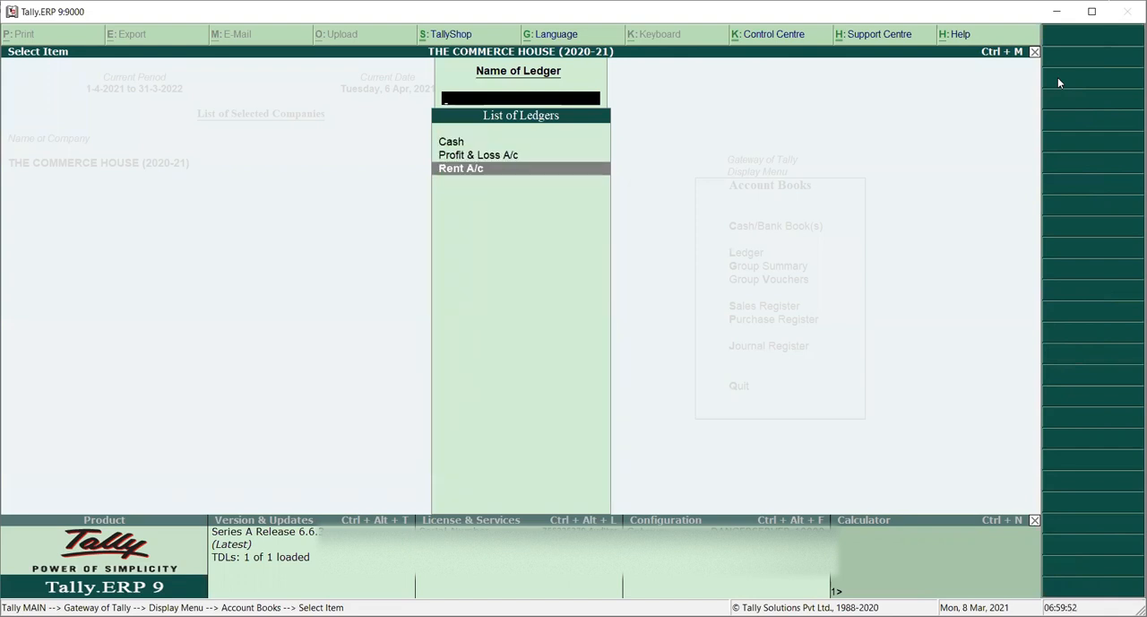
key("Return")
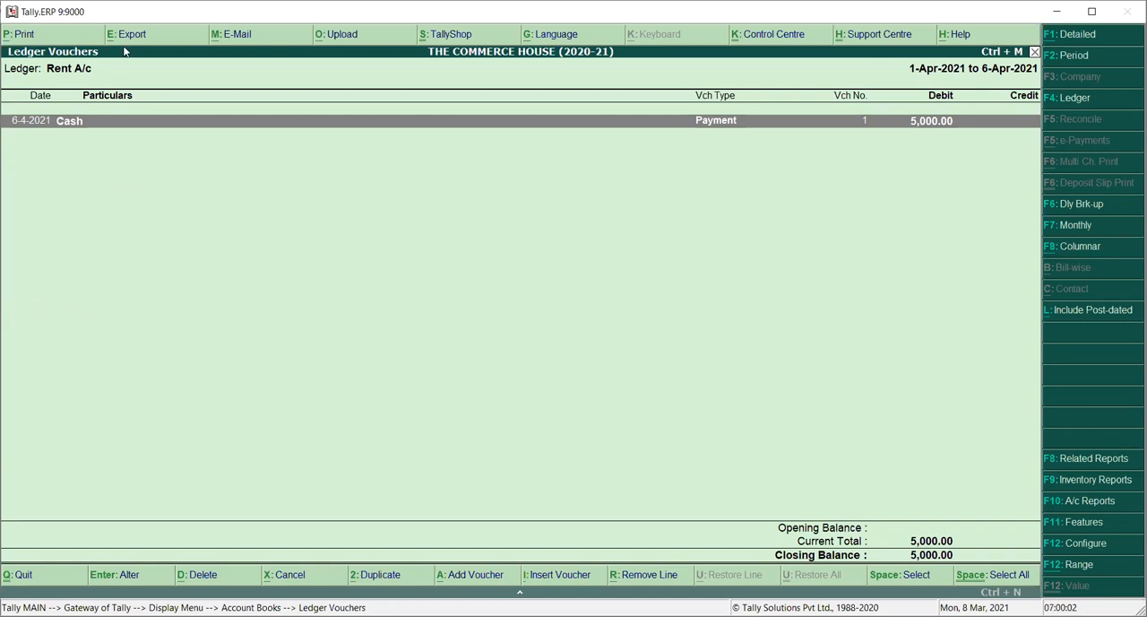
Step: Preview the Rent A/c ledger printout, then close it and return to the Gateway without quitting
left_click(25, 35)
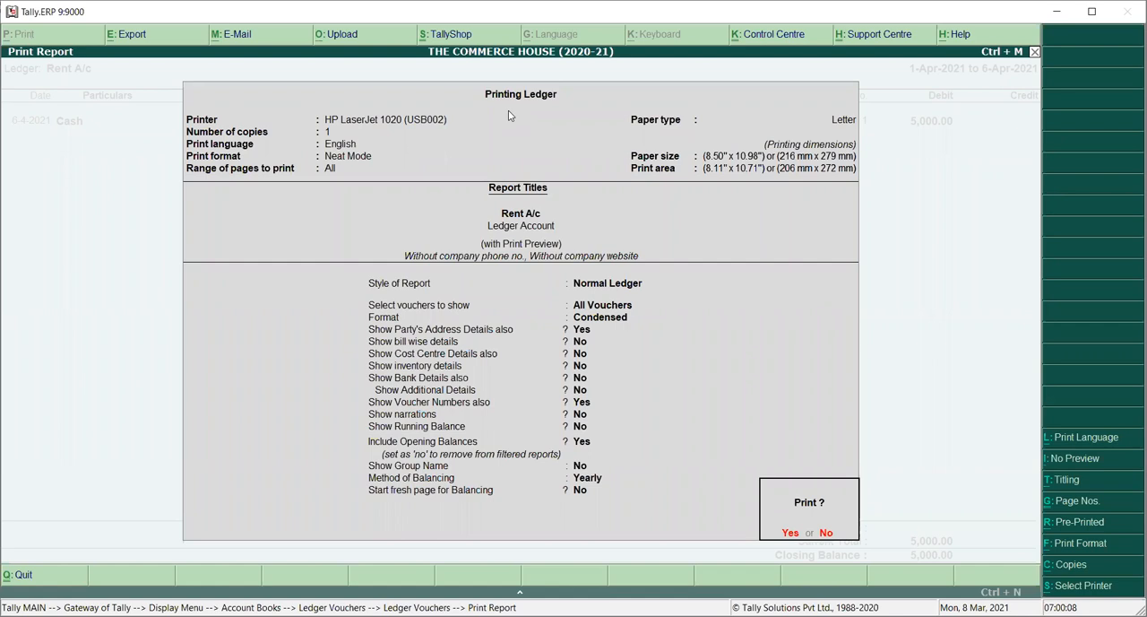
key("Return")
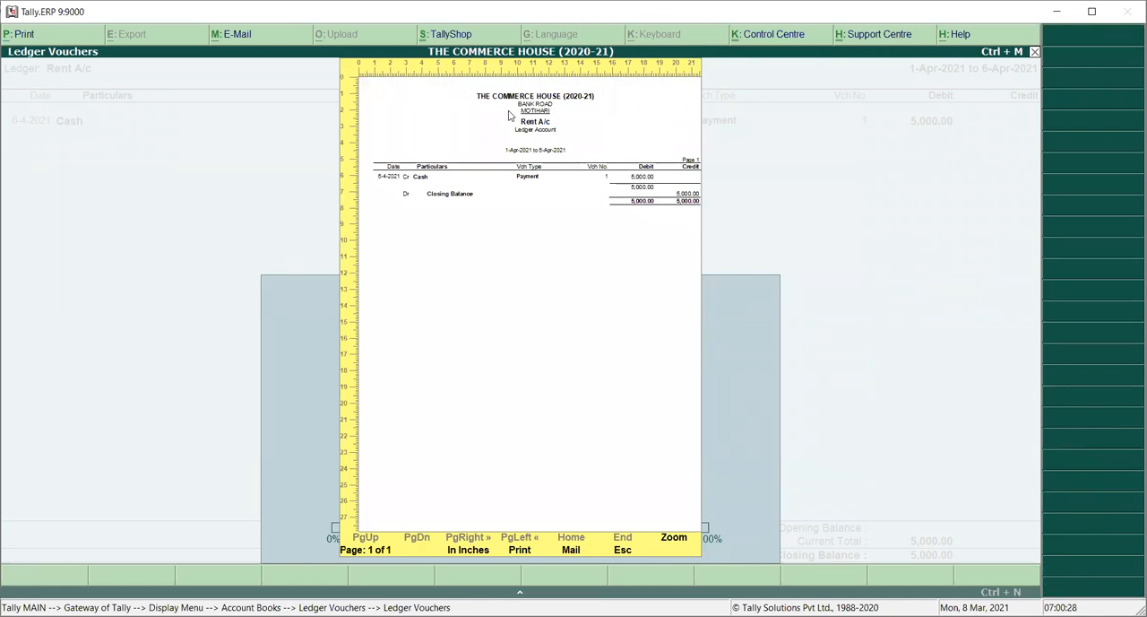
key("Escape")
key("Escape")
key("Return")
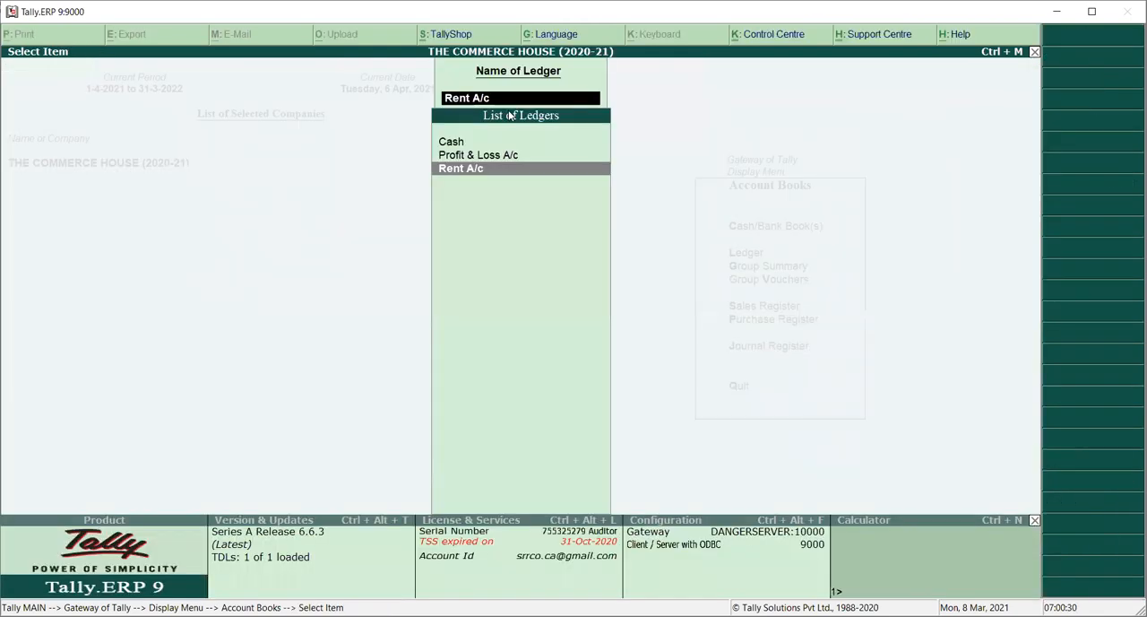
key("Escape")
key("Escape")
key("Escape")
key("Escape")
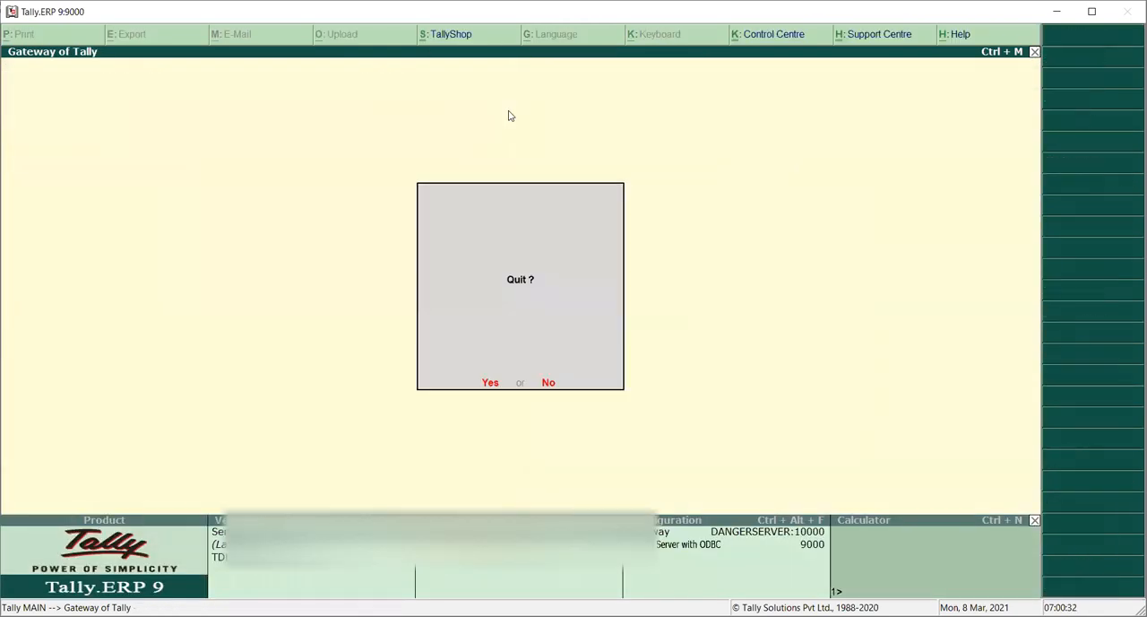
key("Escape")
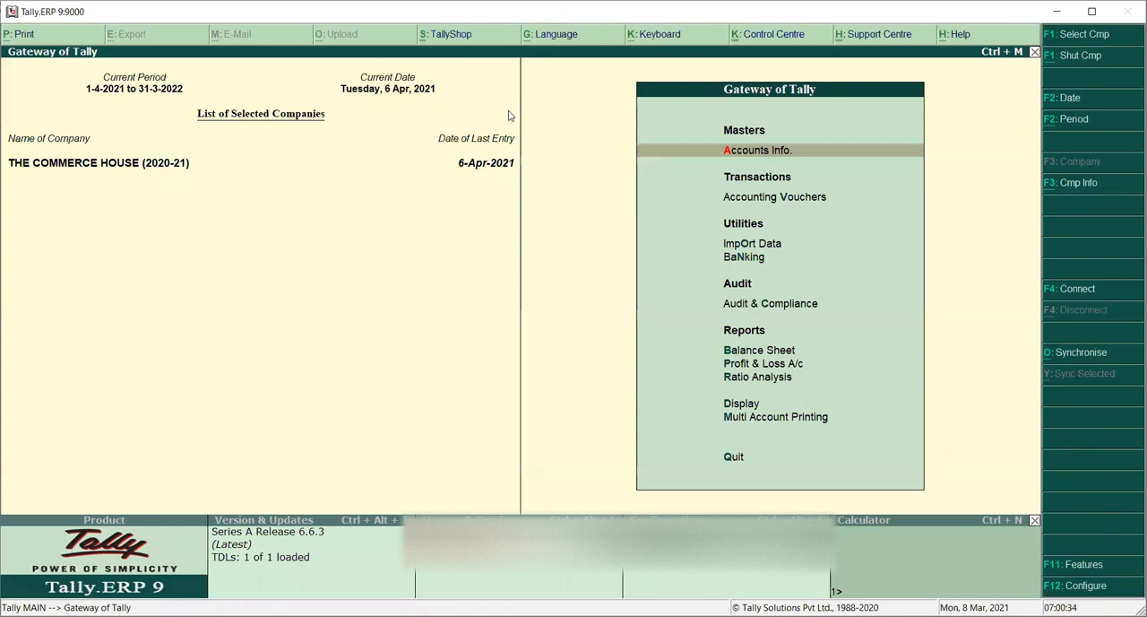